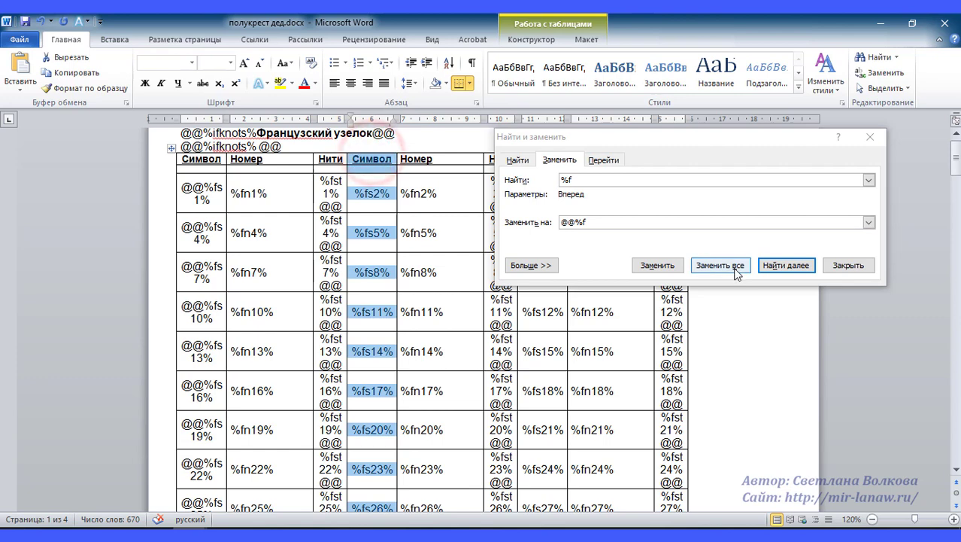
# - Replace all occurrences of %f with @@%f in the second Символ column only, without continuing through the rest of the document
pyautogui.click(733, 266)
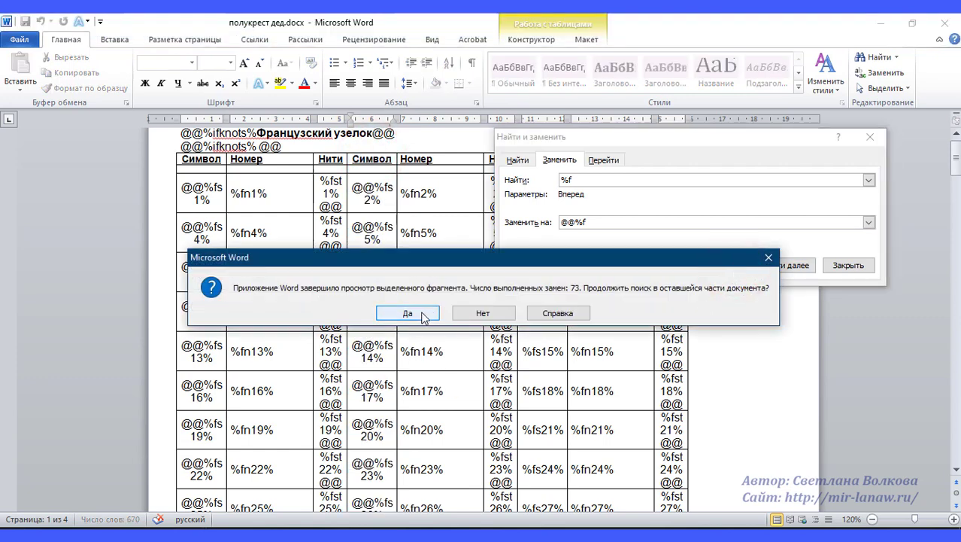
pyautogui.click(769, 259)
pyautogui.moveTo(670, 144); pyautogui.dragTo(778, 88)
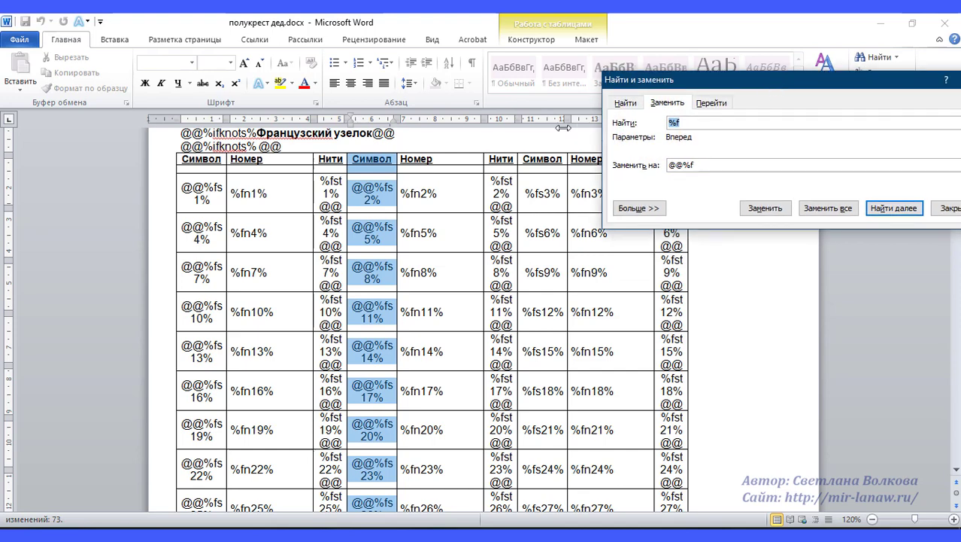
# - Replace all occurrences of %f with @@%f in the third Символ column only, and finish the find-and-replace
pyautogui.click(540, 151)
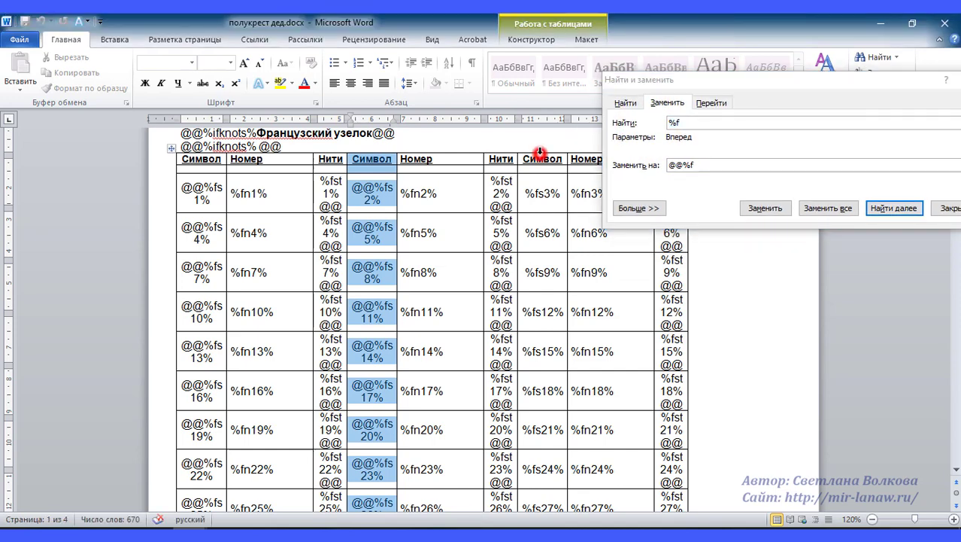
pyautogui.click(828, 207)
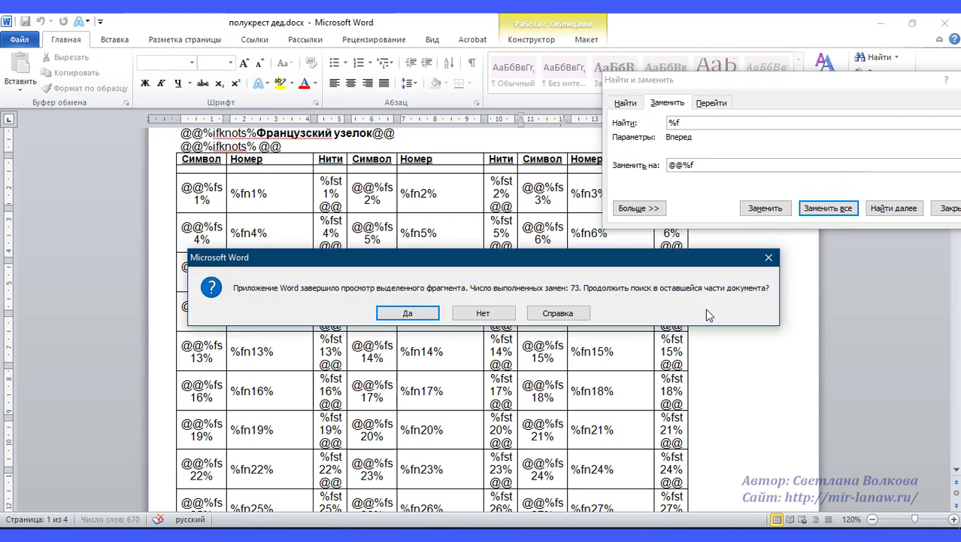
pyautogui.click(769, 258)
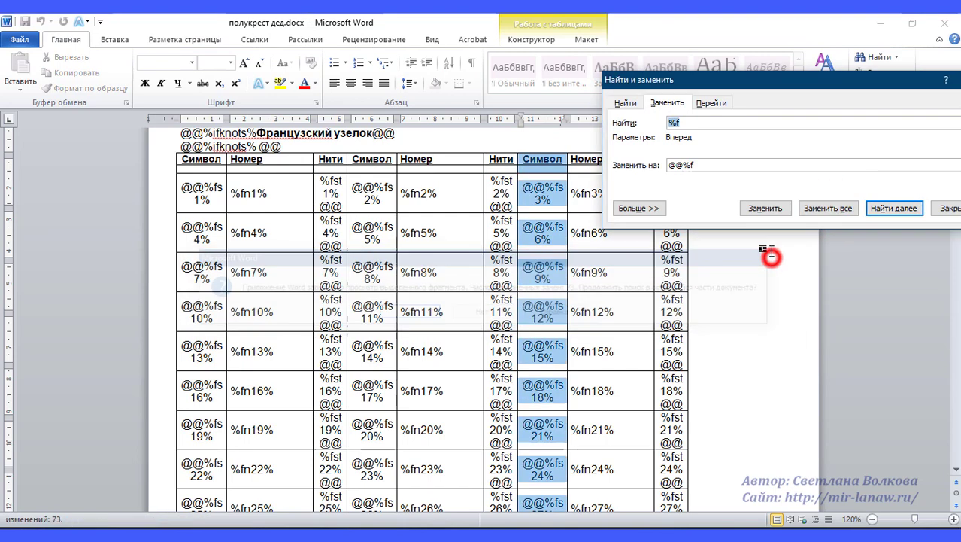
pyautogui.click(881, 72)
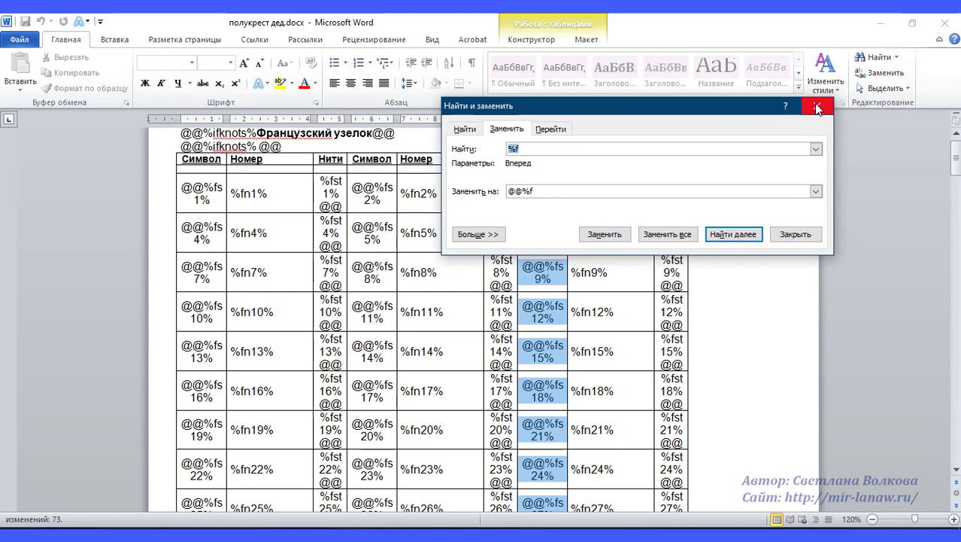
pyautogui.click(819, 105)
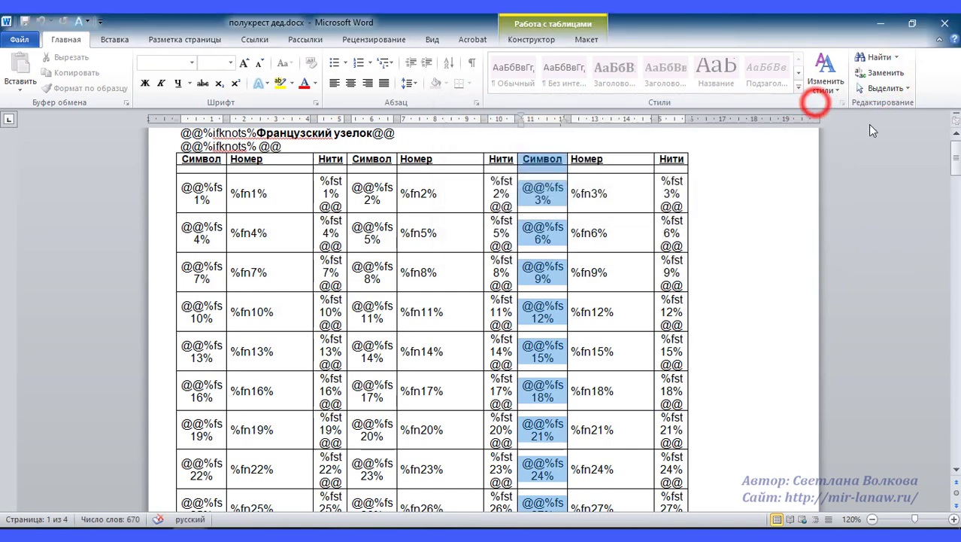
pyautogui.click(796, 219)
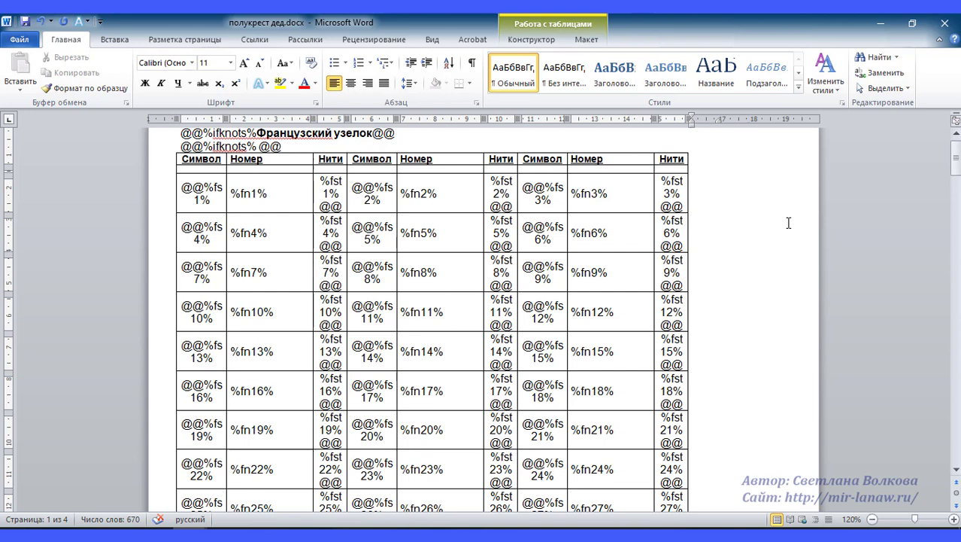
# - Examine the %ifknots% French knot lines in ifcrosses.docx and return to the French knot table document
pyautogui.moveTo(226, 534)
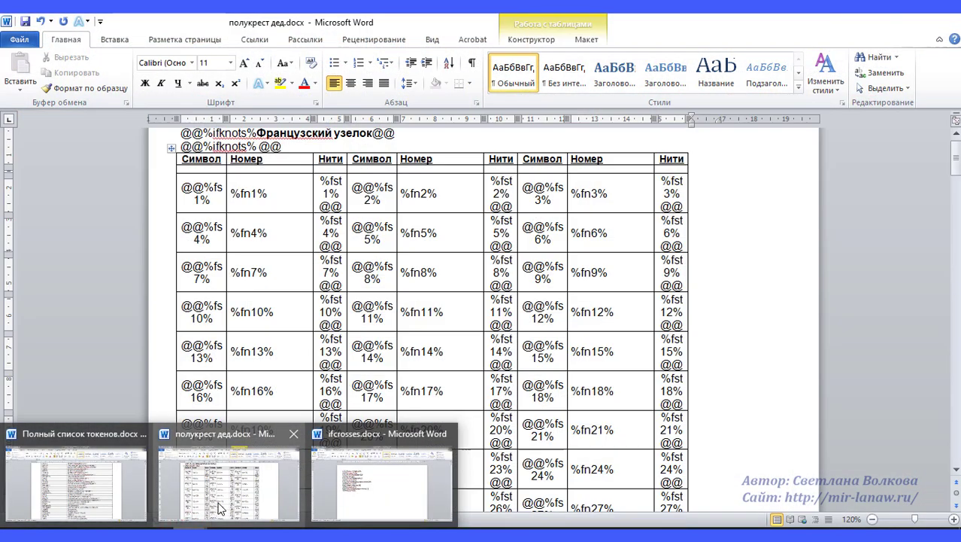
pyautogui.click(75, 485)
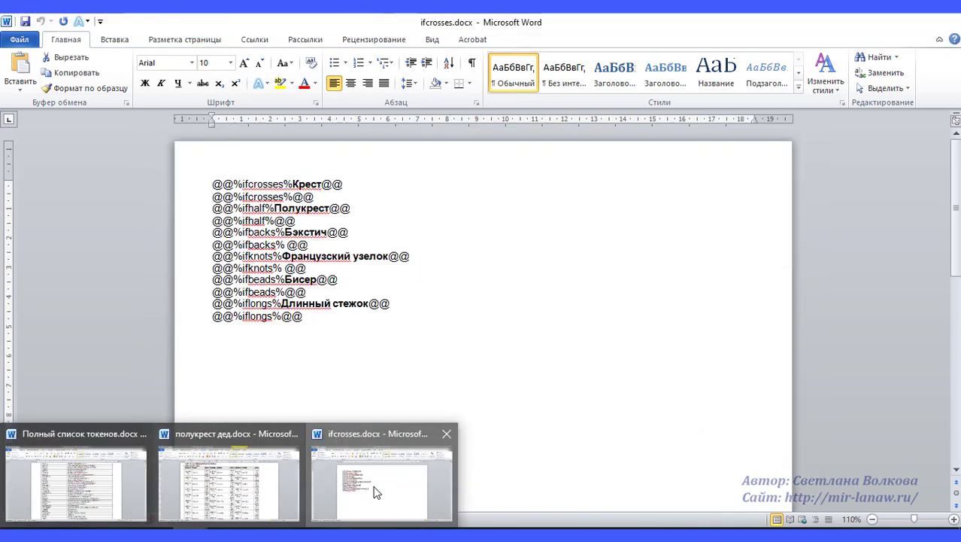
pyautogui.click(376, 489)
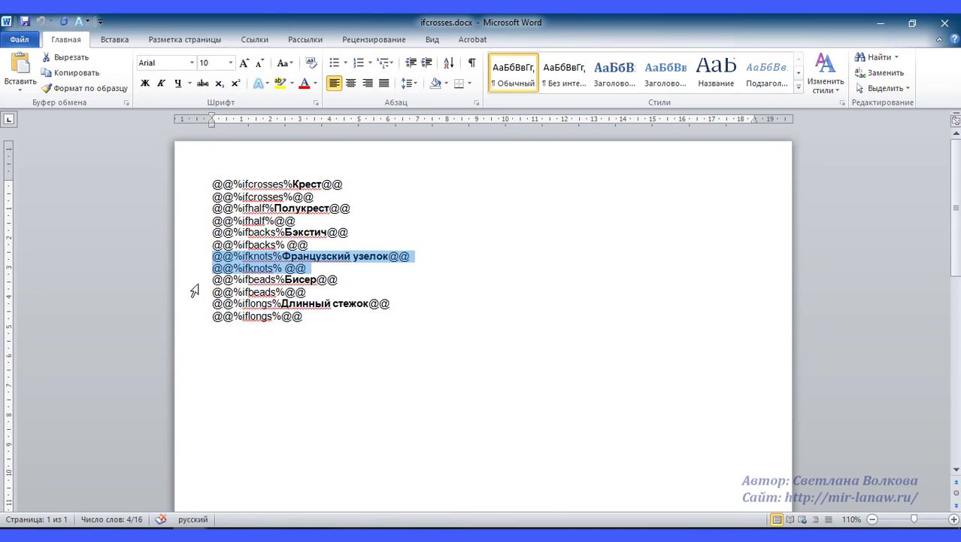
pyautogui.click(189, 535)
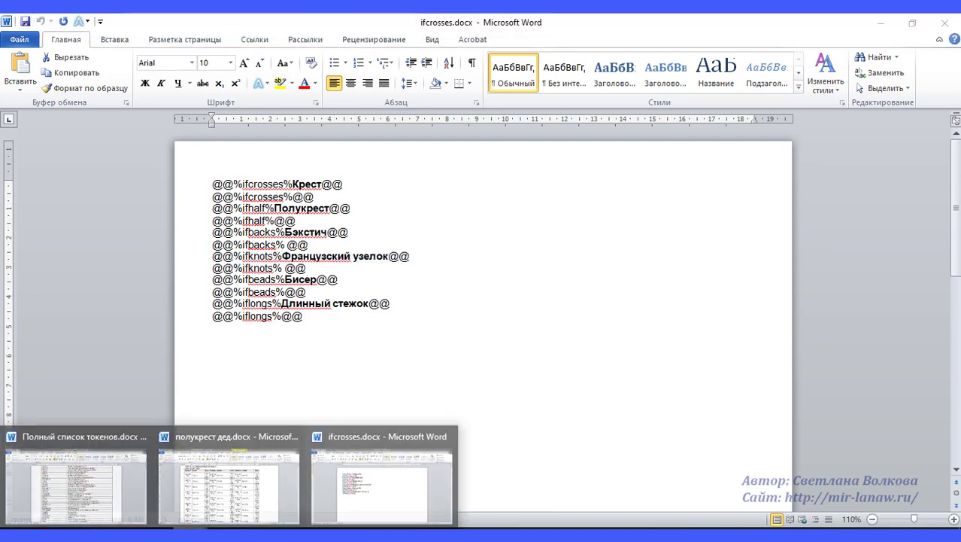
pyautogui.click(239, 486)
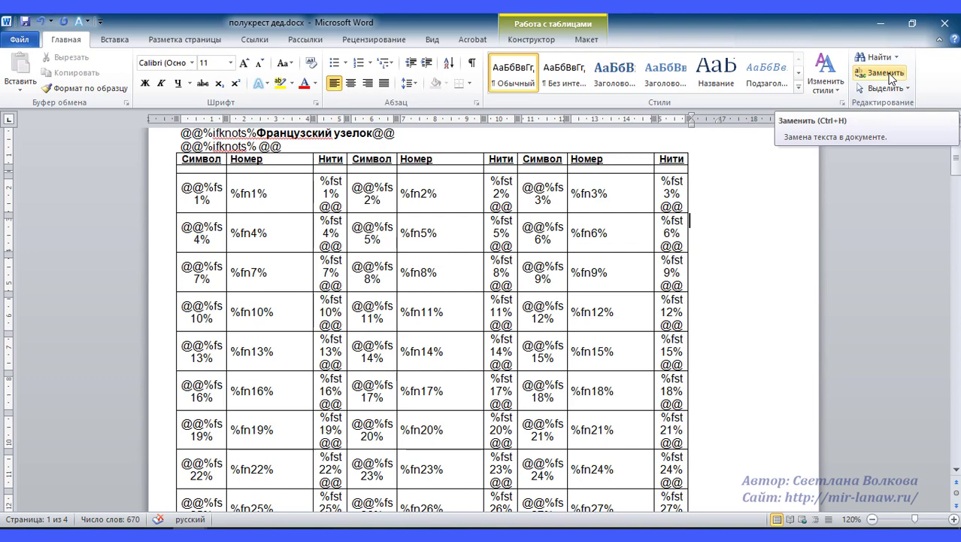
pyautogui.hotkey('alt', 'Tab')
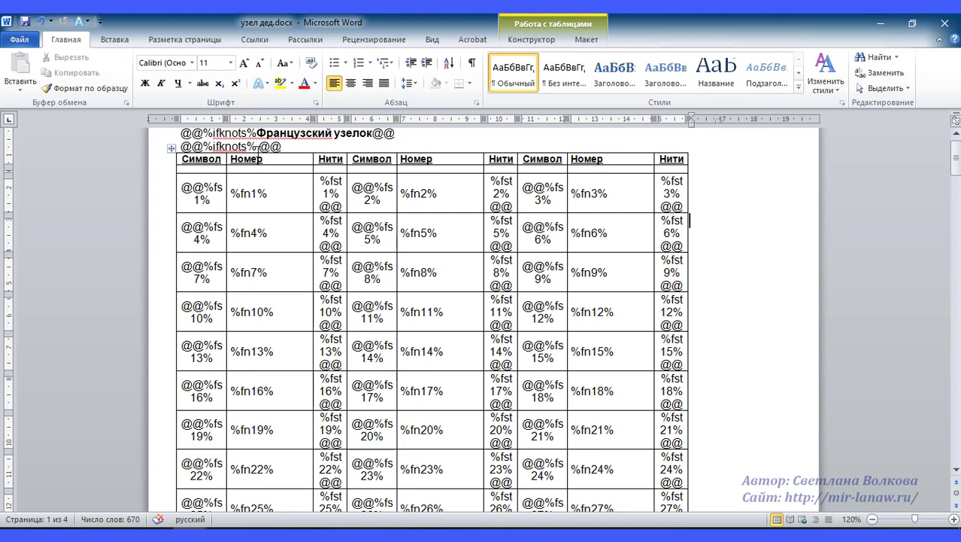
# - Centre the text in all three Номер columns of the French knot table and save узел дед.docx
pyautogui.click(259, 151)
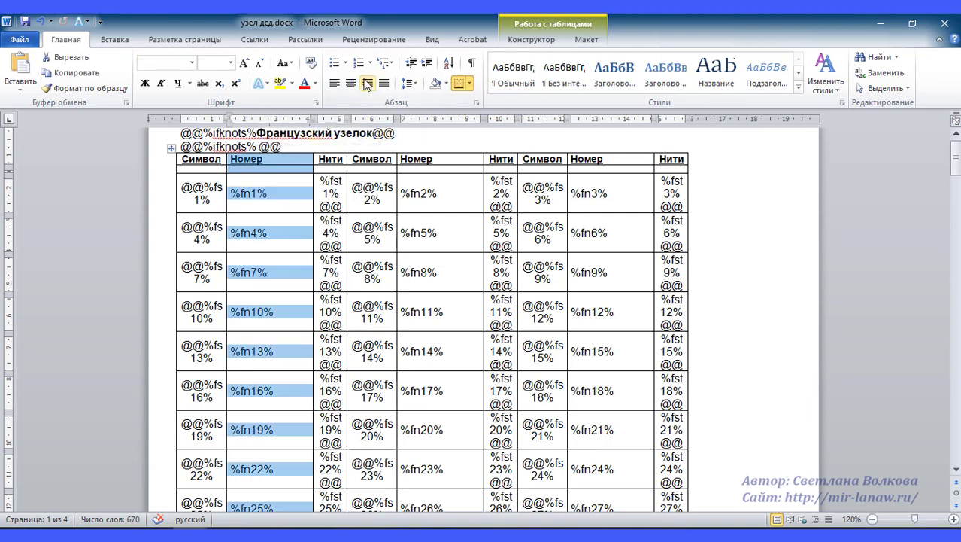
pyautogui.click(351, 83)
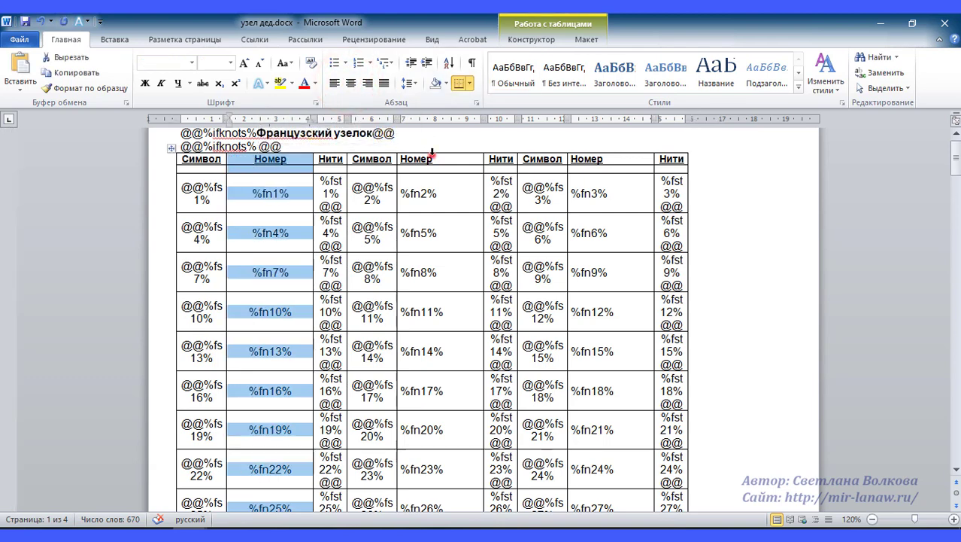
pyautogui.click(432, 151)
pyautogui.click(351, 82)
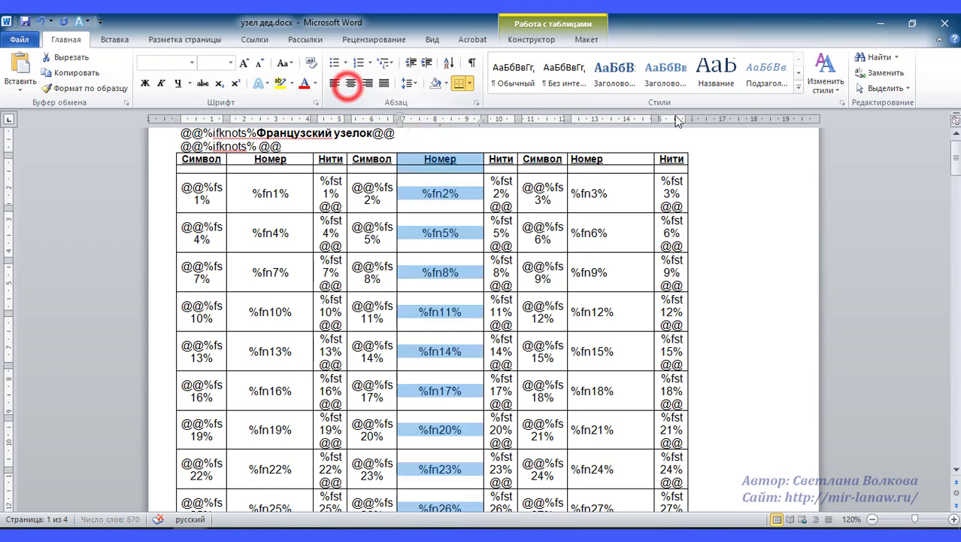
pyautogui.click(608, 153)
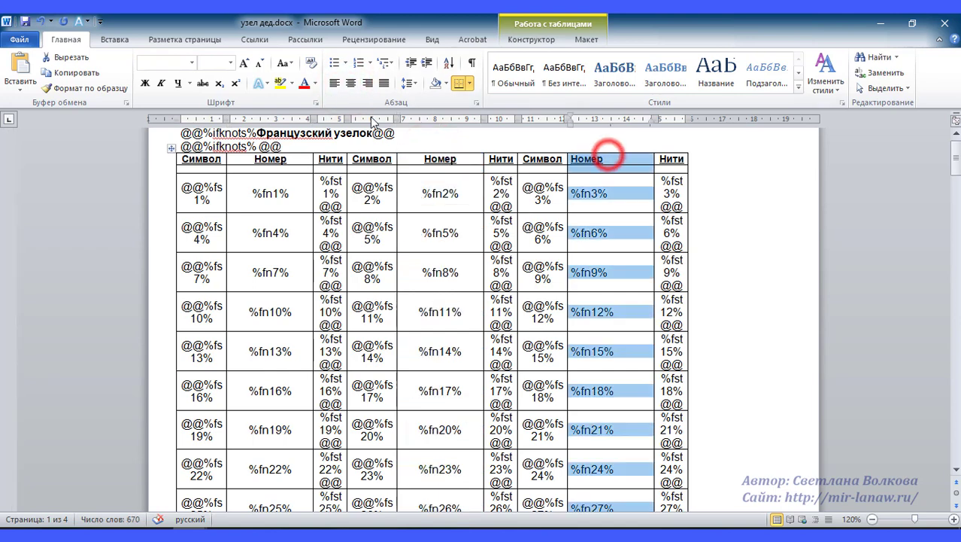
pyautogui.click(351, 84)
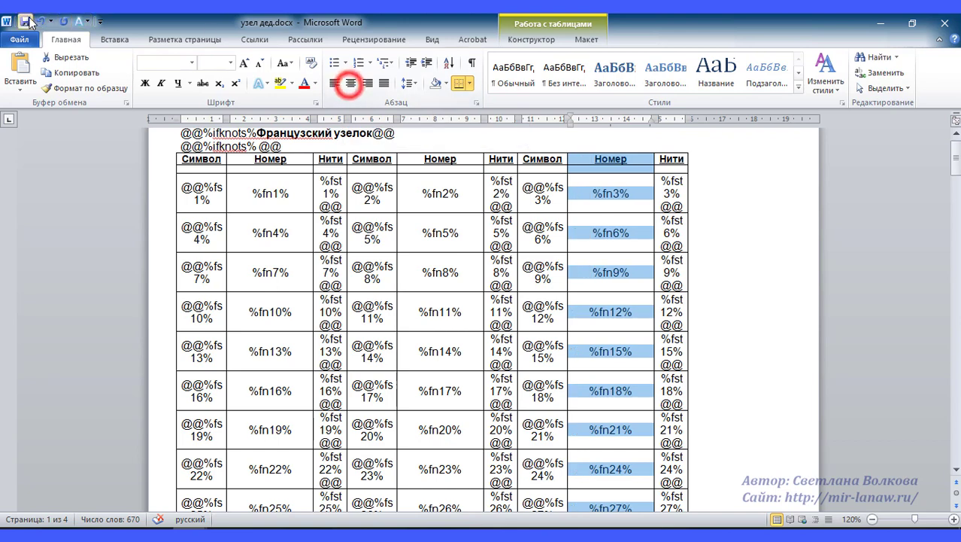
pyautogui.click(26, 23)
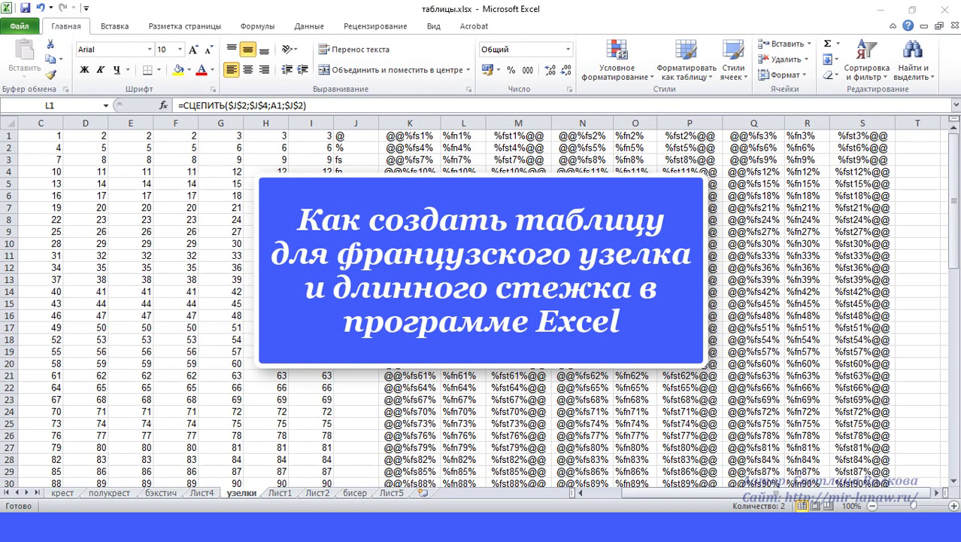
# - Switch to узел дед.docx in Word and clear the token cells below the header of the French knot table
pyautogui.moveTo(229, 526)
pyautogui.click(245, 482)
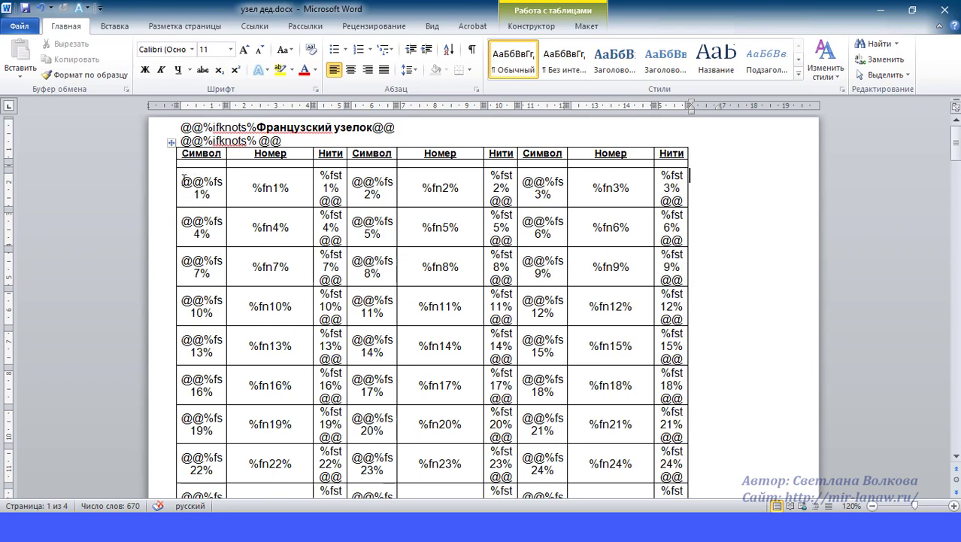
pyautogui.moveTo(182, 181); pyautogui.dragTo(680, 411)
pyautogui.press('Delete')
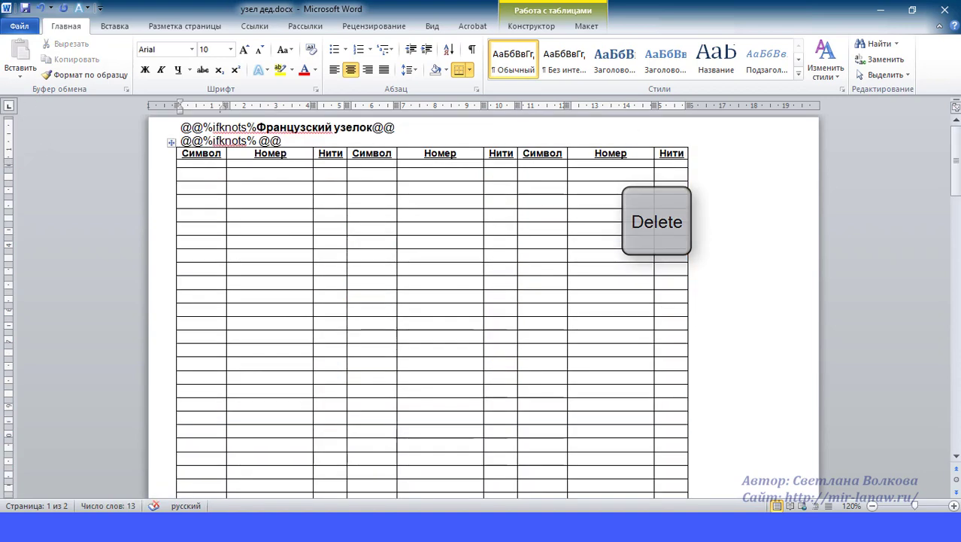
# - Switch to sheet Лист5 of таблицы.xlsx in Excel and fill A1:C1 with 1, D1:F1 with 2 and G1:I1 with 3
pyautogui.hotkey('alt', 'Tab')
pyautogui.click(390, 493)
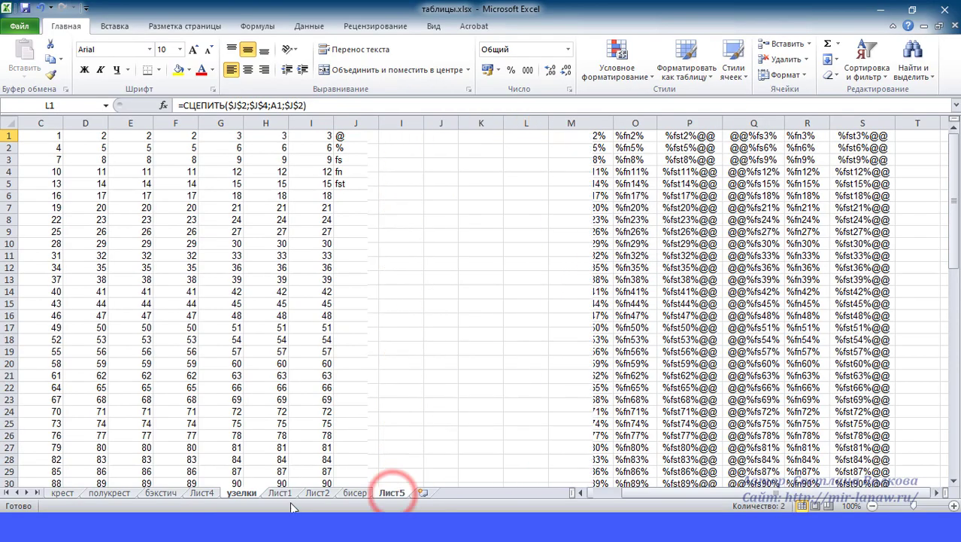
pyautogui.click(33, 137)
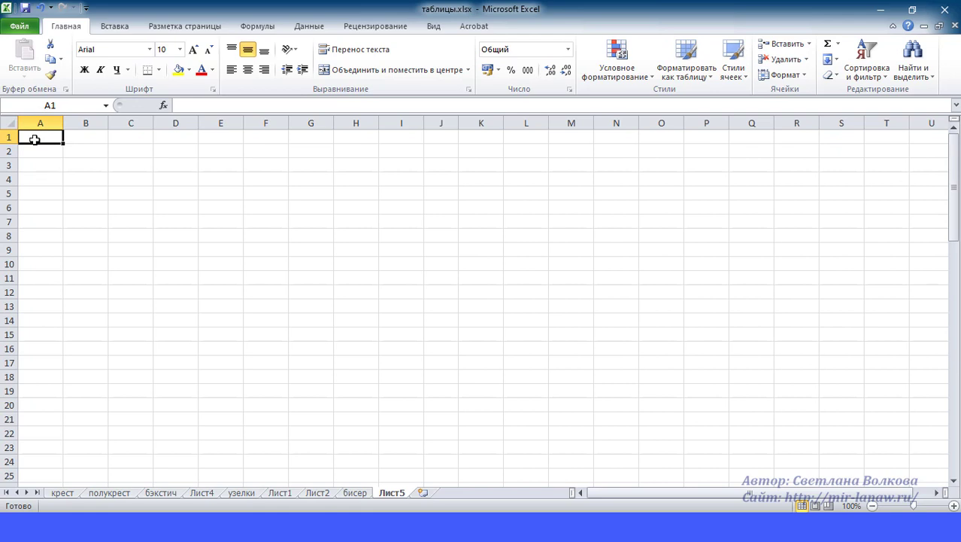
pyautogui.write('1')
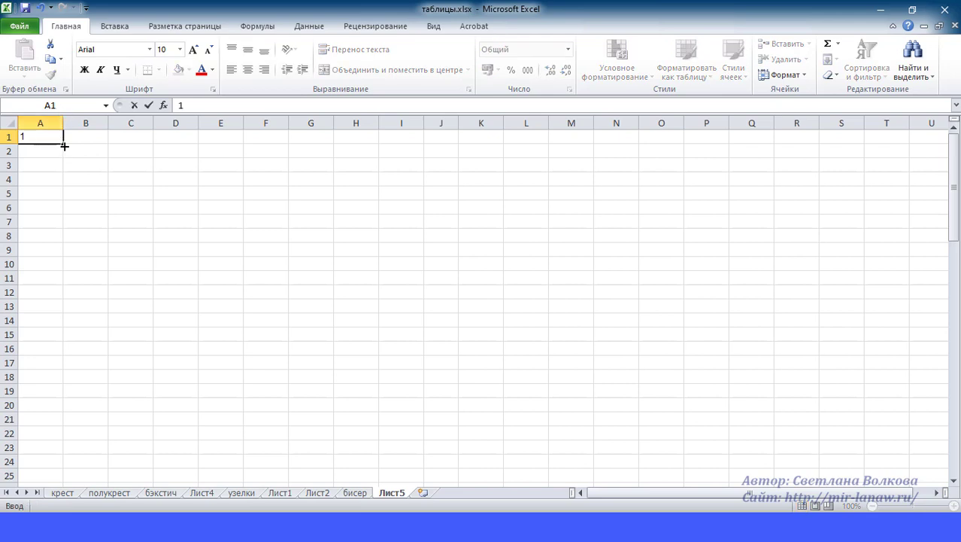
pyautogui.moveTo(65, 146); pyautogui.dragTo(150, 153)
pyautogui.click(170, 139)
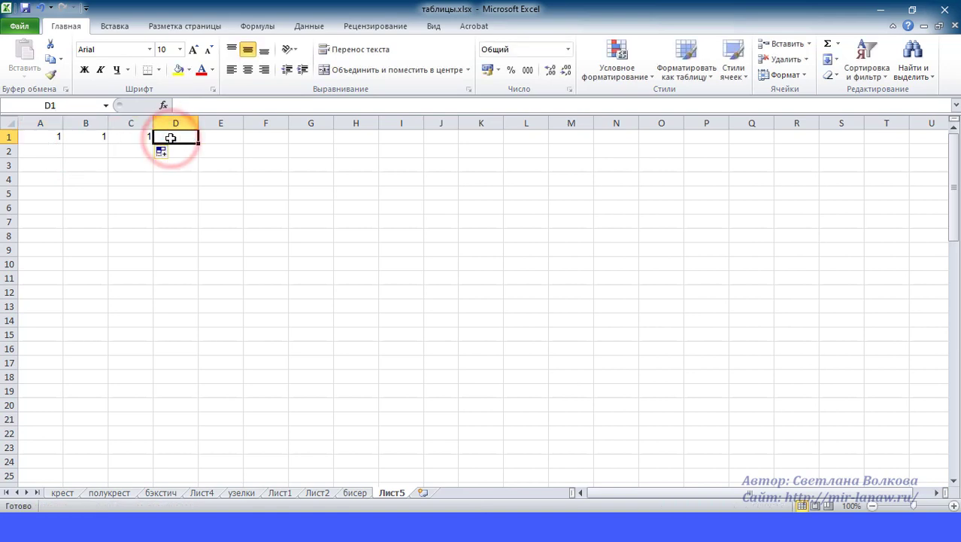
pyautogui.write('2')
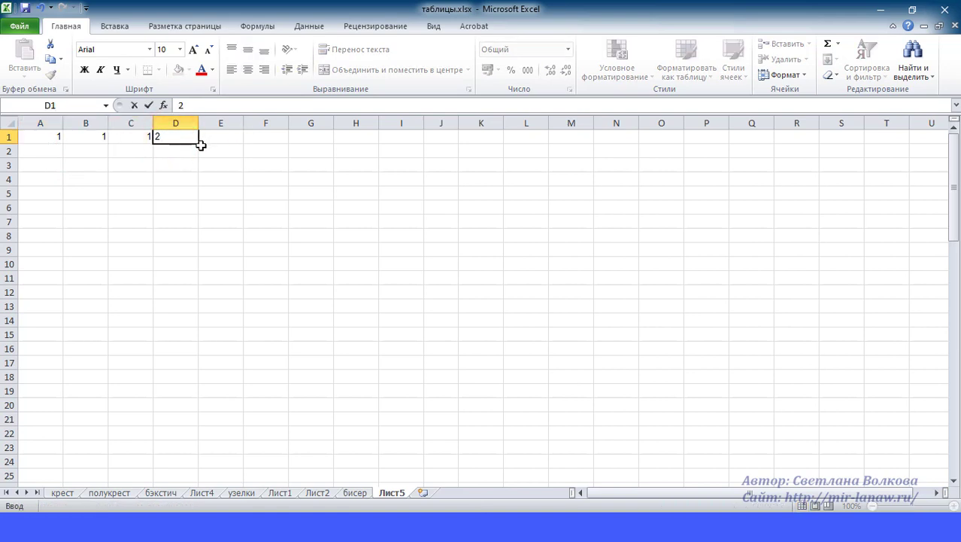
pyautogui.moveTo(198, 146); pyautogui.dragTo(283, 143)
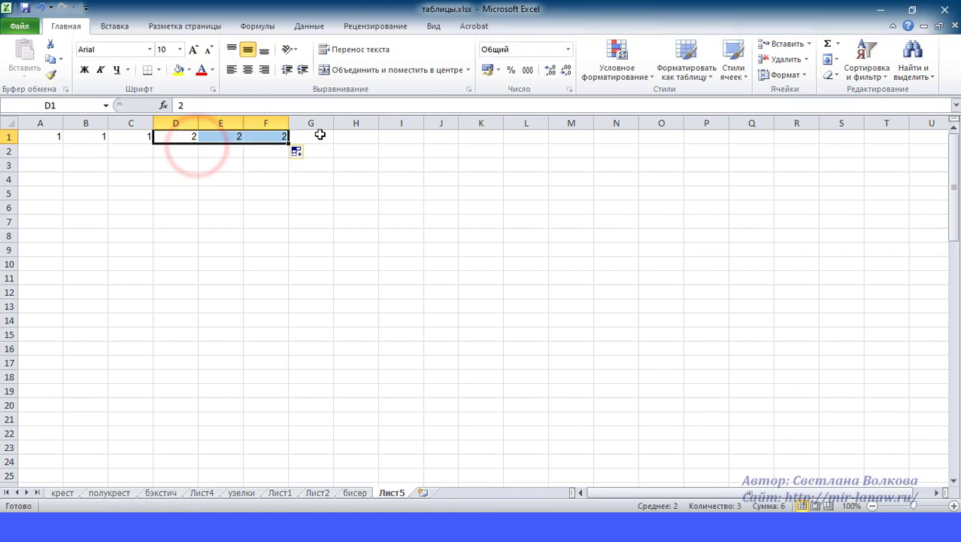
pyautogui.click(318, 134)
pyautogui.write('3')
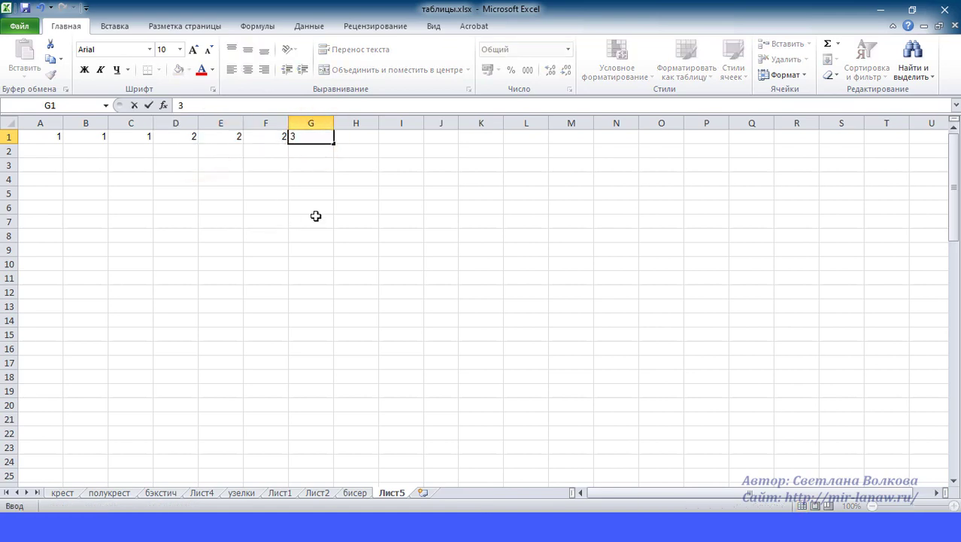
pyautogui.moveTo(337, 148); pyautogui.dragTo(424, 160)
# - Enter the formula =A1+3 in cell A2 and copy it across the row through I2
pyautogui.click(41, 152)
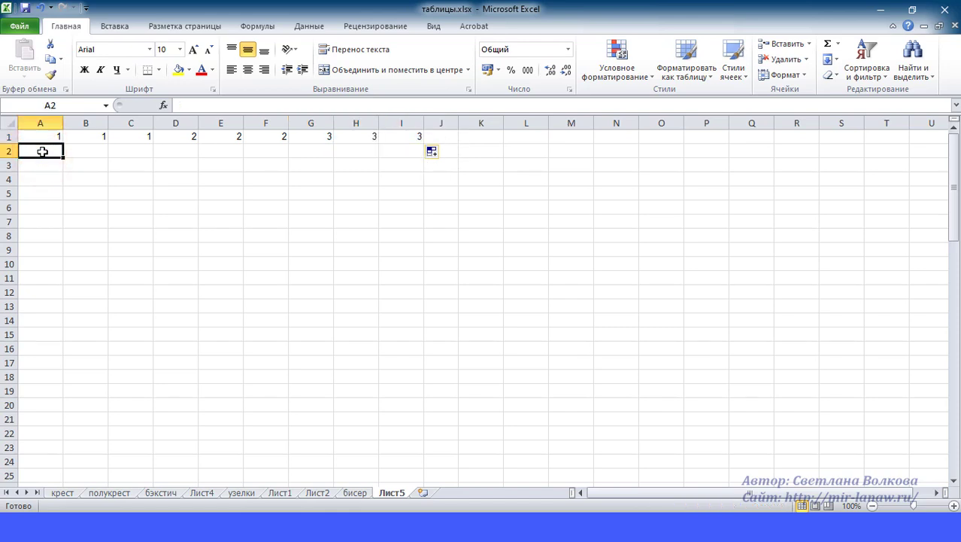
pyautogui.write('=')
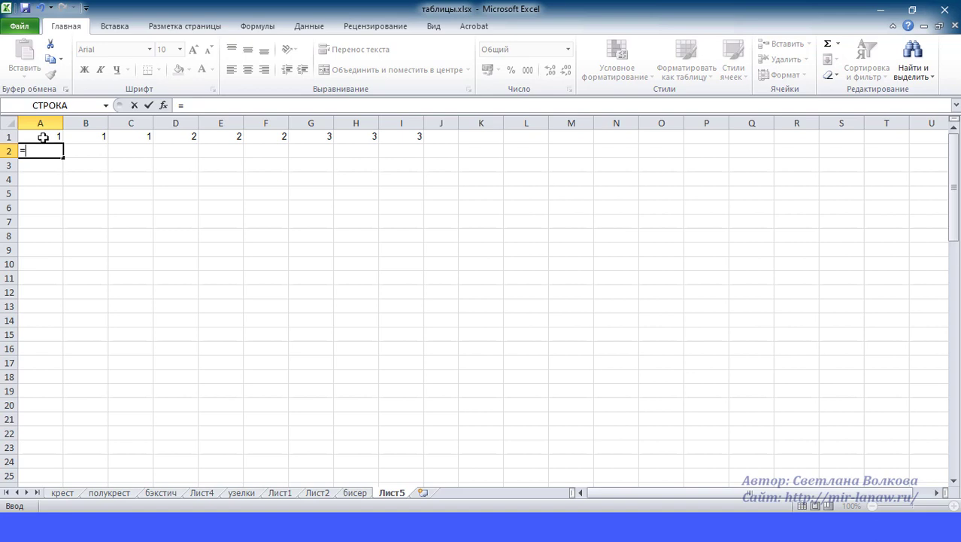
pyautogui.click(43, 137)
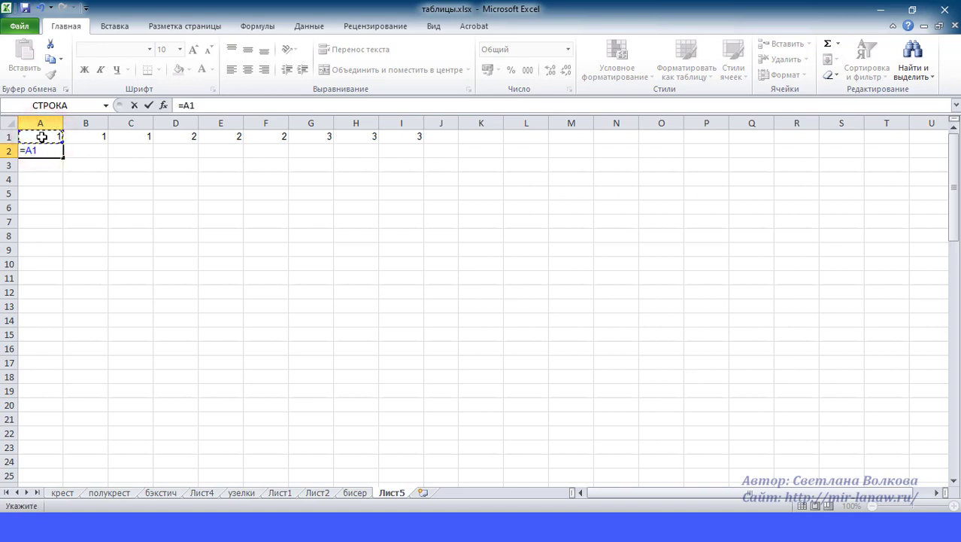
pyautogui.write('+3')
pyautogui.press('Return')
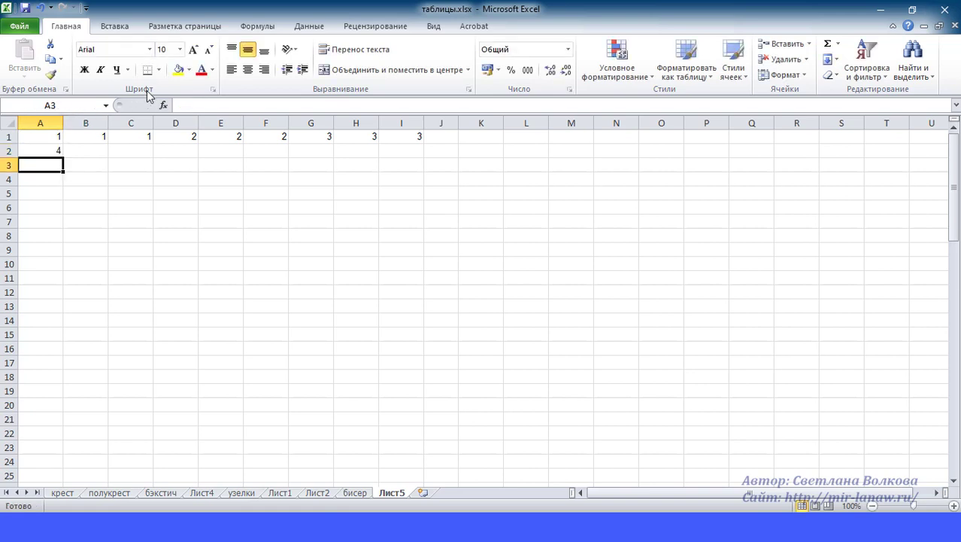
pyautogui.click(59, 151)
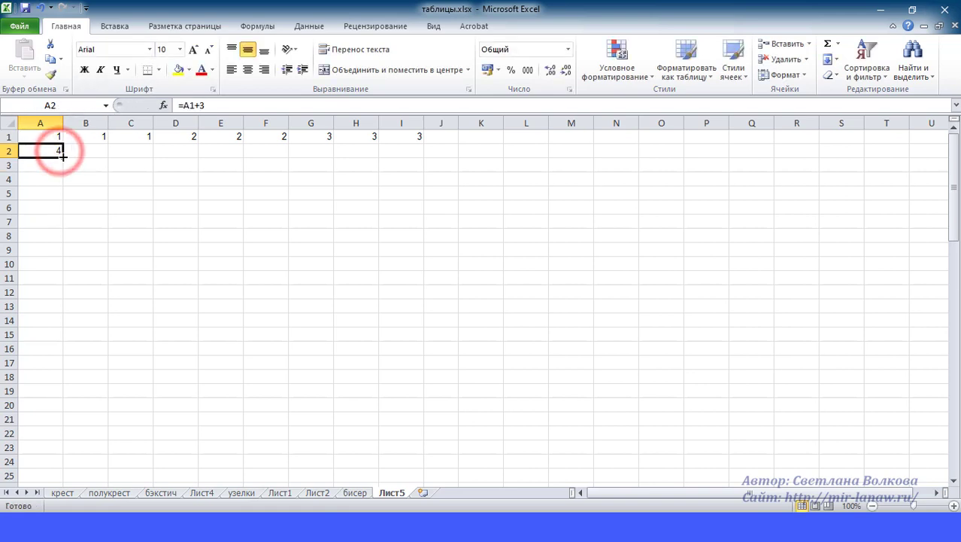
pyautogui.moveTo(62, 155); pyautogui.dragTo(430, 147)
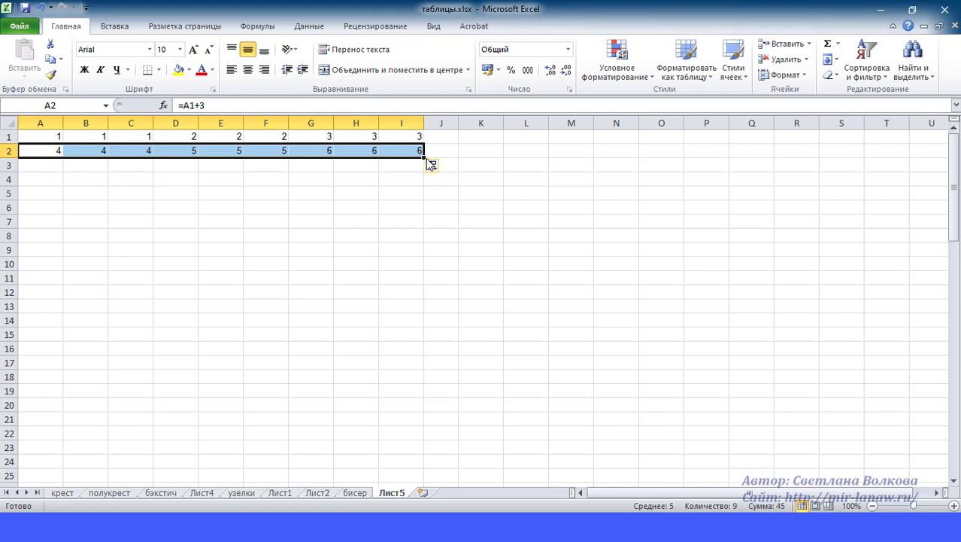
# - Copy the formulas in A2:I2 down through row 73
pyautogui.moveTo(424, 156); pyautogui.dragTo(416, 396)
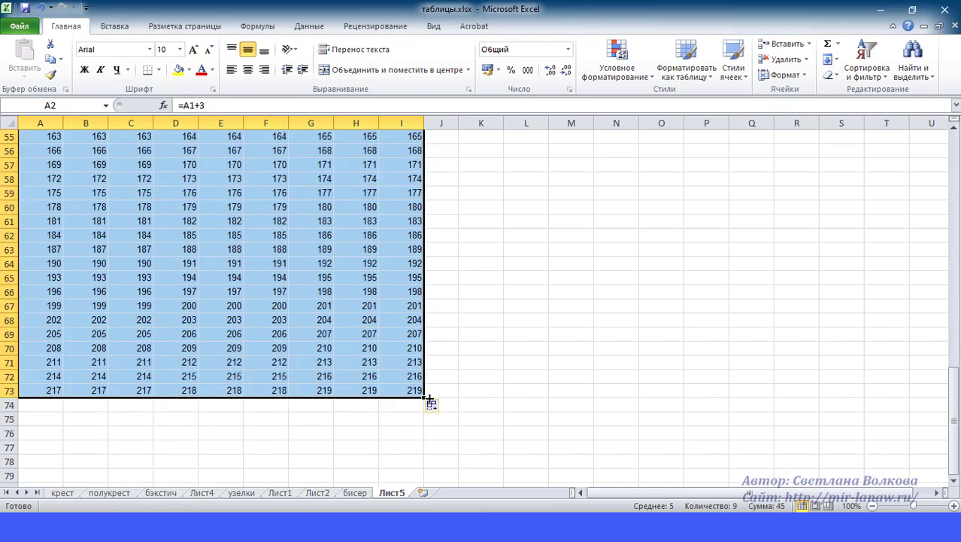
pyautogui.click(500, 406)
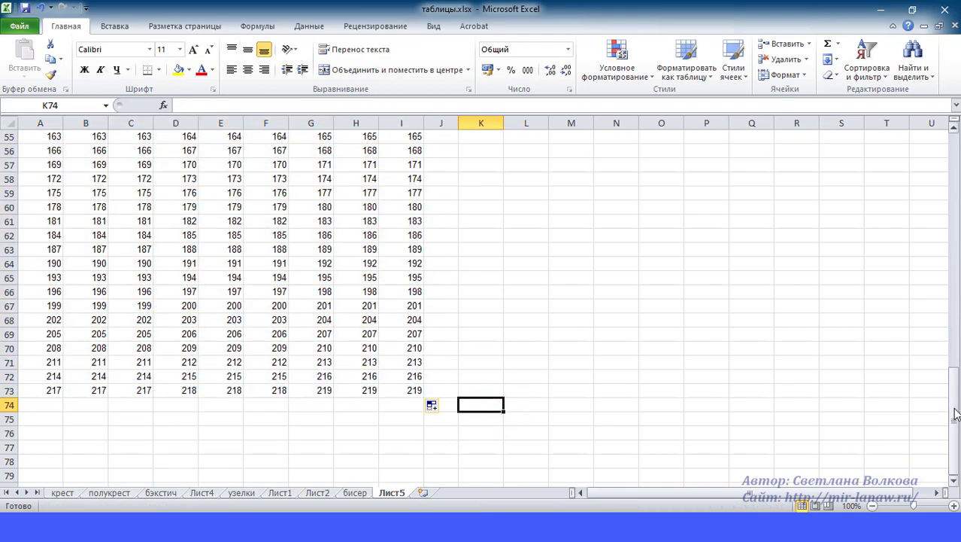
pyautogui.moveTo(954, 406); pyautogui.dragTo(931, 15)
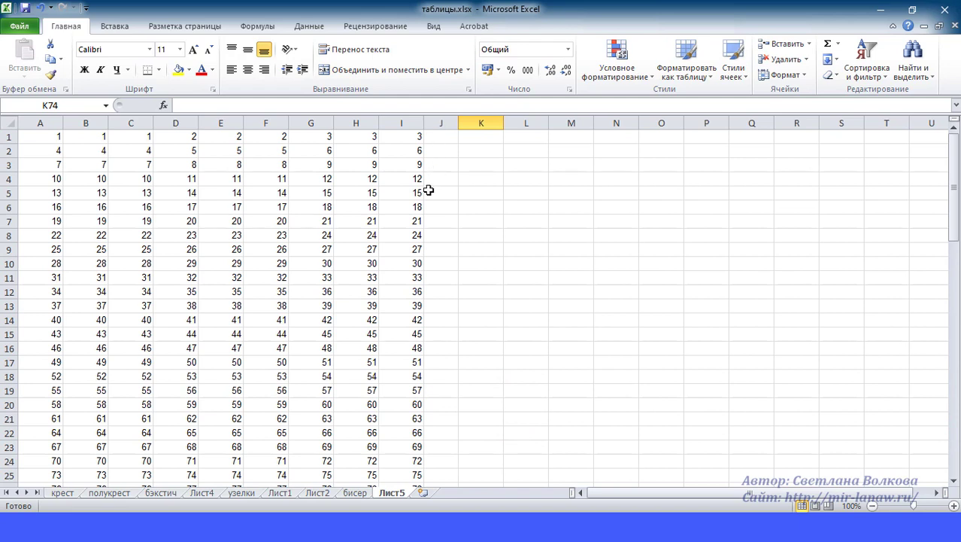
# - Copy the token parts @, %, fs, fn and fst from J1:J5 of sheet узелки into J1:J5 of Лист5
pyautogui.click(242, 492)
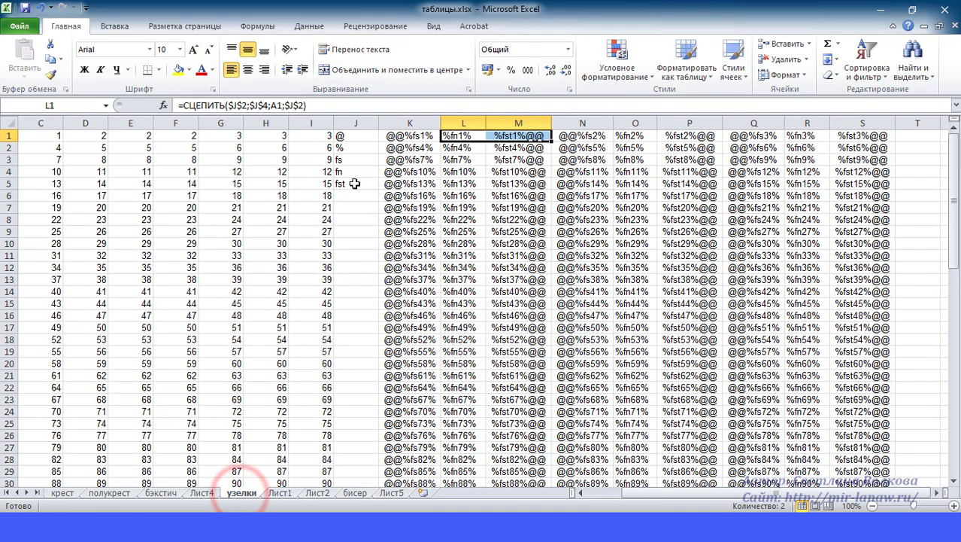
pyautogui.moveTo(338, 134); pyautogui.dragTo(342, 185)
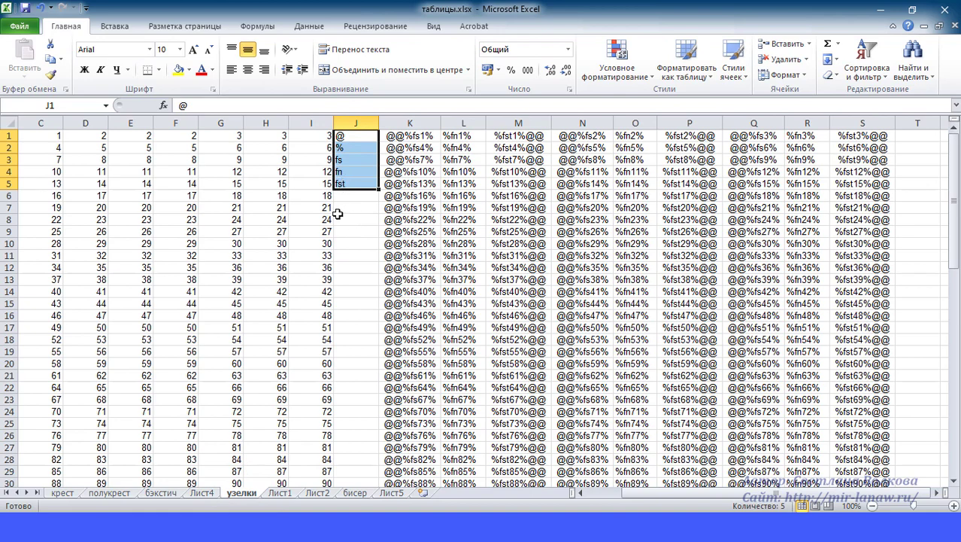
pyautogui.hotkey('ctrl', 'c')
pyautogui.click(392, 493)
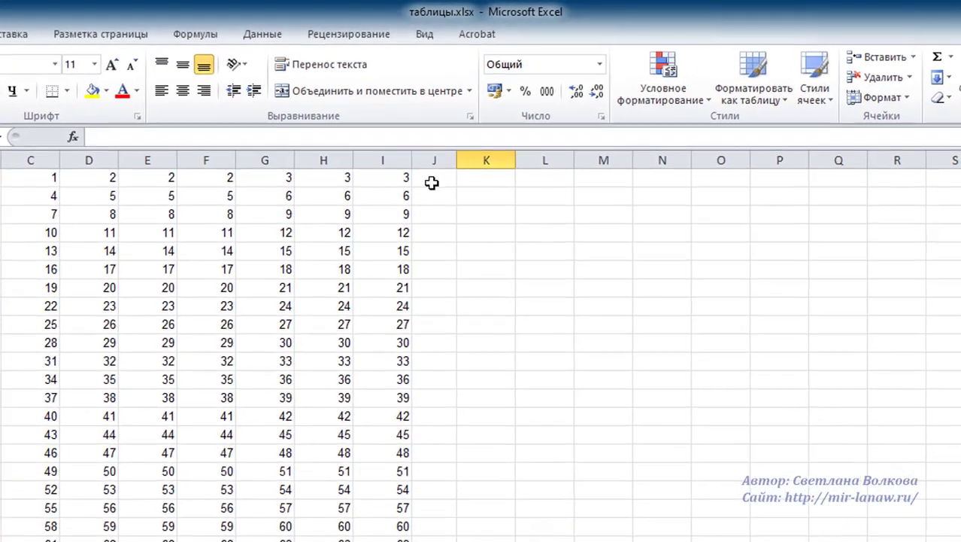
pyautogui.moveTo(432, 183); pyautogui.dragTo(438, 251)
pyautogui.hotkey('ctrl', 'v')
pyautogui.click(438, 178)
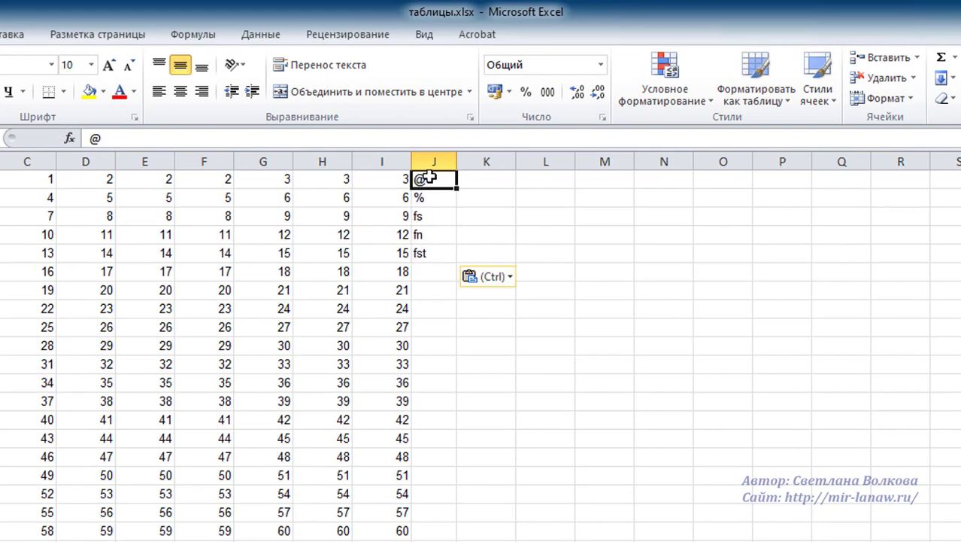
pyautogui.click(430, 200)
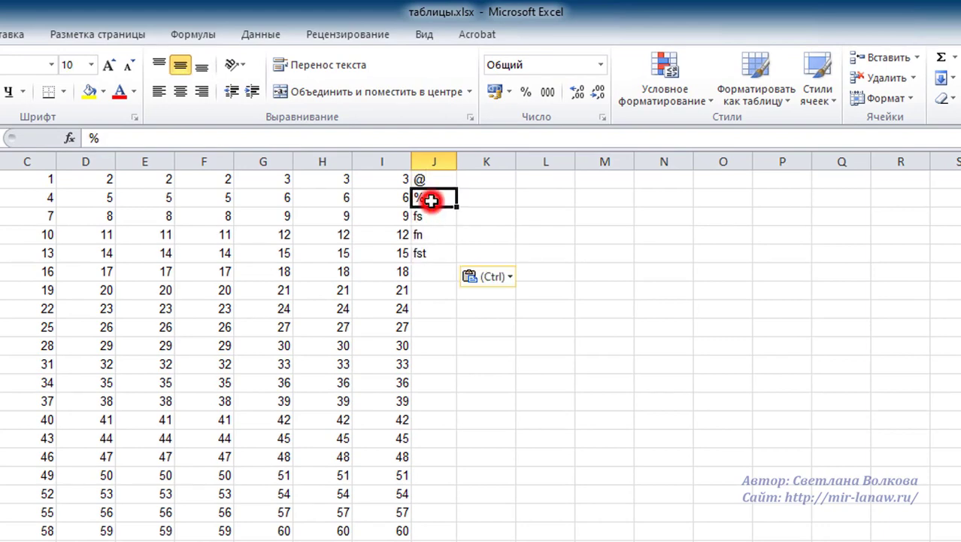
pyautogui.click(431, 216)
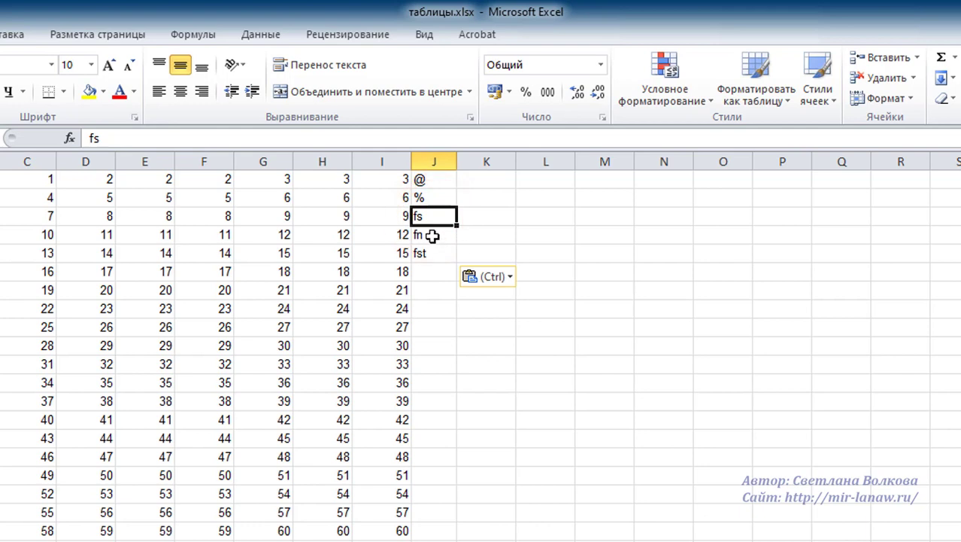
pyautogui.click(433, 233)
pyautogui.click(433, 254)
# - Write the formula =СЦЕПИТЬ(J1;J1;J2;J3;A1;J2) in cell K1
pyautogui.click(478, 180)
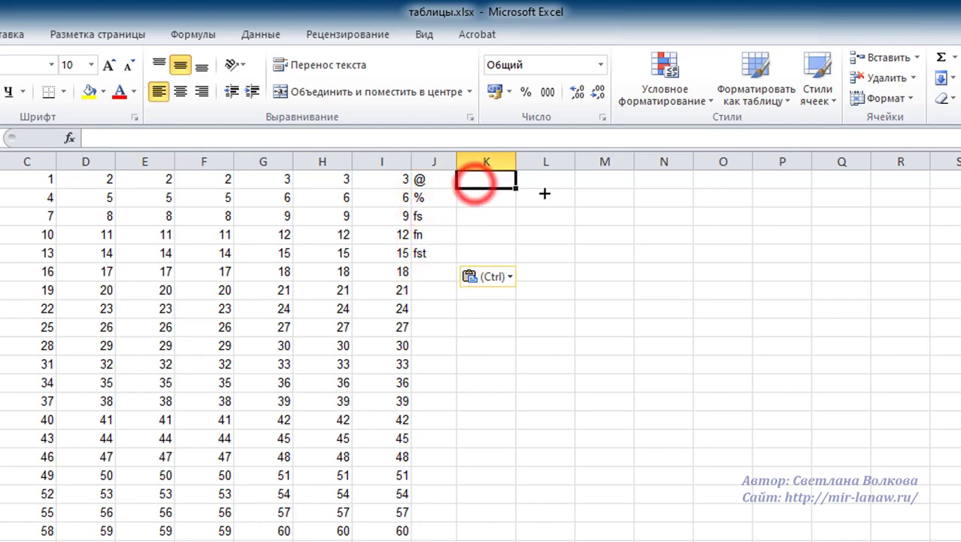
pyautogui.click(500, 179)
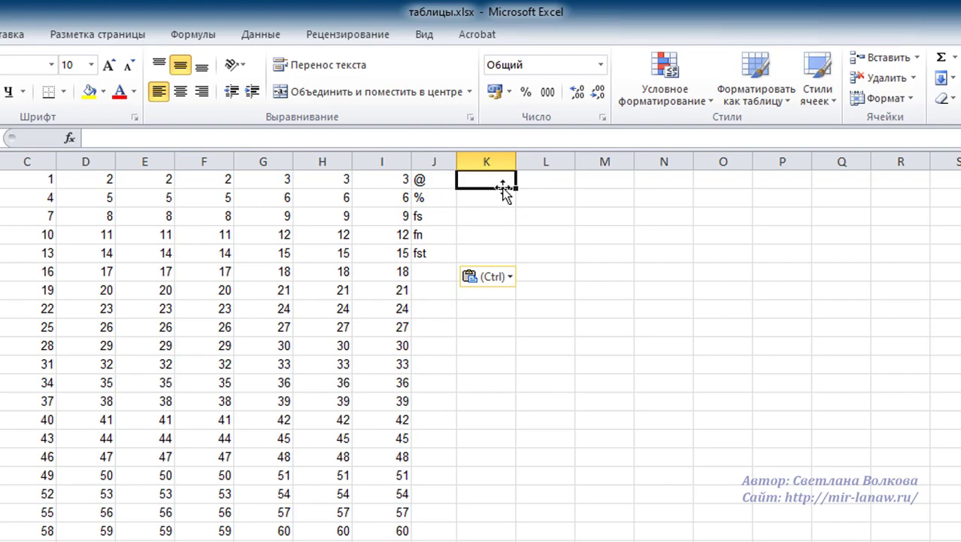
pyautogui.write('=')
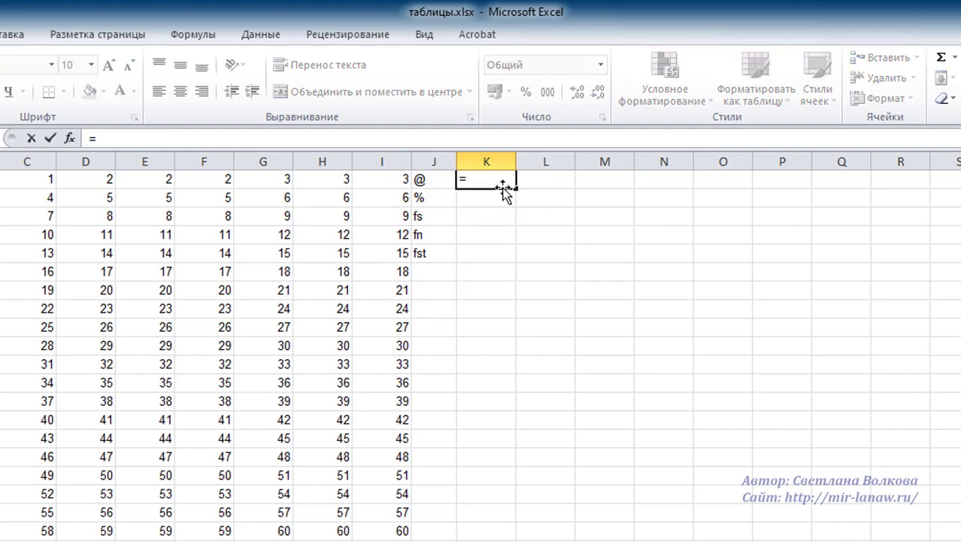
pyautogui.write('сце')
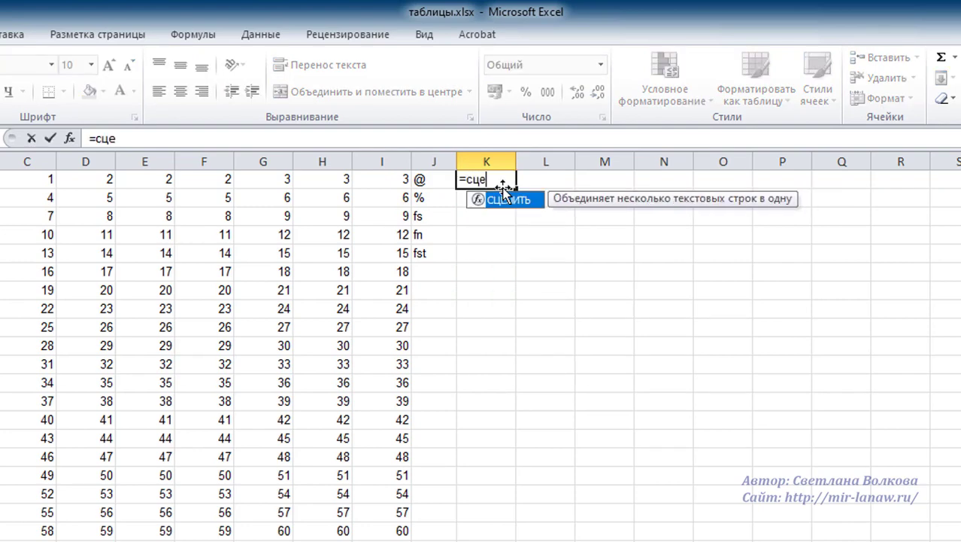
pyautogui.doubleClick(511, 200)
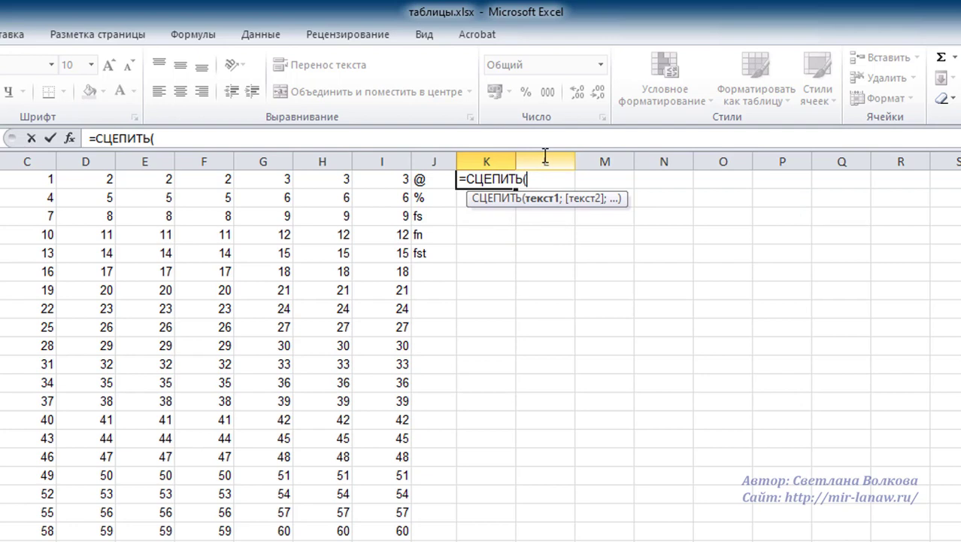
pyautogui.click(420, 181)
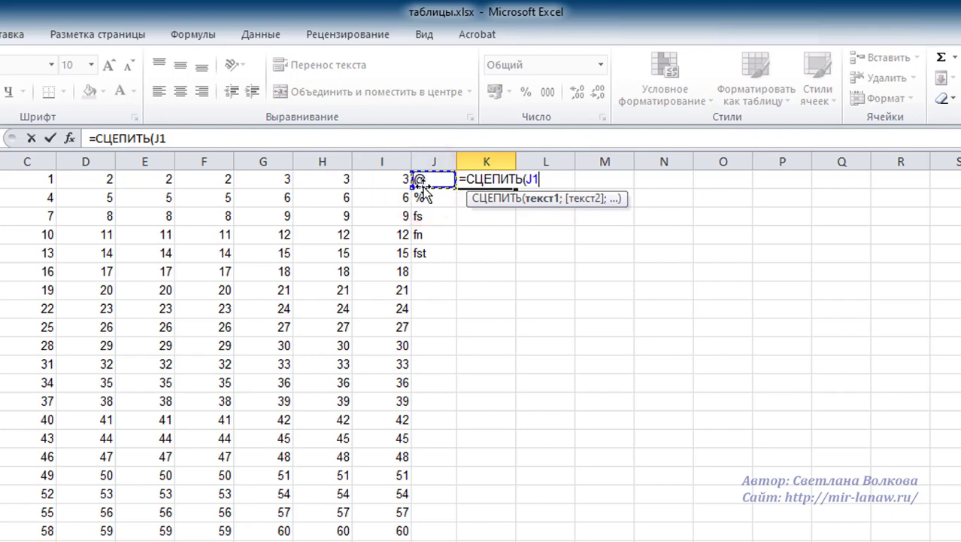
pyautogui.write(';')
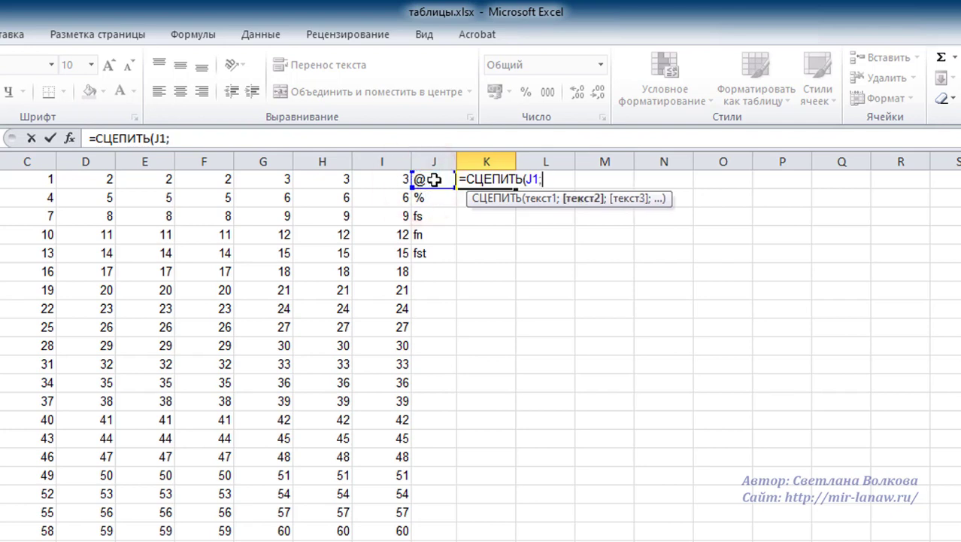
pyautogui.click(420, 182)
pyautogui.write(';')
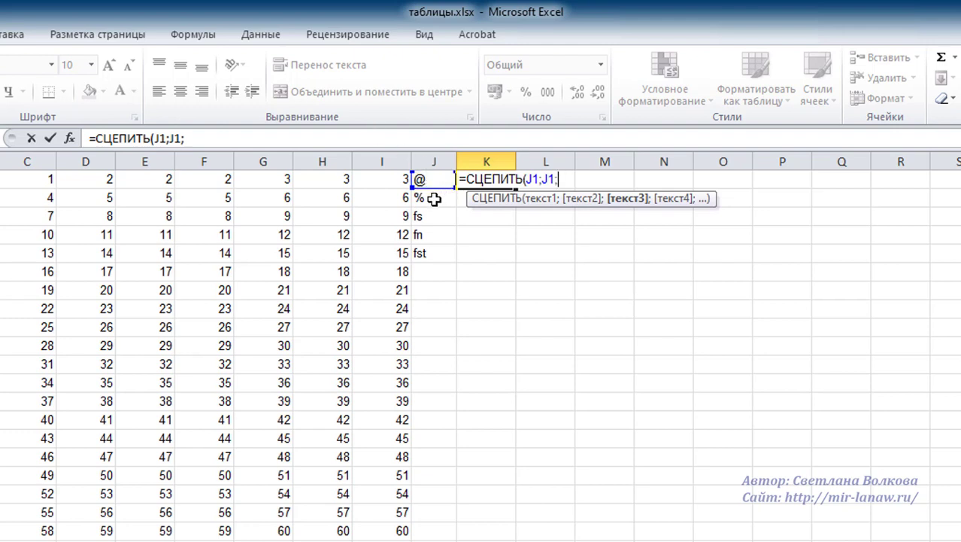
pyautogui.click(434, 198)
pyautogui.write(';')
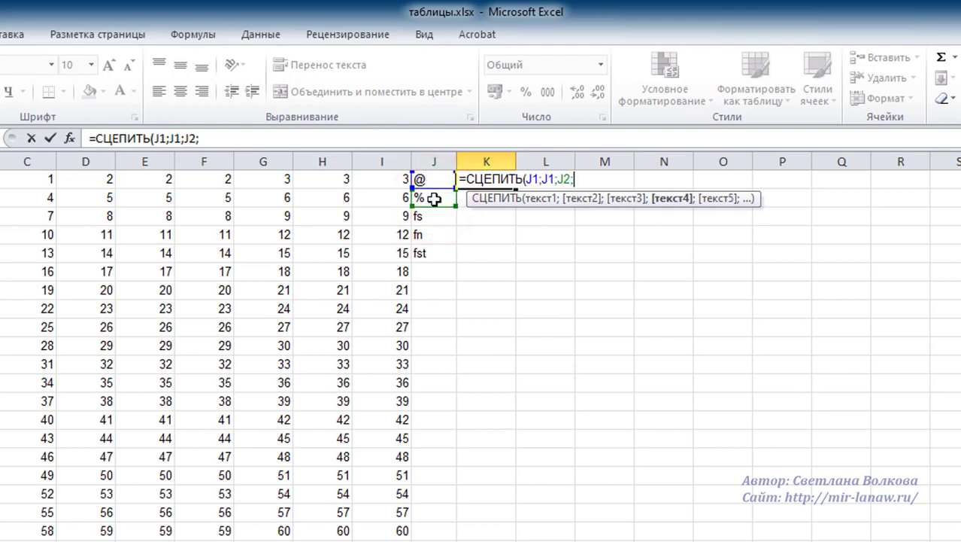
pyautogui.click(429, 215)
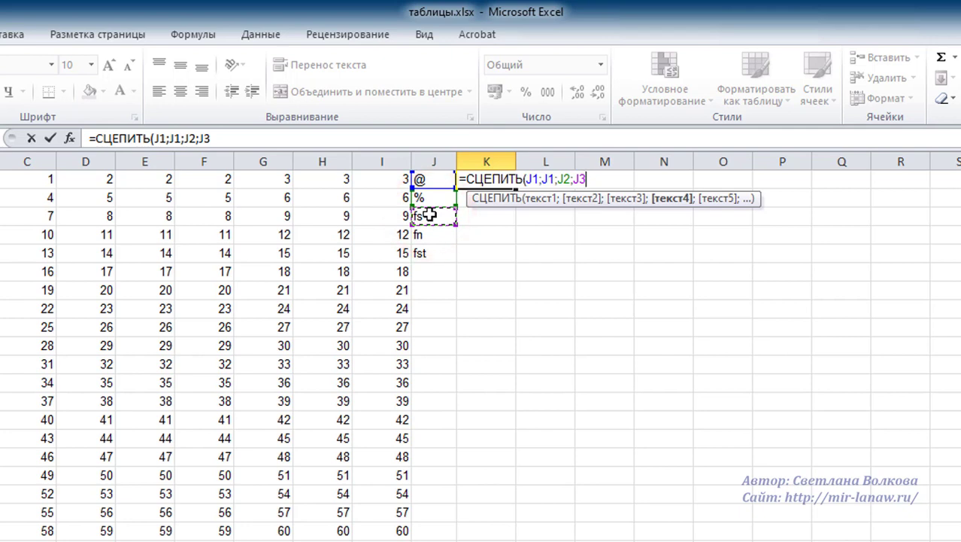
pyautogui.write(';A1')
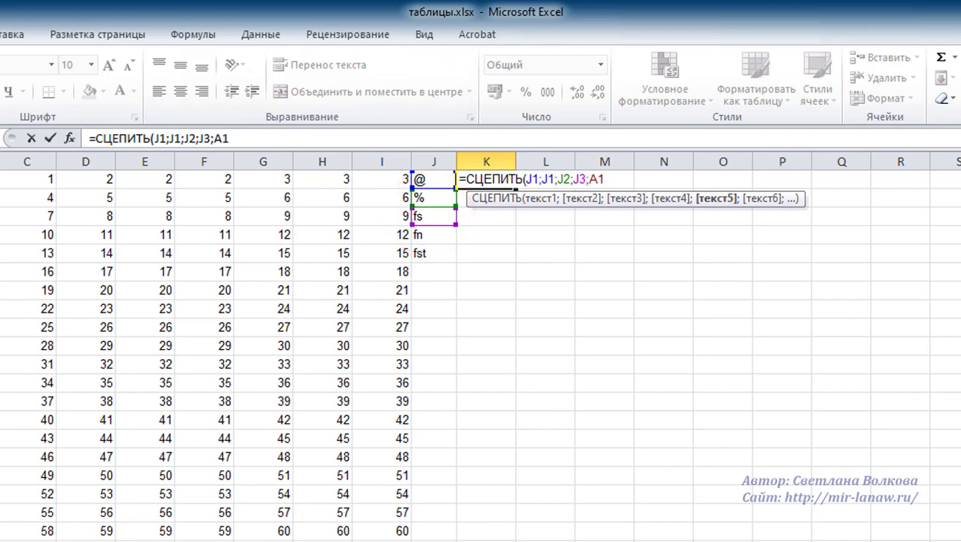
pyautogui.write(';')
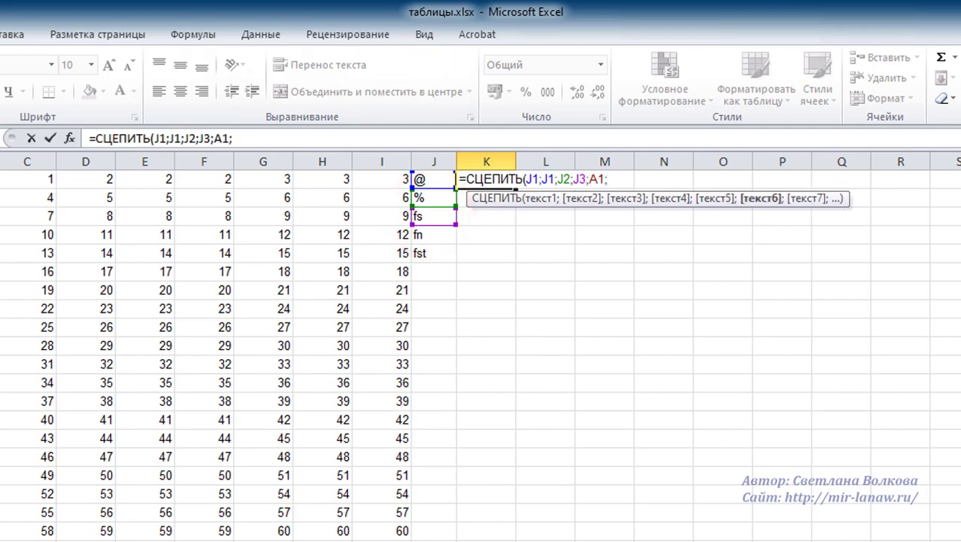
pyautogui.click(440, 200)
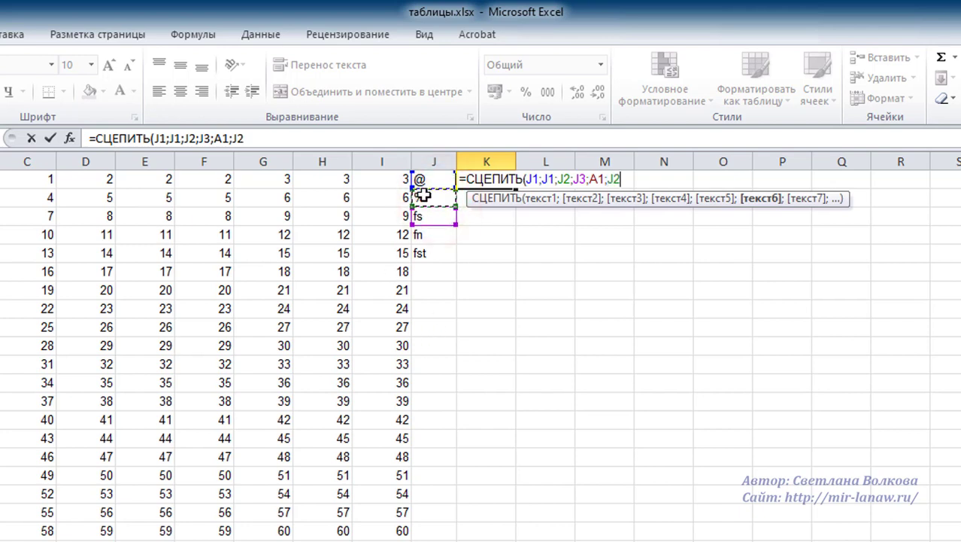
pyautogui.write(')')
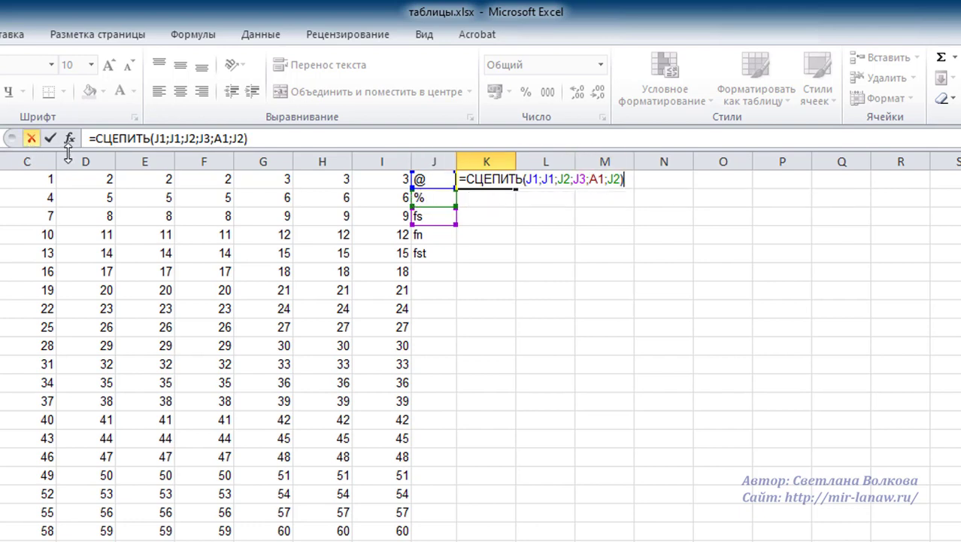
# - Make every column J reference in the K1 formula absolute, keep A1 relative, and enter =СЦЕПИТЬ($J$1;$J$1;$J$2;$J$3;A1;$J$2)
pyautogui.click(158, 139)
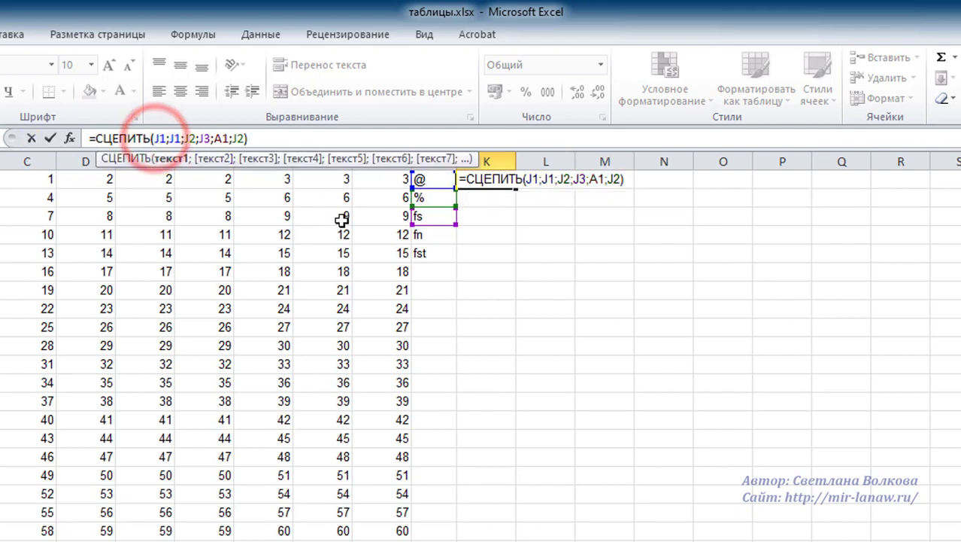
pyautogui.press('F4')
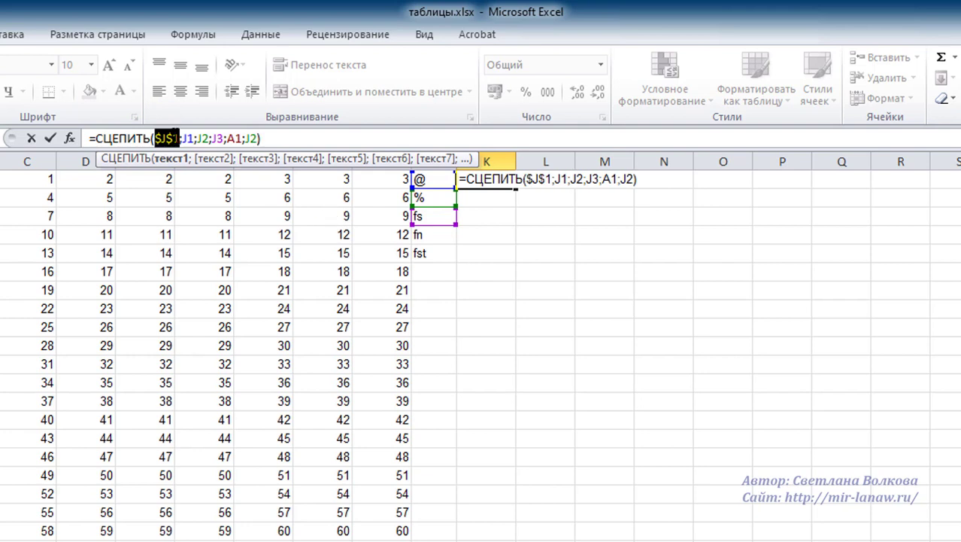
pyautogui.click(185, 139)
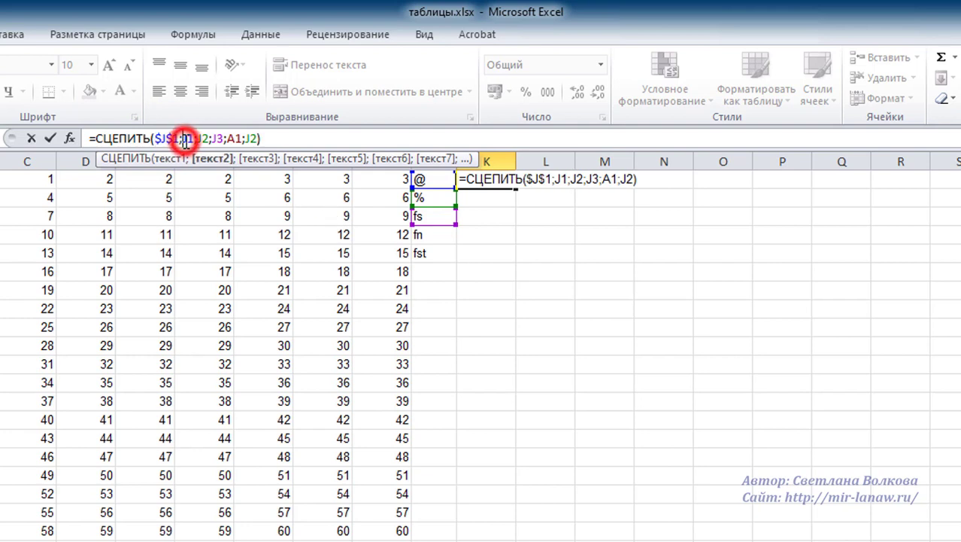
pyautogui.press('F4')
pyautogui.click(216, 139)
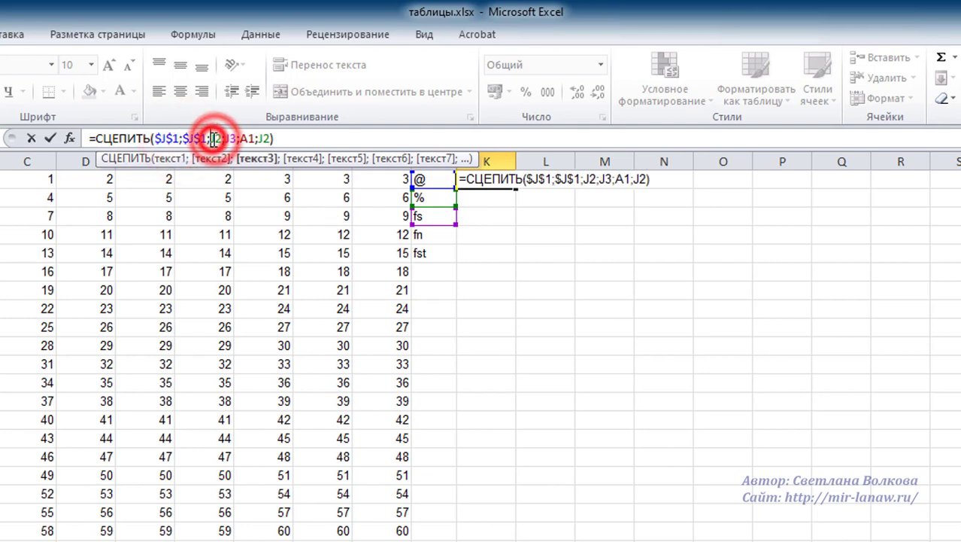
pyautogui.press('F4')
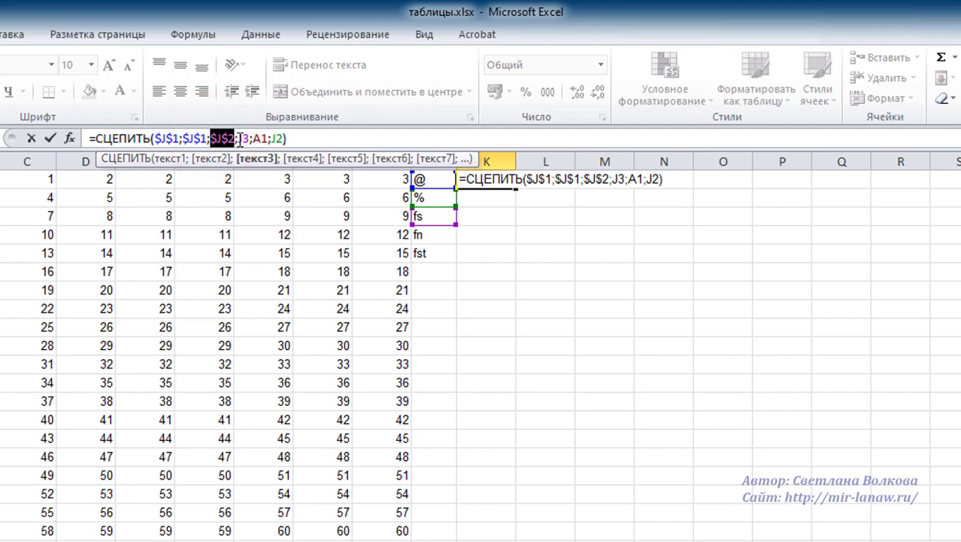
pyautogui.click(245, 140)
pyautogui.press('F4')
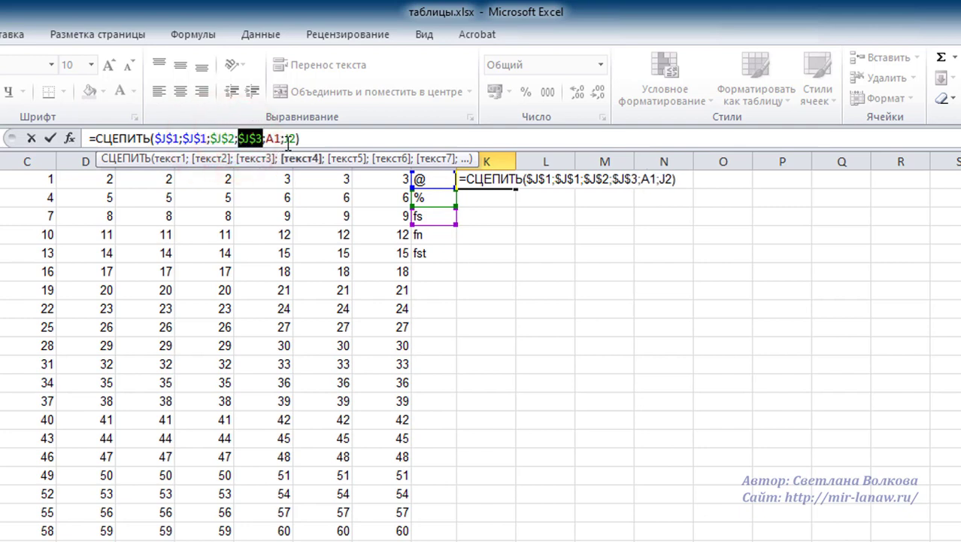
pyautogui.click(290, 139)
pyautogui.press('F4')
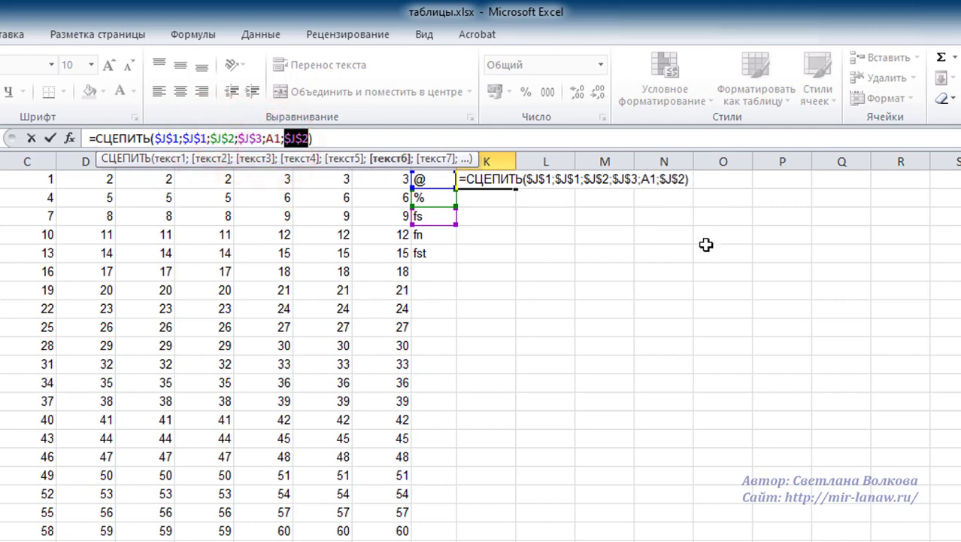
pyautogui.press('Return')
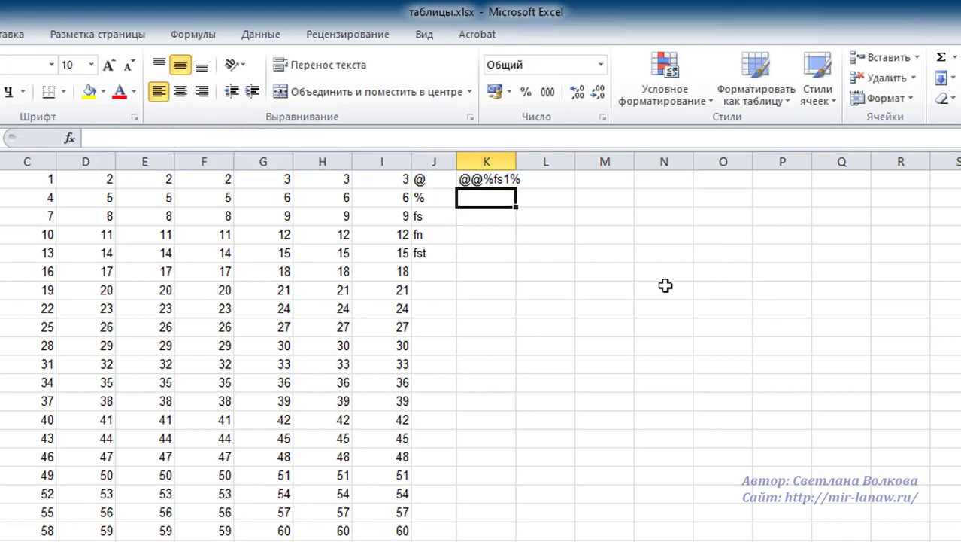
# - Copy the %fn and %fst token formulas for number 1 from L1:M1 of sheet узелки into L1:M1 of Лист5
pyautogui.click(562, 179)
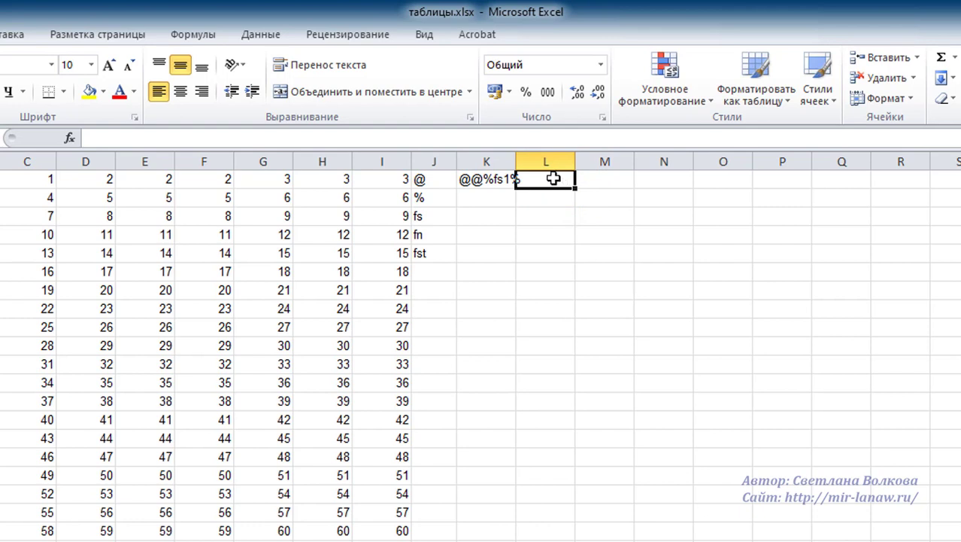
pyautogui.hotkey('ctrl', 'q')
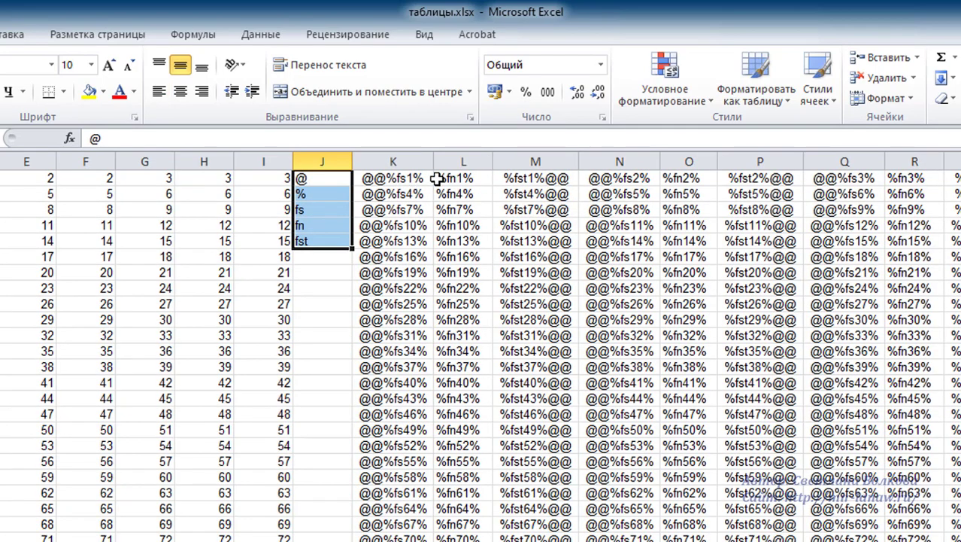
pyautogui.moveTo(436, 178); pyautogui.dragTo(531, 175)
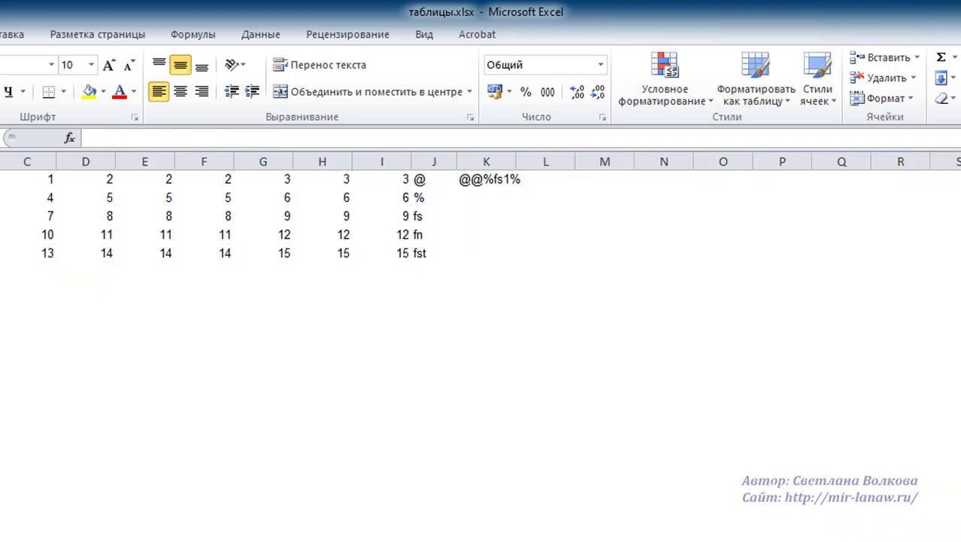
pyautogui.moveTo(551, 178); pyautogui.dragTo(609, 177)
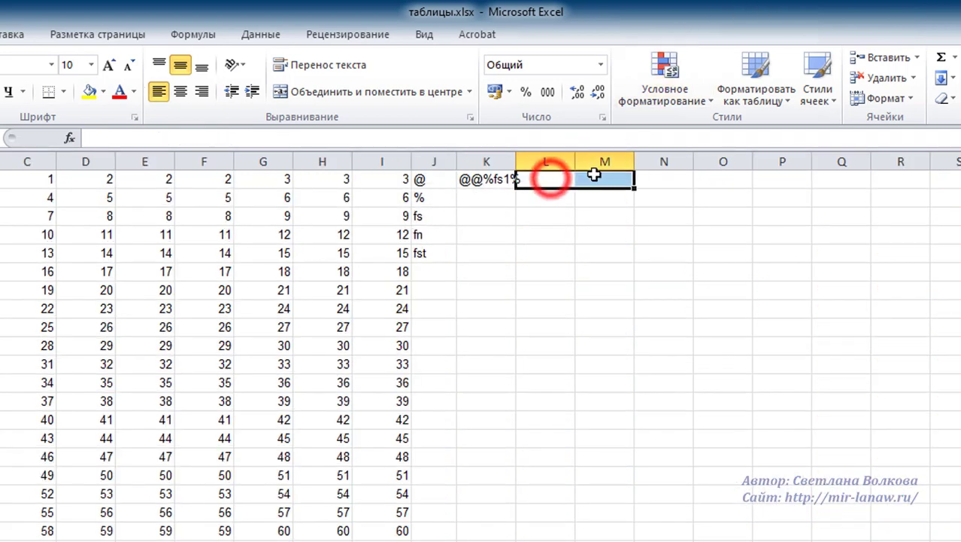
pyautogui.hotkey('ctrl', 'v')
pyautogui.click(556, 179)
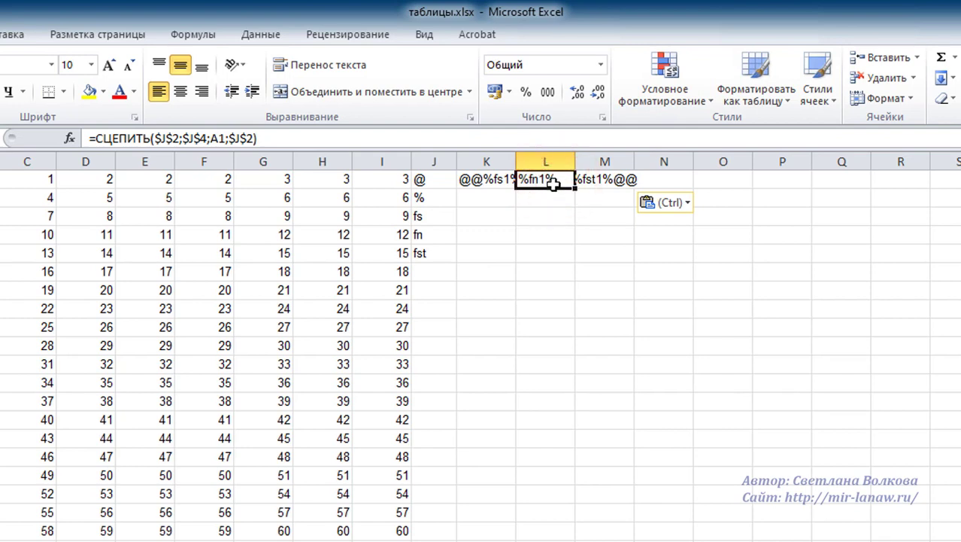
pyautogui.click(604, 183)
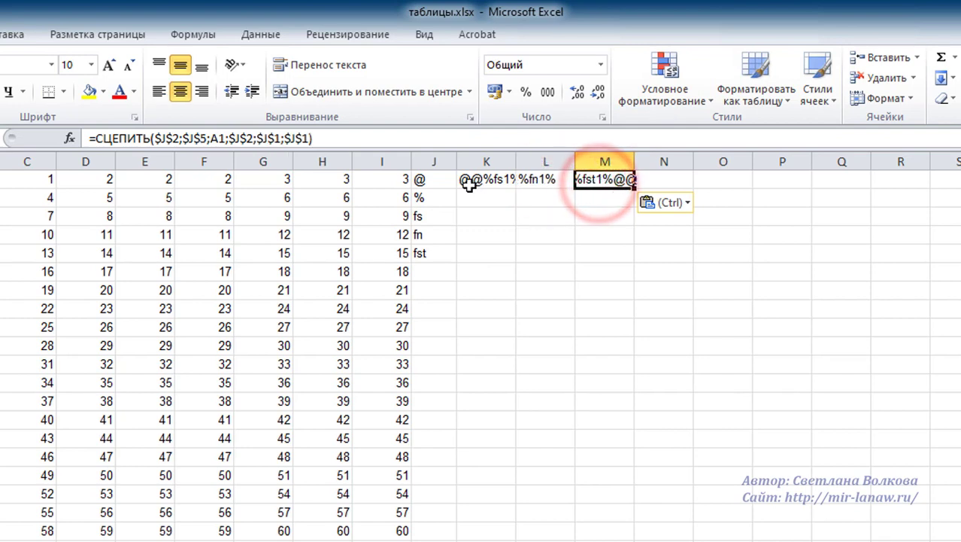
# - Fill the token formulas from K1:M1 across to column S and down through row 73
pyautogui.moveTo(469, 186); pyautogui.dragTo(814, 187)
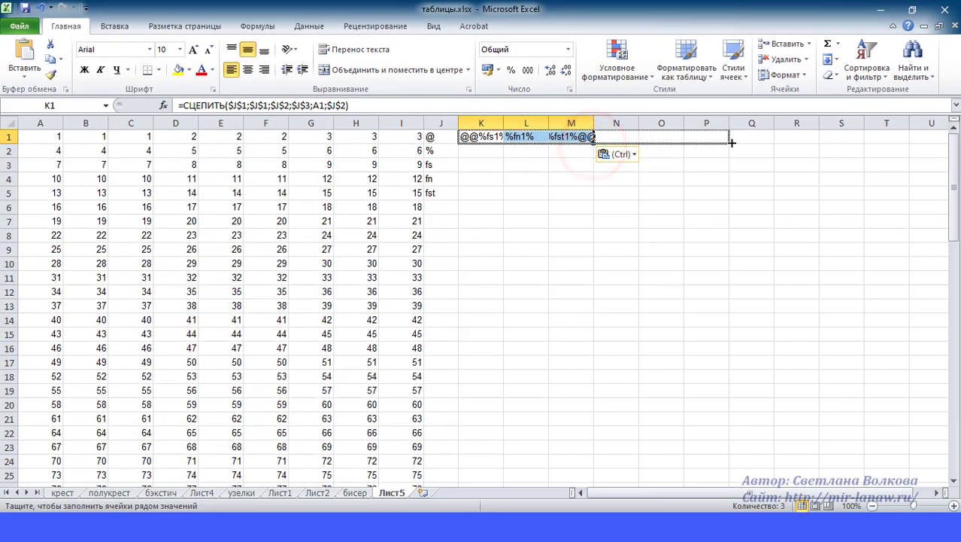
pyautogui.moveTo(731, 141); pyautogui.dragTo(859, 141)
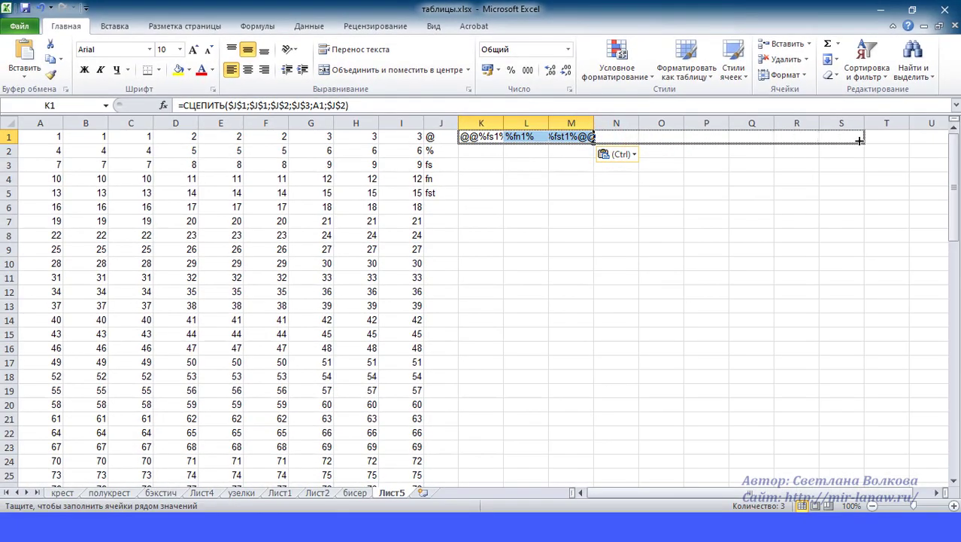
pyautogui.moveTo(862, 142); pyautogui.dragTo(871, 460)
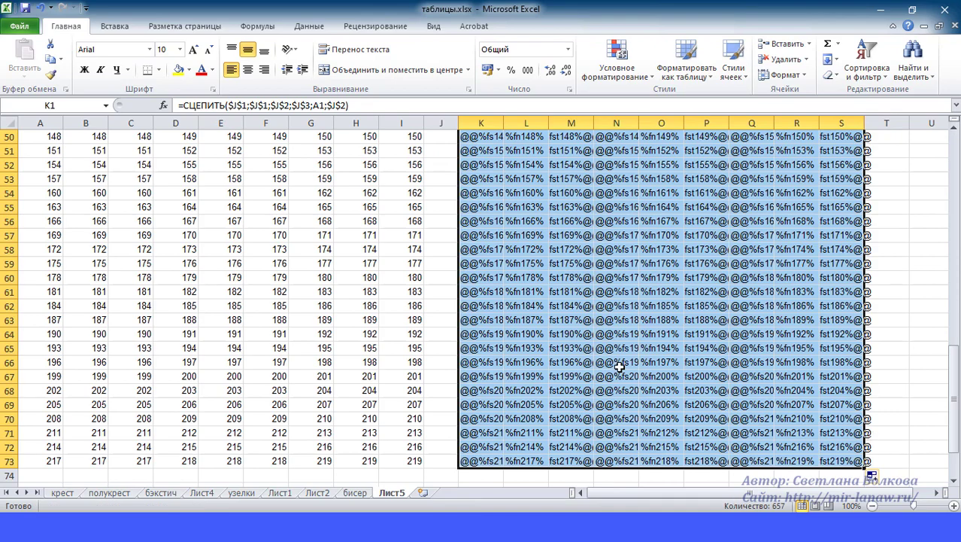
pyautogui.scroll(16, 618, 366)
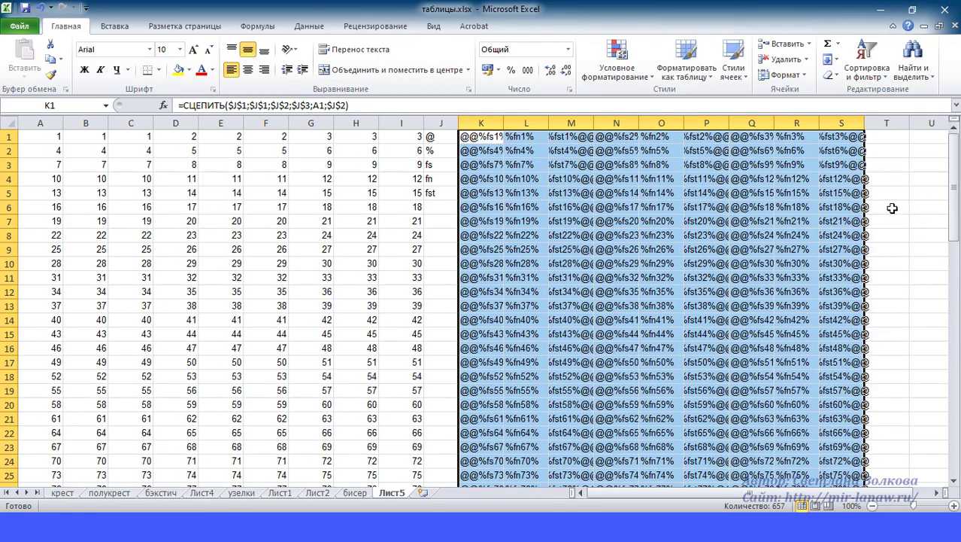
pyautogui.click(892, 208)
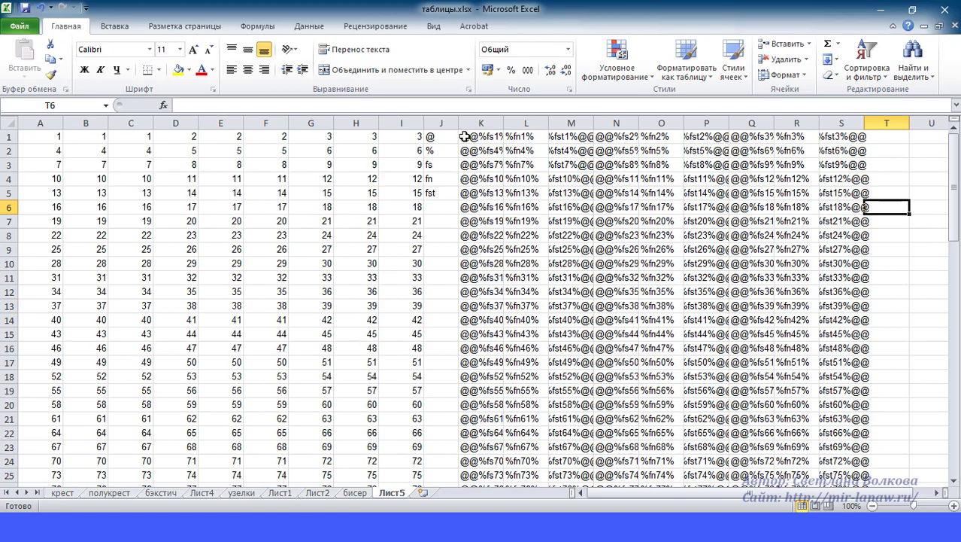
# - Centre the contents of the token cells K1:S73 horizontally, keeping the font size at 10
pyautogui.moveTo(464, 136); pyautogui.dragTo(842, 474)
pyautogui.click(248, 69)
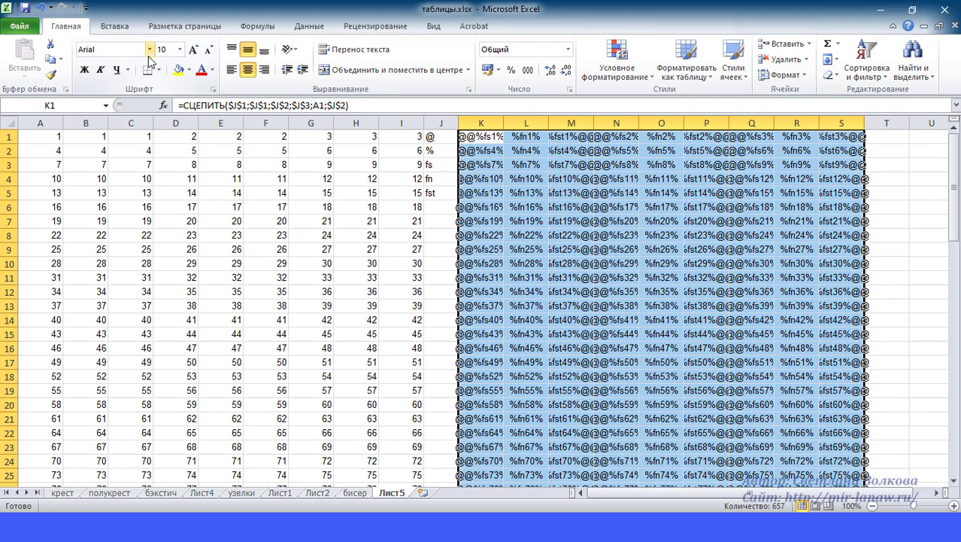
pyautogui.click(180, 49)
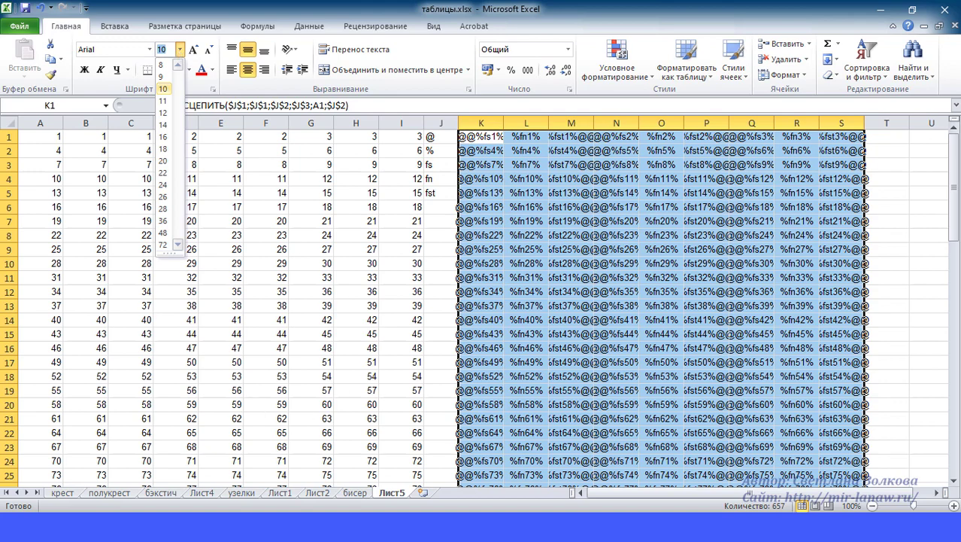
# - Paste the copied tokens from K1:S73 into the empty rows of the French knot table in узел дед.docx
pyautogui.moveTo(215, 527)
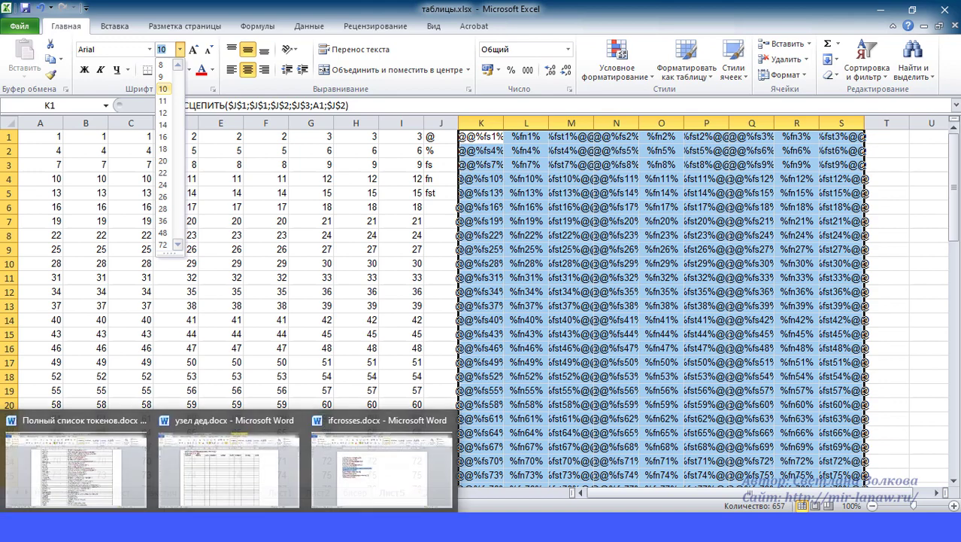
pyautogui.click(211, 481)
pyautogui.click(187, 175)
pyautogui.moveTo(269, 177); pyautogui.dragTo(679, 418)
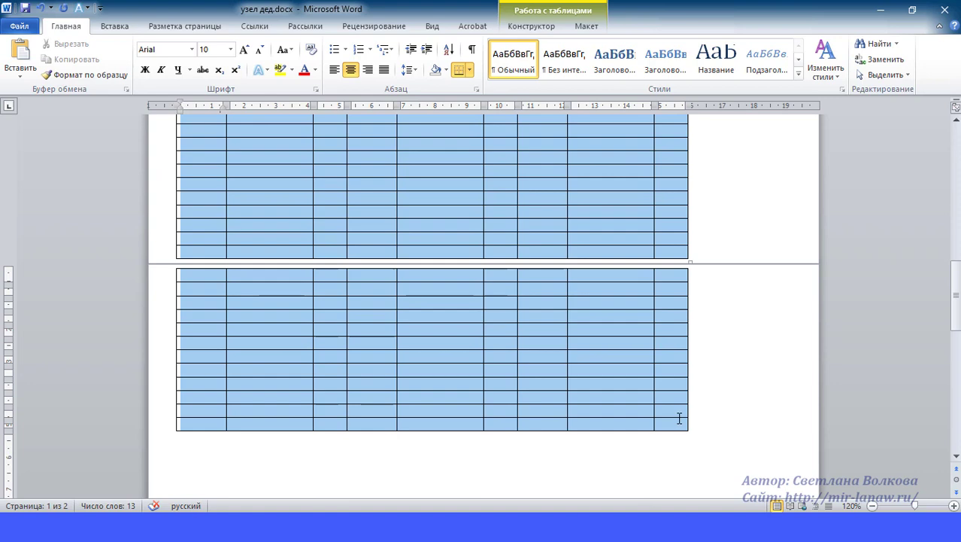
pyautogui.hotkey('ctrl', 'v')
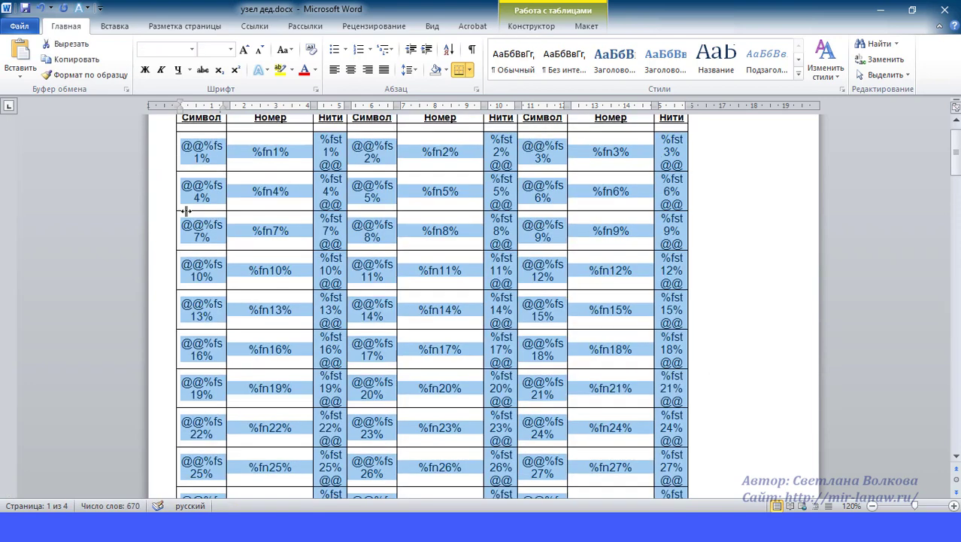
pyautogui.scroll(1, 185, 211)
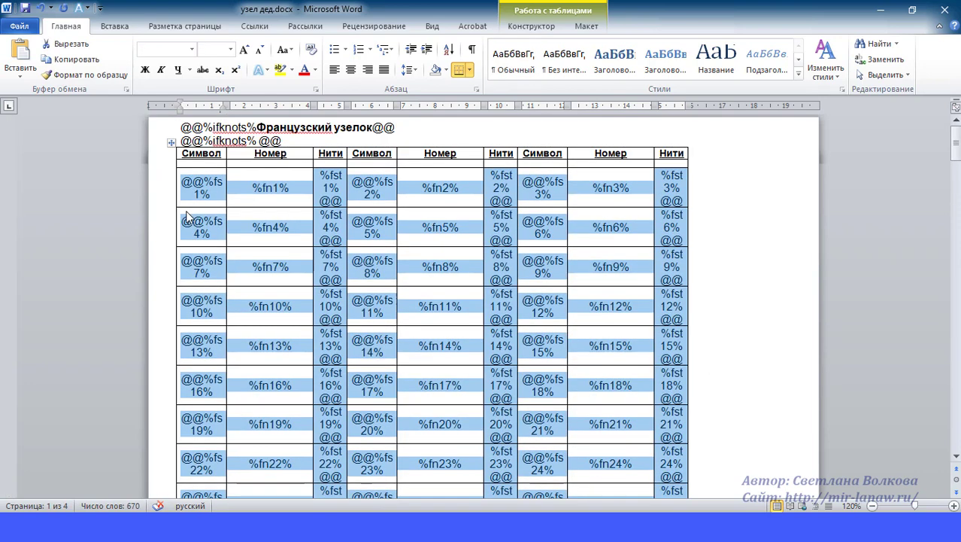
pyautogui.click(493, 260)
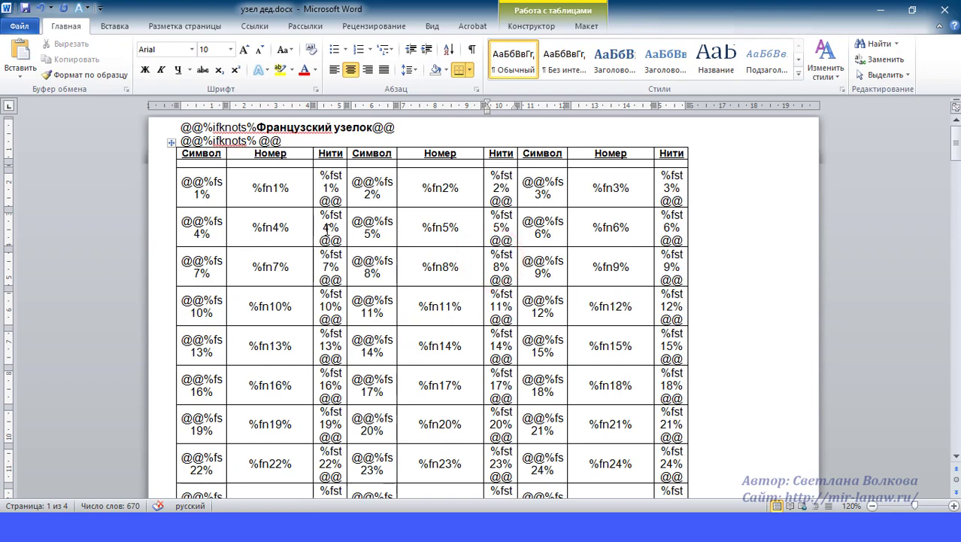
# - Copy the entire French knot section, headings and table, from узел дед.docx into шаблон урок.rtf
pyautogui.tripleClick(161, 132)
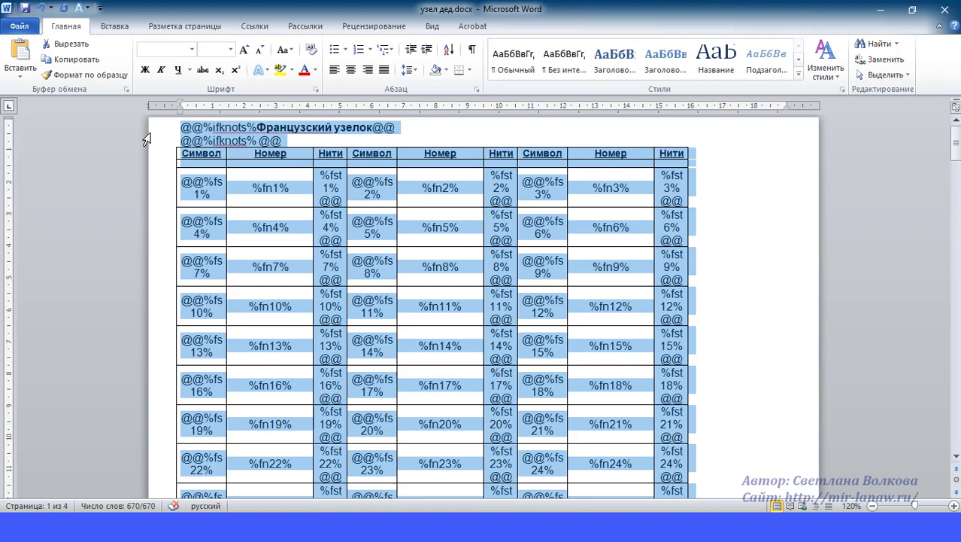
pyautogui.hotkey('alt', 'Tab')
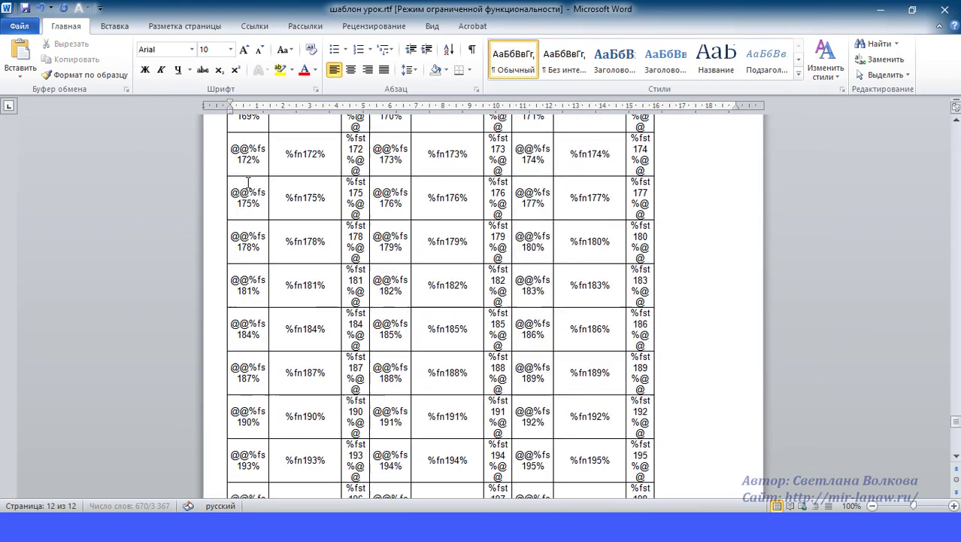
pyautogui.scroll(8, 153, 140)
pyautogui.scroll(5, 146, 141)
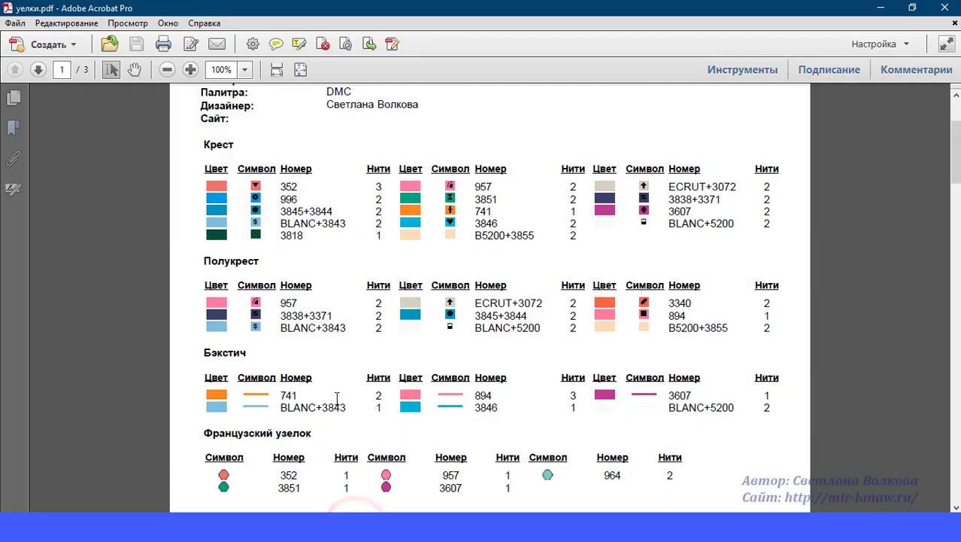
# - Compare the alignment of the Номер column in the Французский узелок section between уелки.pdf and ffff.pdf
pyautogui.scroll(-1, 345, 357)
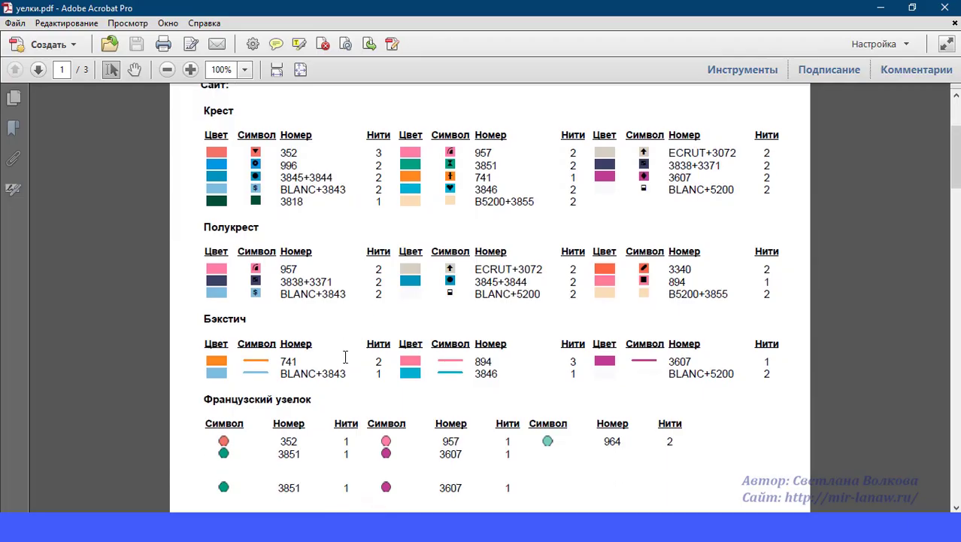
pyautogui.scroll(1, 342, 357)
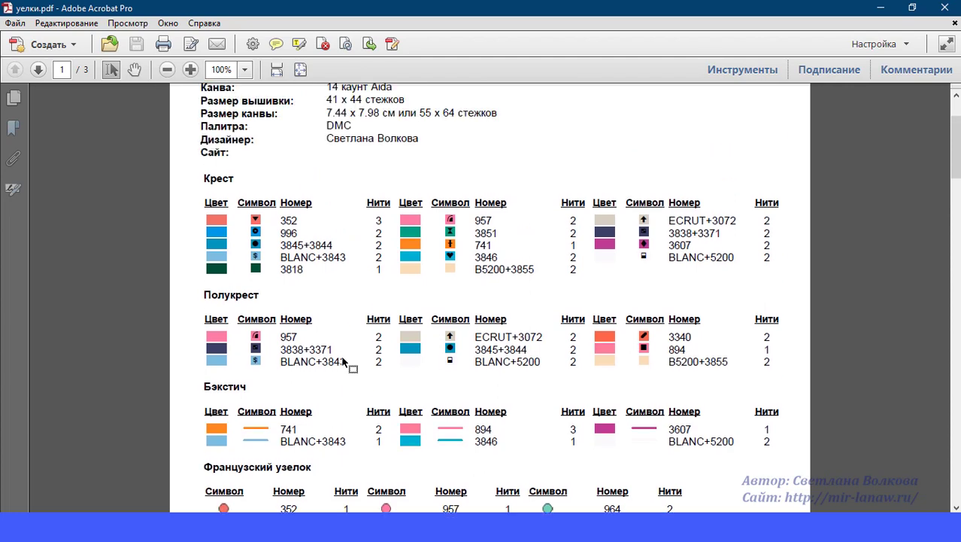
pyautogui.scroll(-1, 256, 226)
pyautogui.click(167, 69)
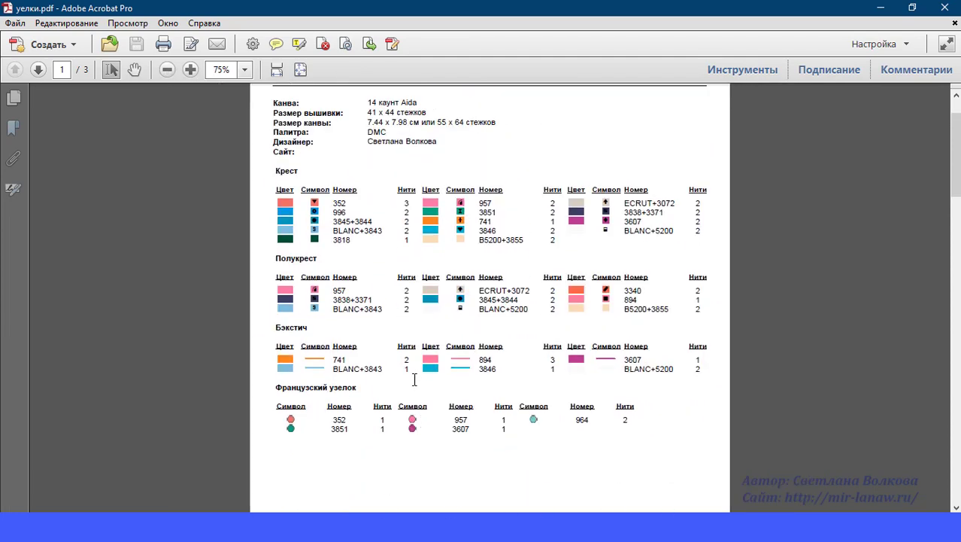
pyautogui.scroll(1, 415, 380)
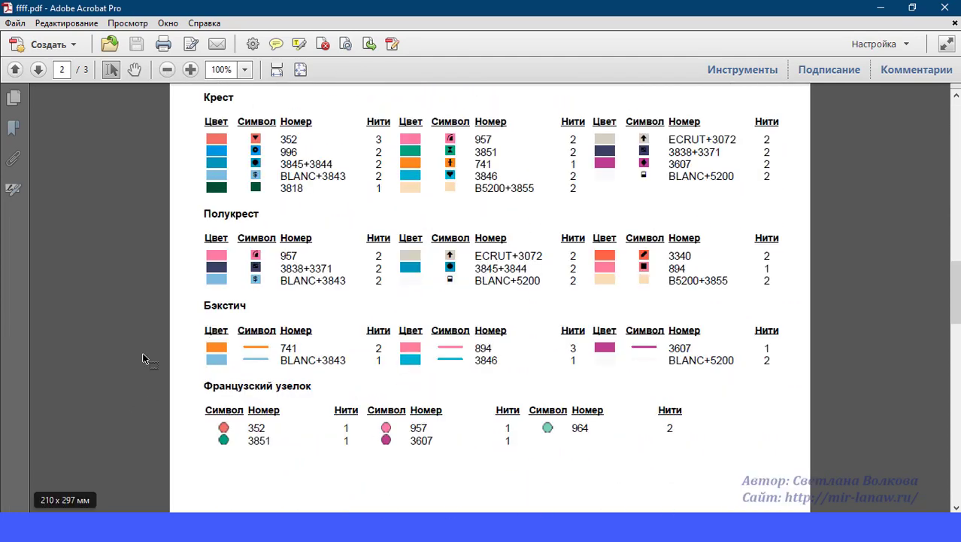
pyautogui.scroll(1, 144, 357)
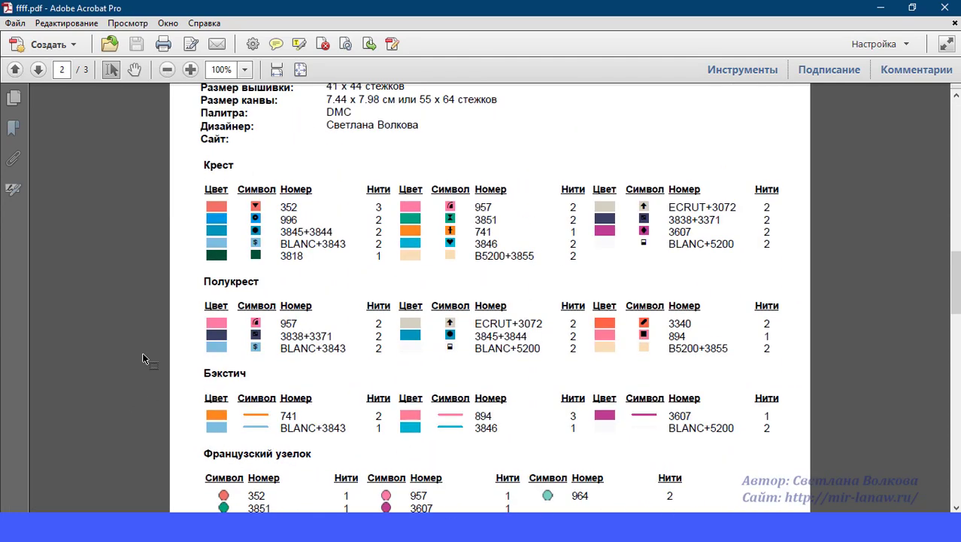
pyautogui.scroll(-1, 147, 316)
pyautogui.click(166, 69)
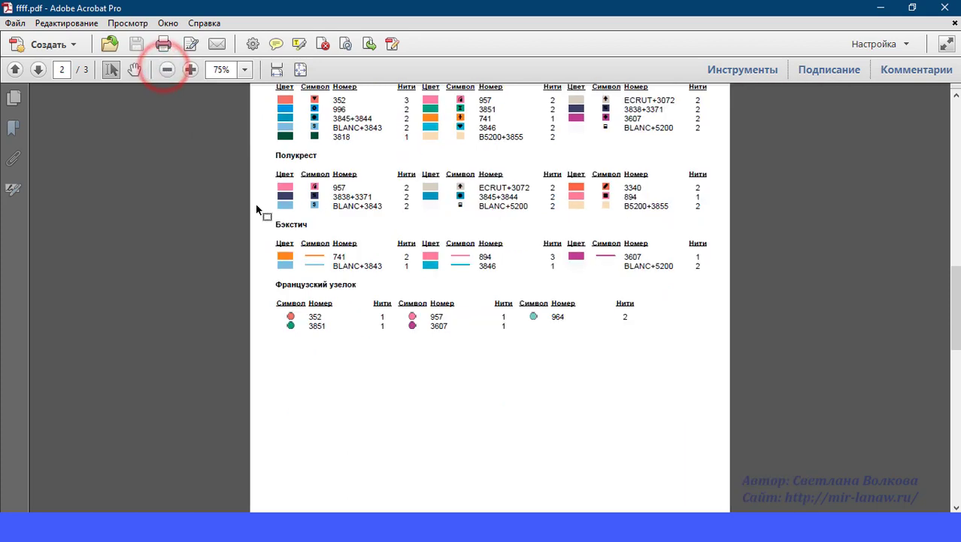
pyautogui.scroll(1, 361, 375)
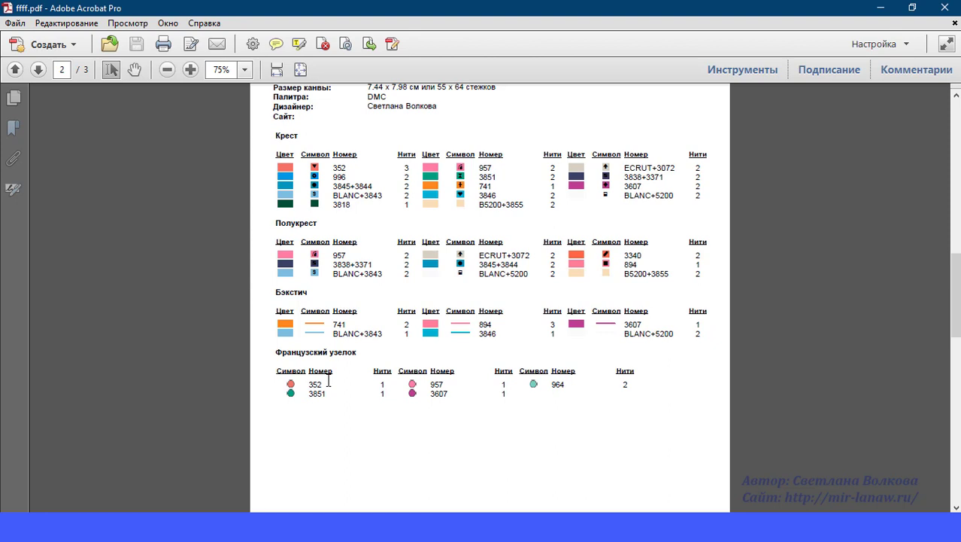
# - Switch to XSPro and delete all backstitches from the entire тестовая design
pyautogui.hotkey('alt', 'Tab')
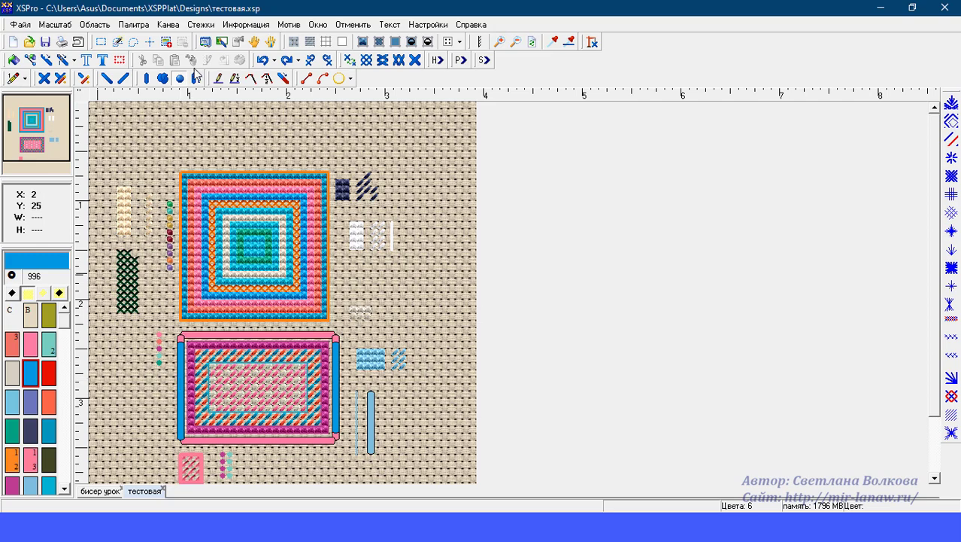
pyautogui.click(166, 41)
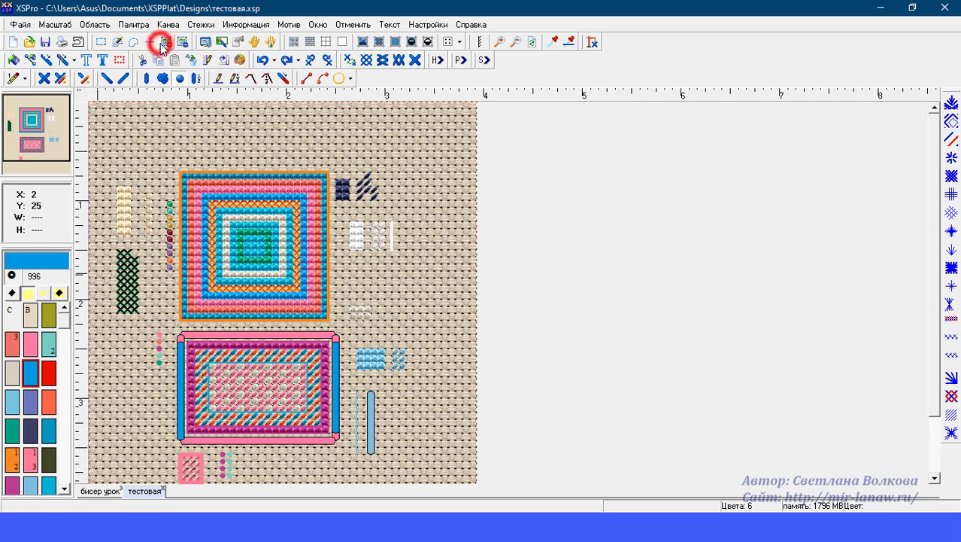
pyautogui.click(95, 24)
pyautogui.moveTo(135, 132)
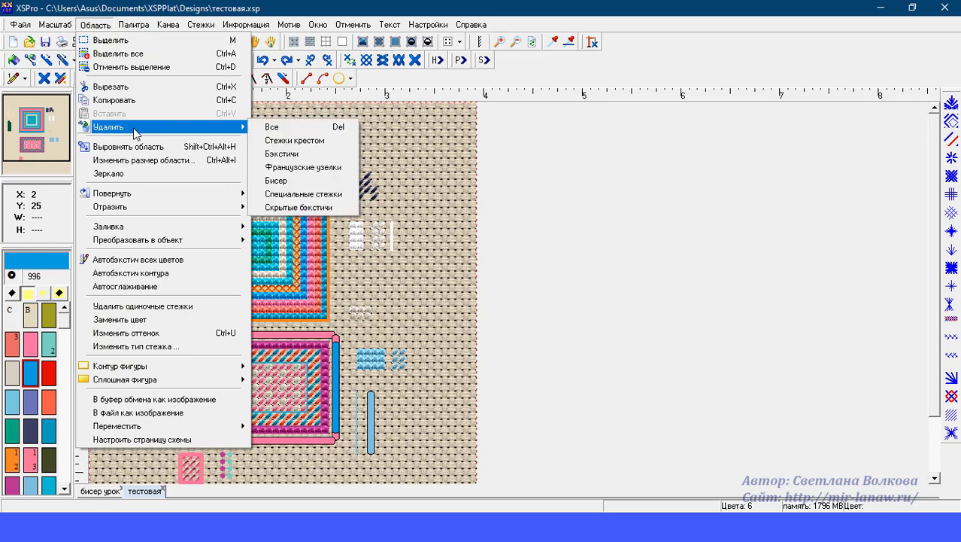
pyautogui.click(286, 150)
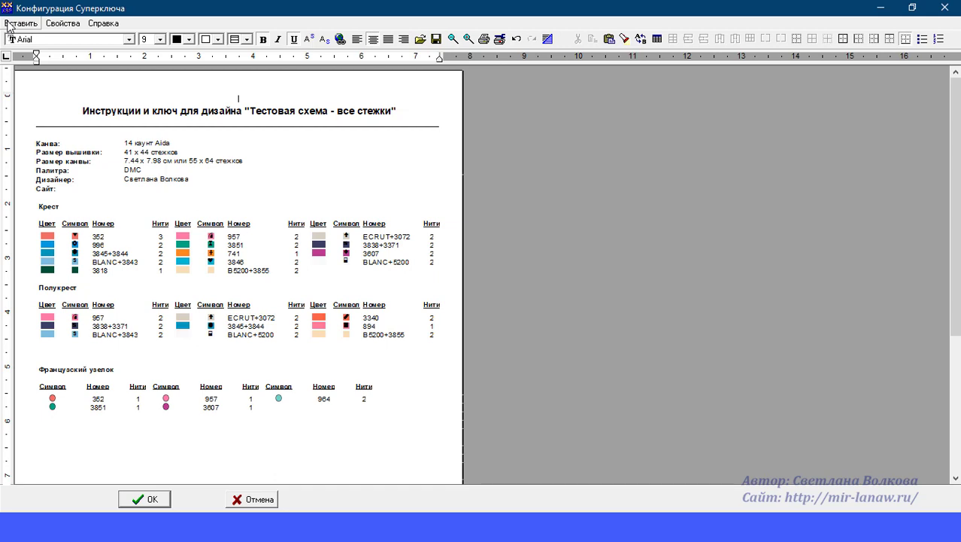
# - Accept and close the Superkey configuration, and return to the token formulas on Лист5 in таблицы.xlsx
pyautogui.click(140, 499)
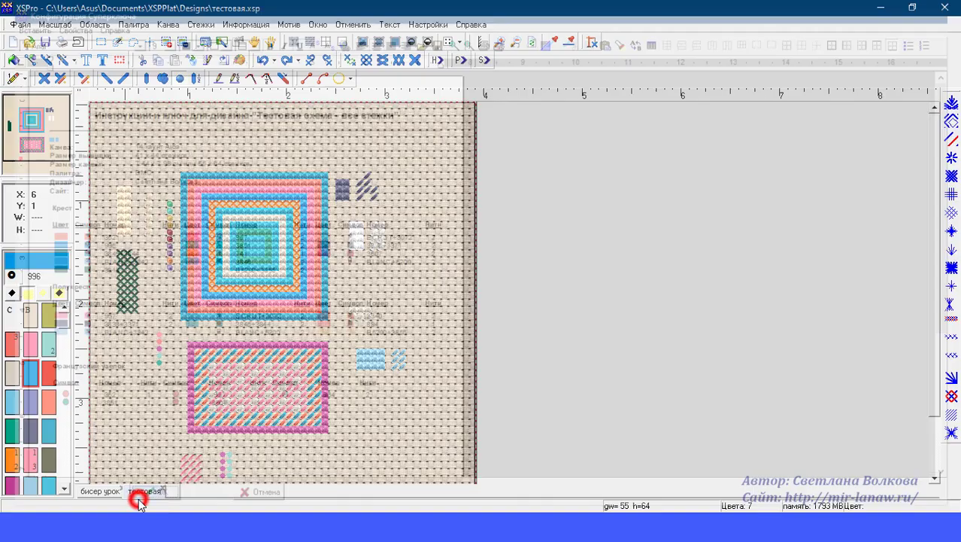
pyautogui.click(639, 87)
pyautogui.hotkey('alt', 'Tab')
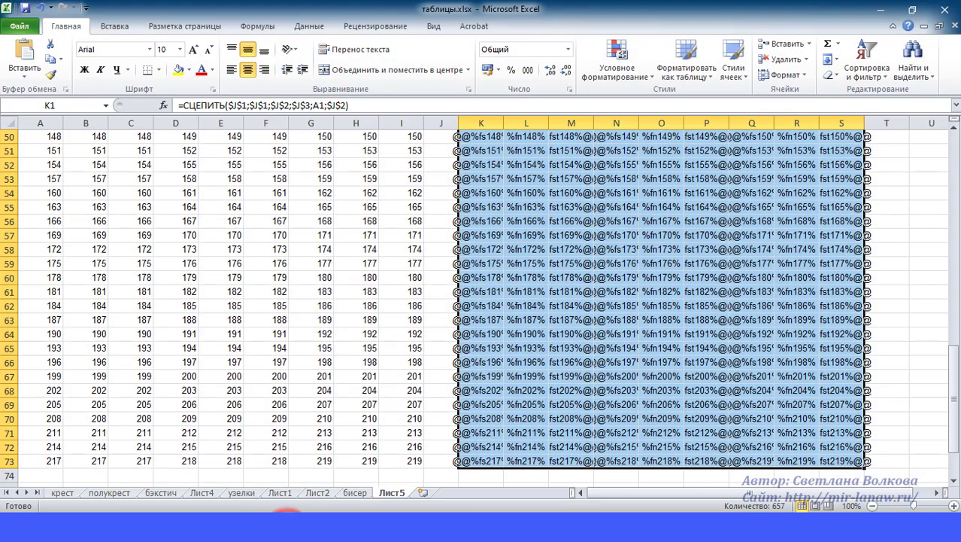
pyautogui.scroll(15, 414, 249)
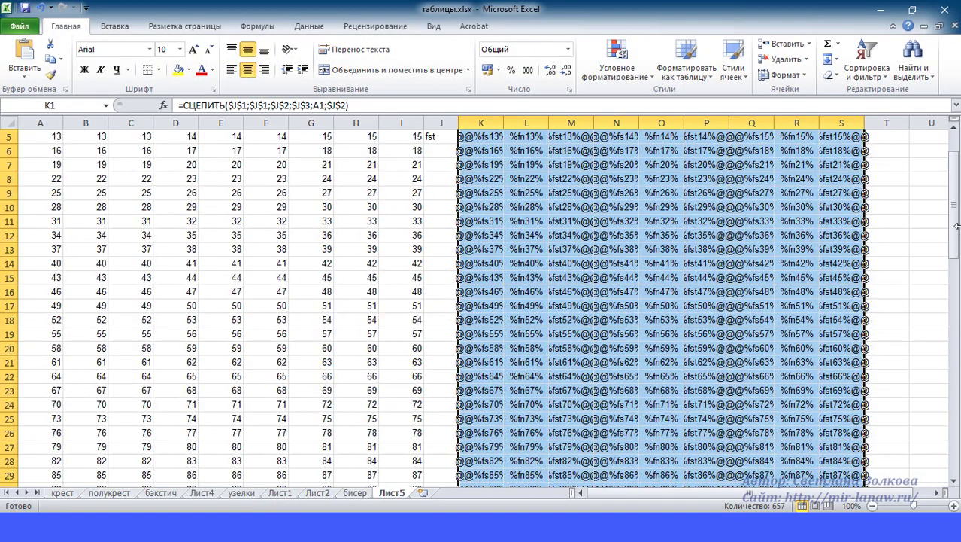
# - Change the fs token prefix in cell J3 to ls for the bead symbol formulas
pyautogui.moveTo(954, 234); pyautogui.dragTo(954, 223)
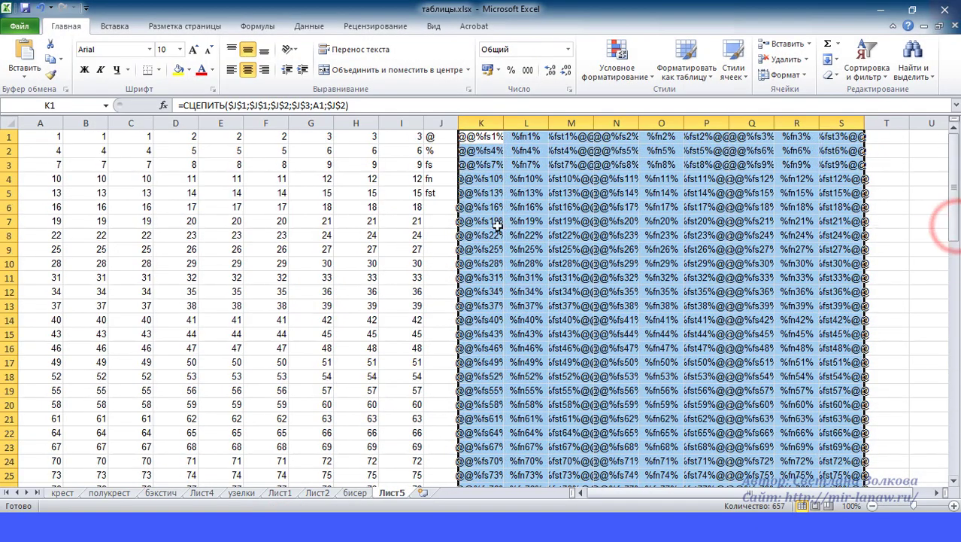
pyautogui.click(440, 221)
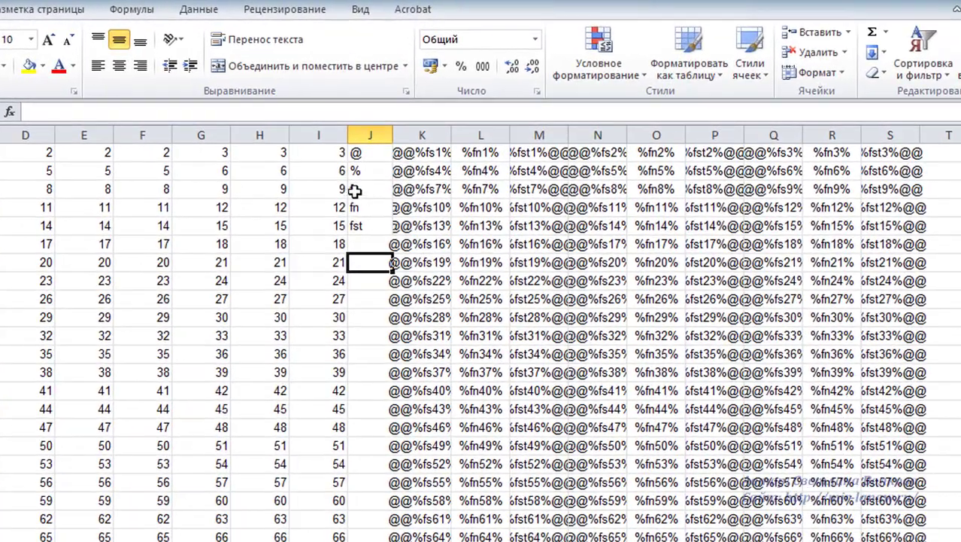
pyautogui.click(422, 168)
pyautogui.doubleClick(354, 189)
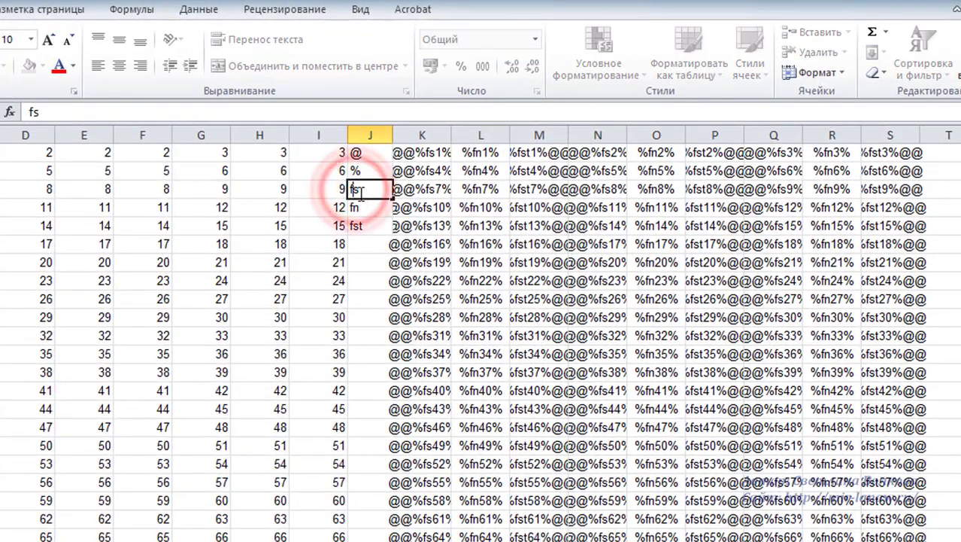
pyautogui.press('BackSpace')
pyautogui.write('l')
pyautogui.click(356, 211)
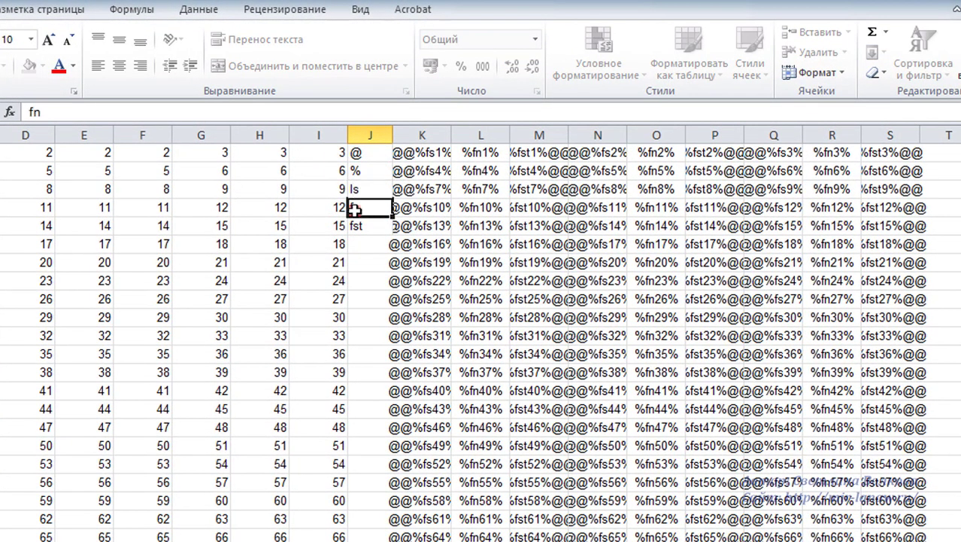
# - Change the token prefixes in cells J4 and J5 to ln and lst
pyautogui.doubleClick(355, 208)
pyautogui.press('BackSpace')
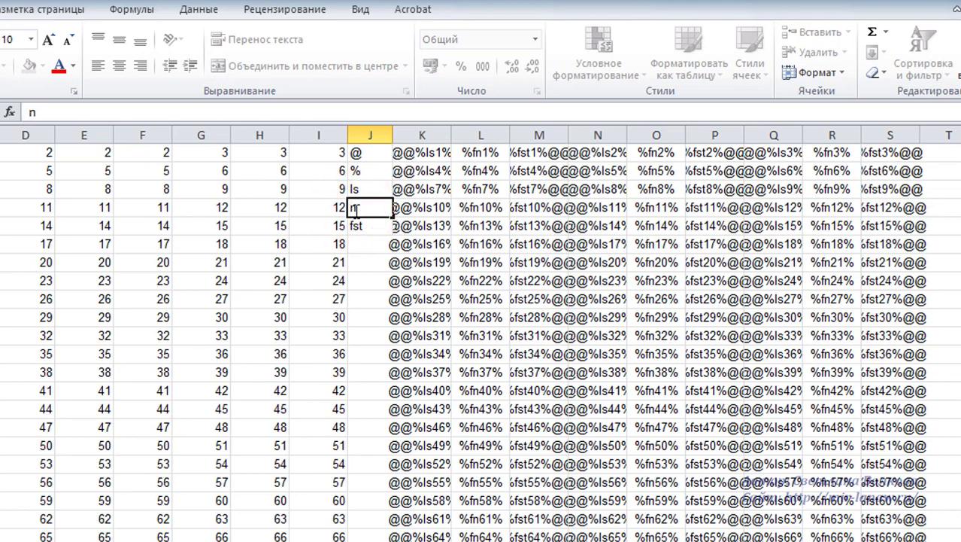
pyautogui.write('l')
pyautogui.click(350, 225)
pyautogui.doubleClick(350, 226)
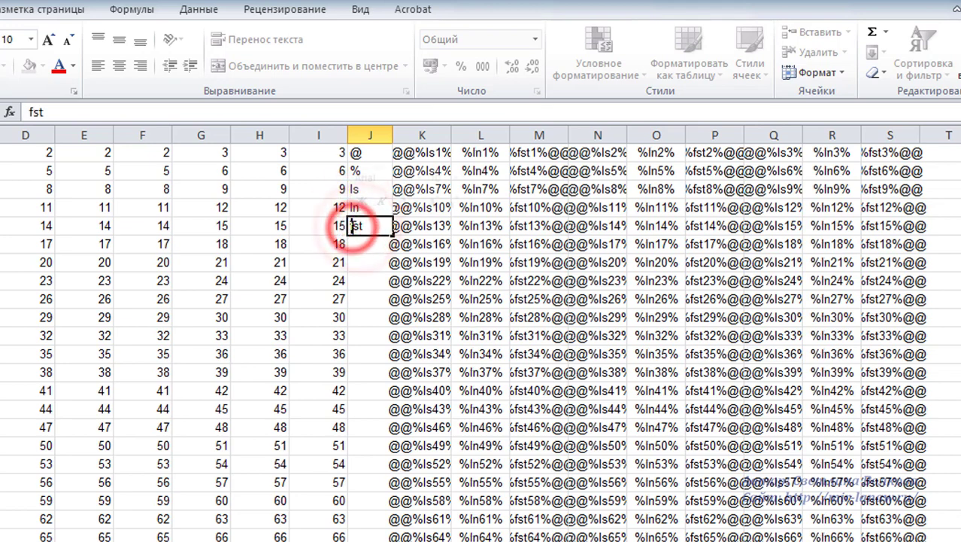
pyautogui.press('BackSpace')
pyautogui.write('l')
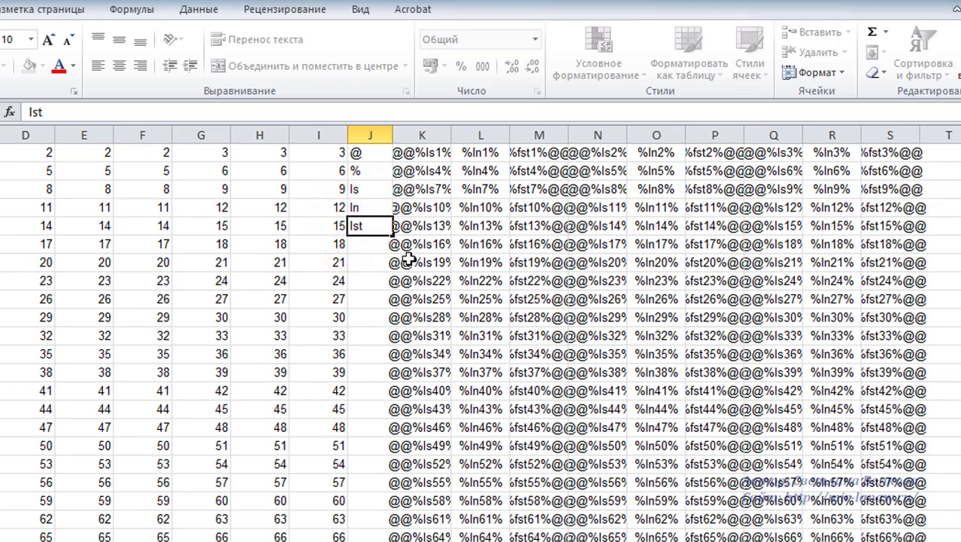
pyautogui.click(373, 373)
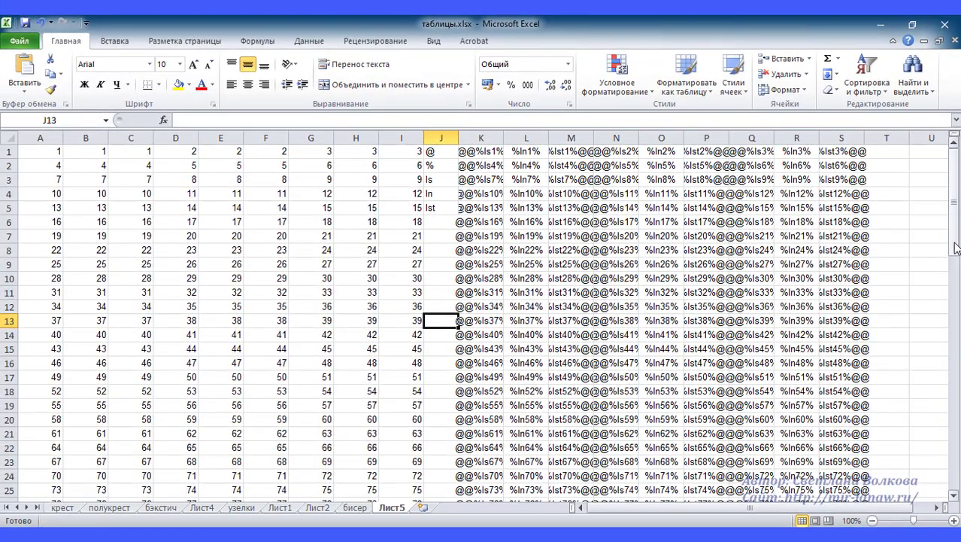
pyautogui.click(953, 241)
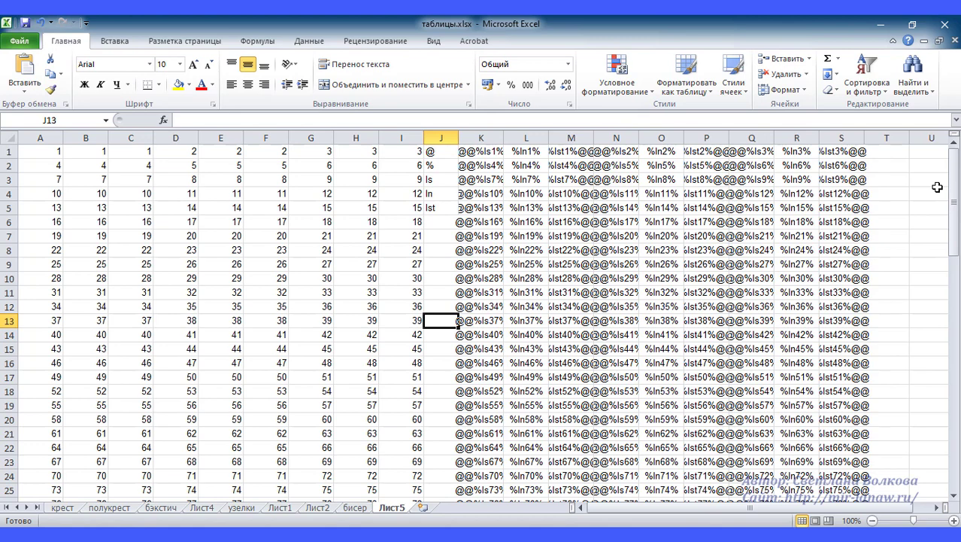
# - Switch to the XSPro palette editor and examine how colours are named in the Mill Hill Beads and Millhill master palettes
pyautogui.hotkey('alt', 'Tab')
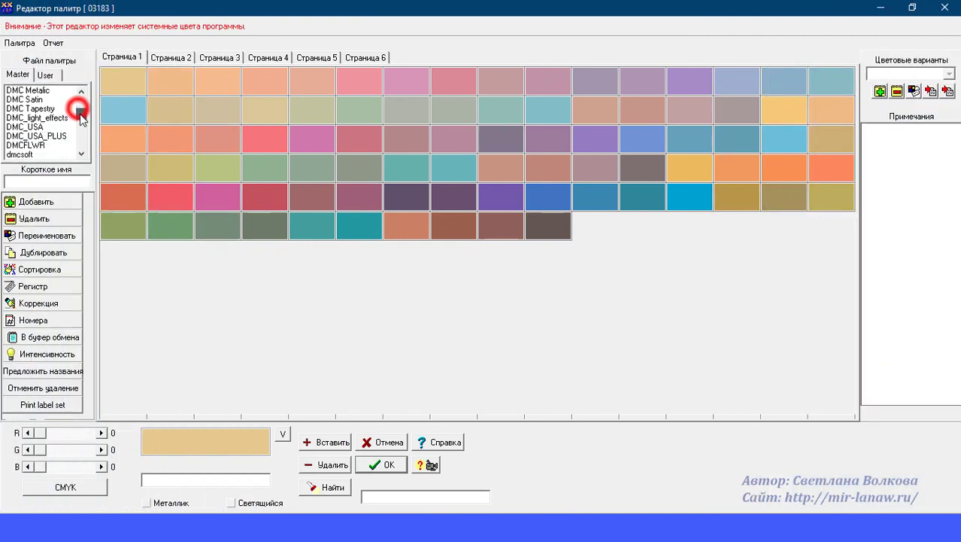
pyautogui.moveTo(79, 106); pyautogui.dragTo(80, 129)
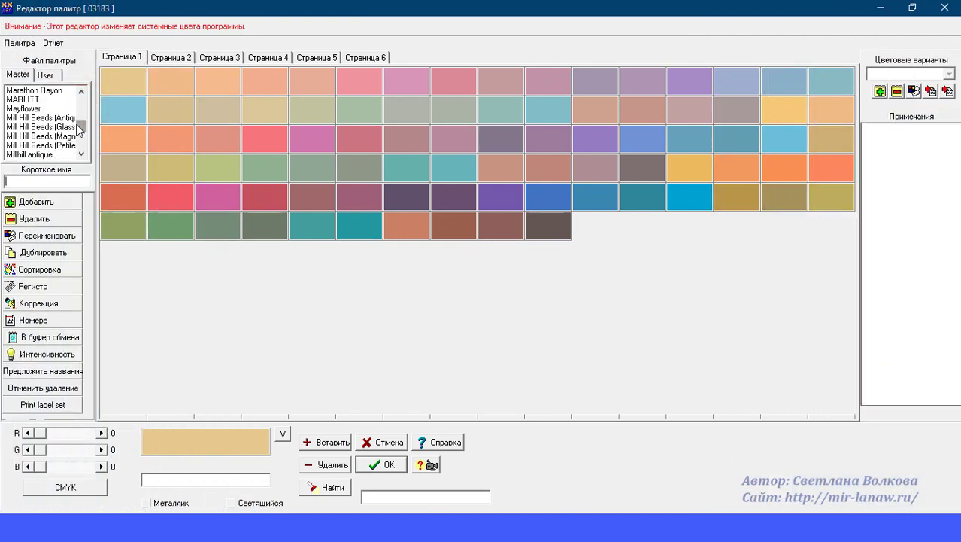
pyautogui.click(31, 117)
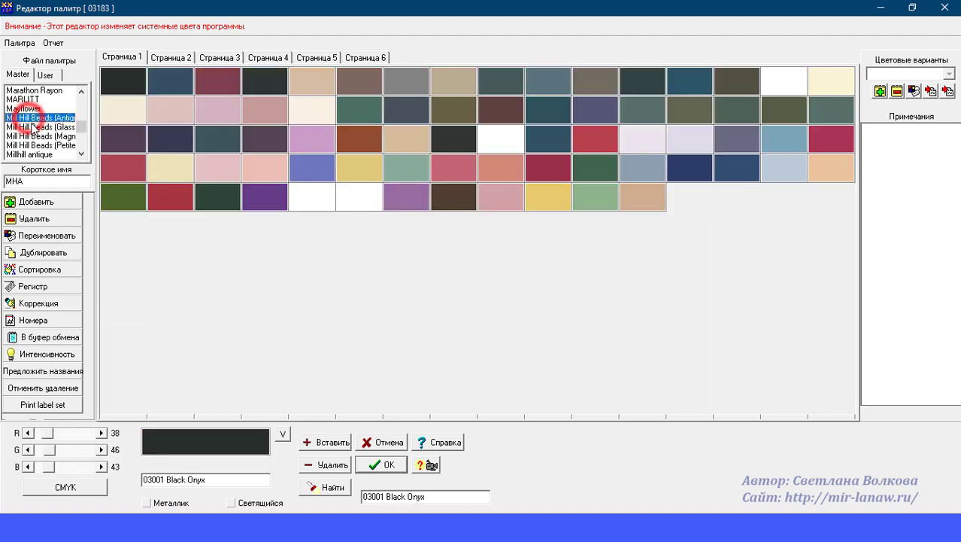
pyautogui.click(30, 127)
pyautogui.click(34, 135)
pyautogui.scroll(-1, 30, 143)
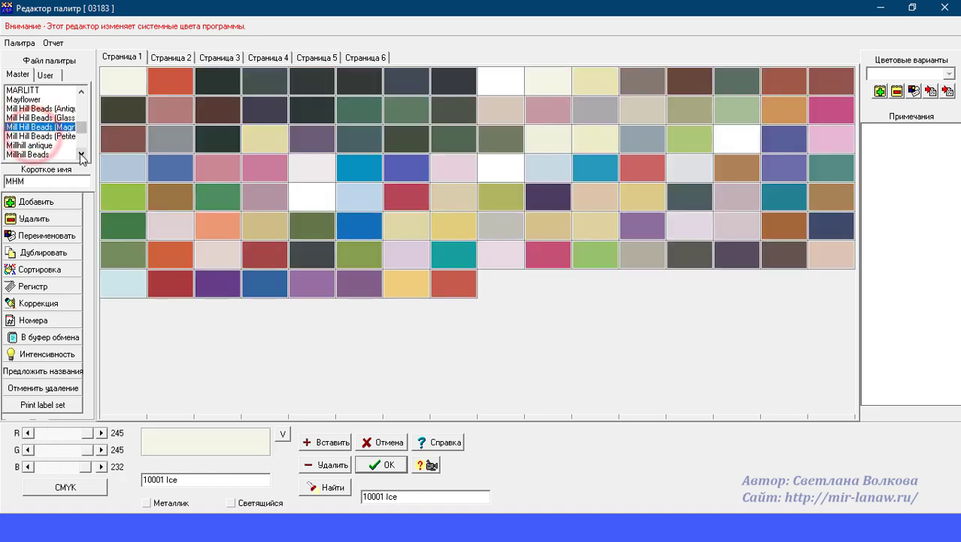
pyautogui.click(20, 146)
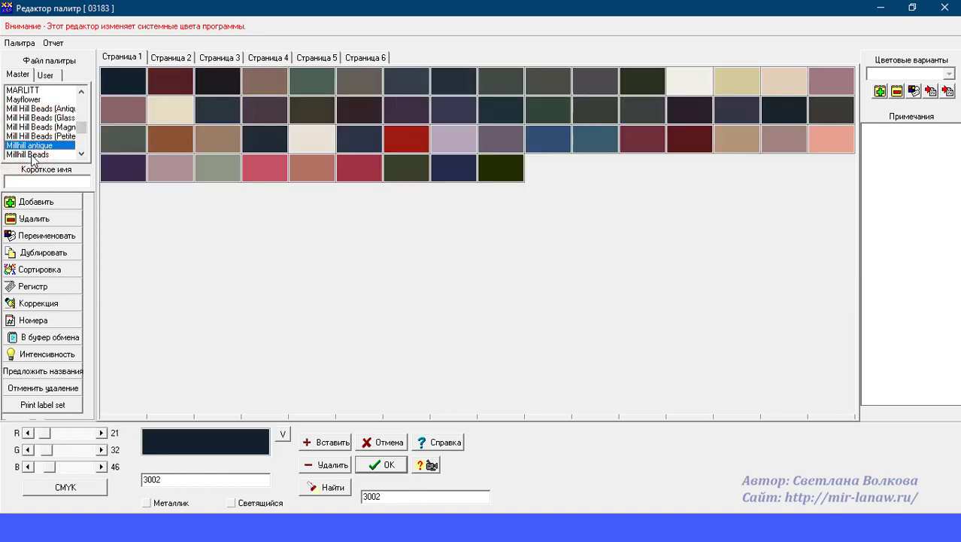
pyautogui.click(32, 154)
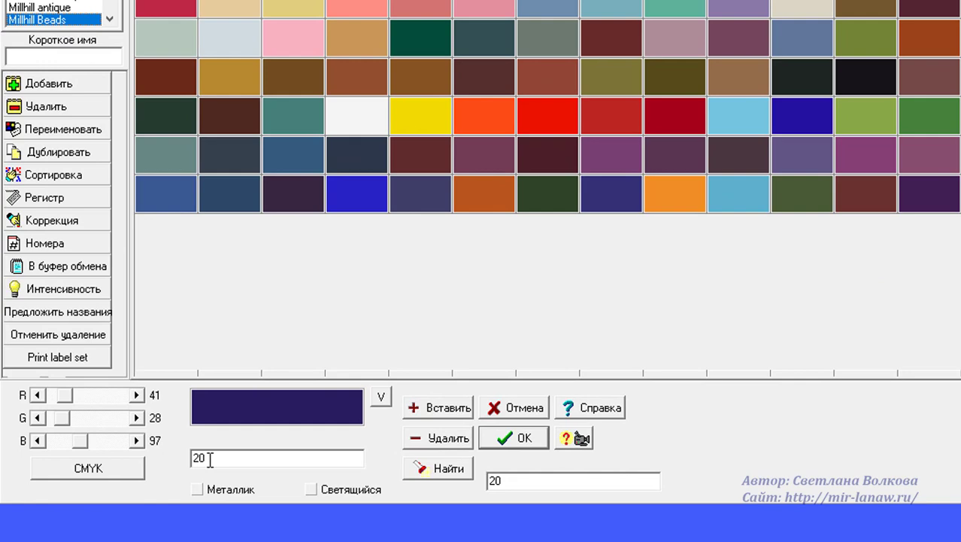
pyautogui.click(54, 7)
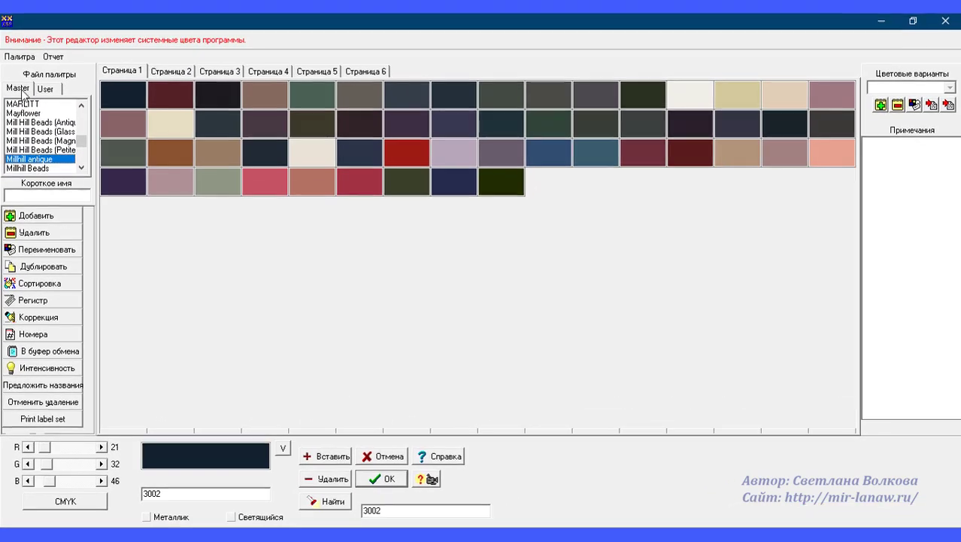
pyautogui.click(89, 0)
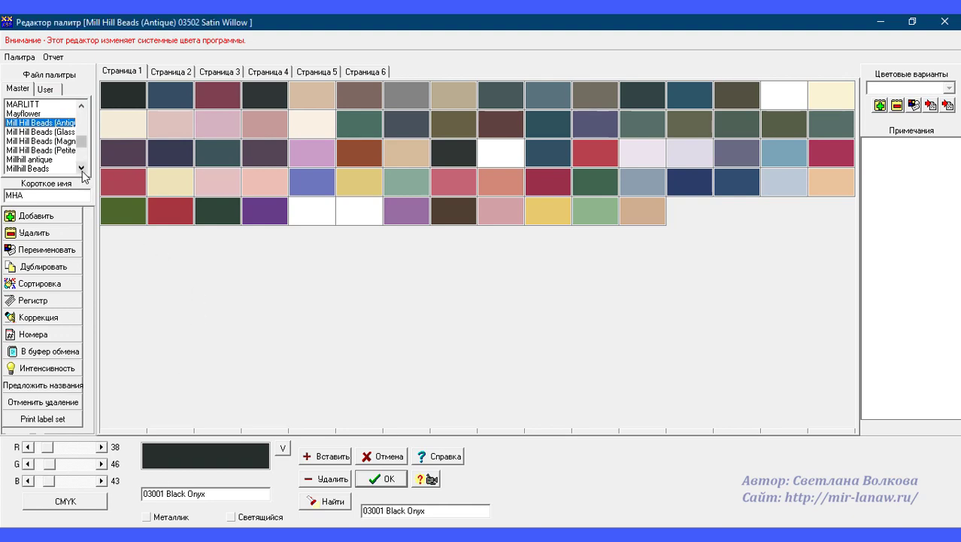
# - Inspect the colour names and notes of the Miyuki Delica Beads, Preciosa Rocailles and Preciosa Solgel Chalk palettes
pyautogui.moveTo(83, 143); pyautogui.dragTo(83, 146)
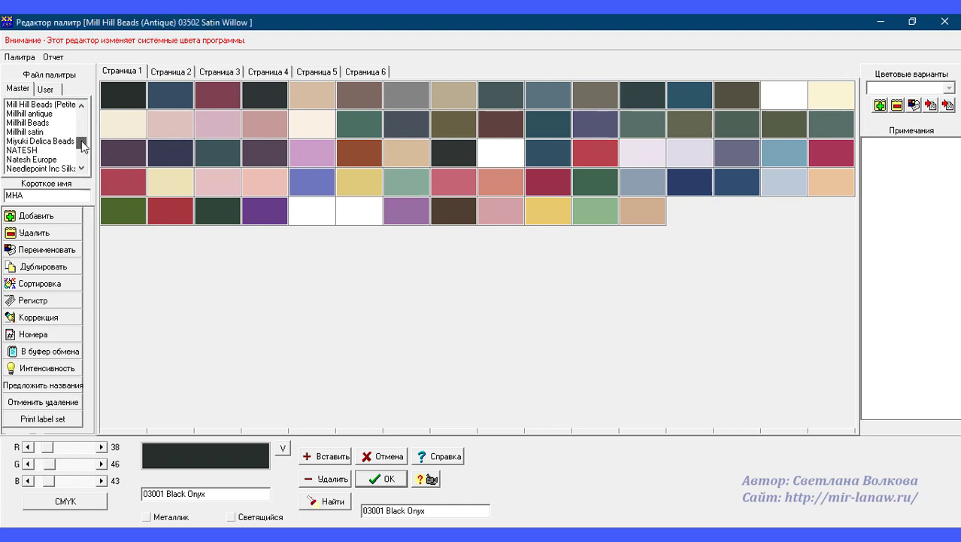
pyautogui.click(54, 141)
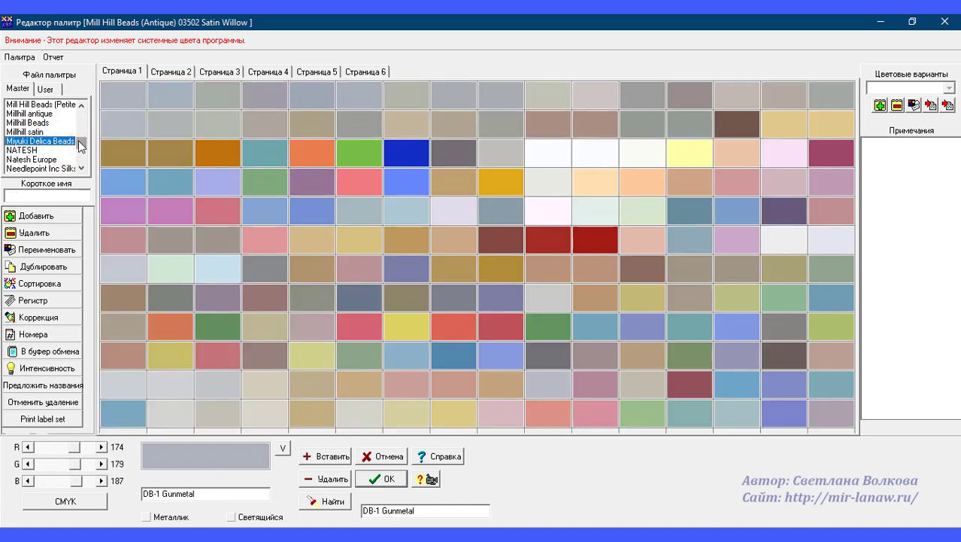
pyautogui.click(83, 149)
pyautogui.scroll(-5, 82, 150)
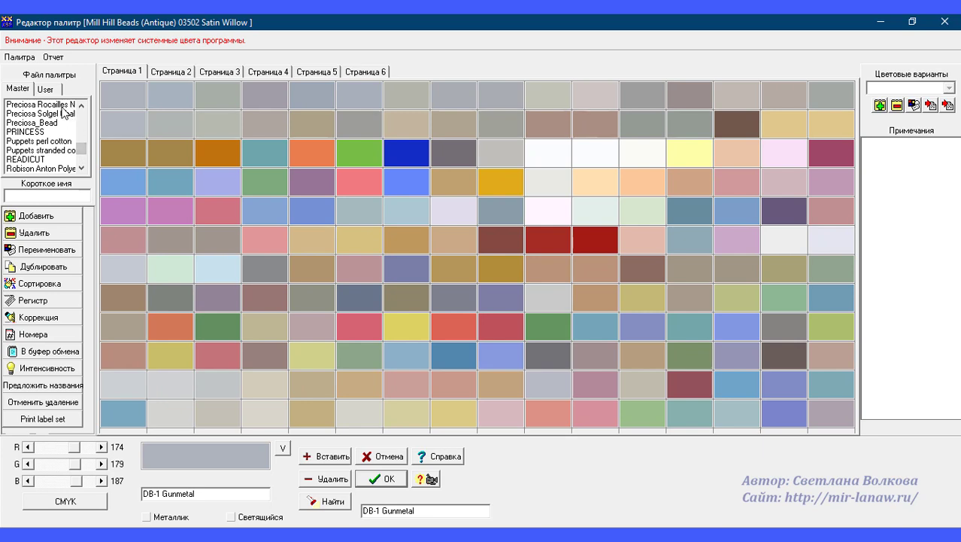
pyautogui.click(58, 106)
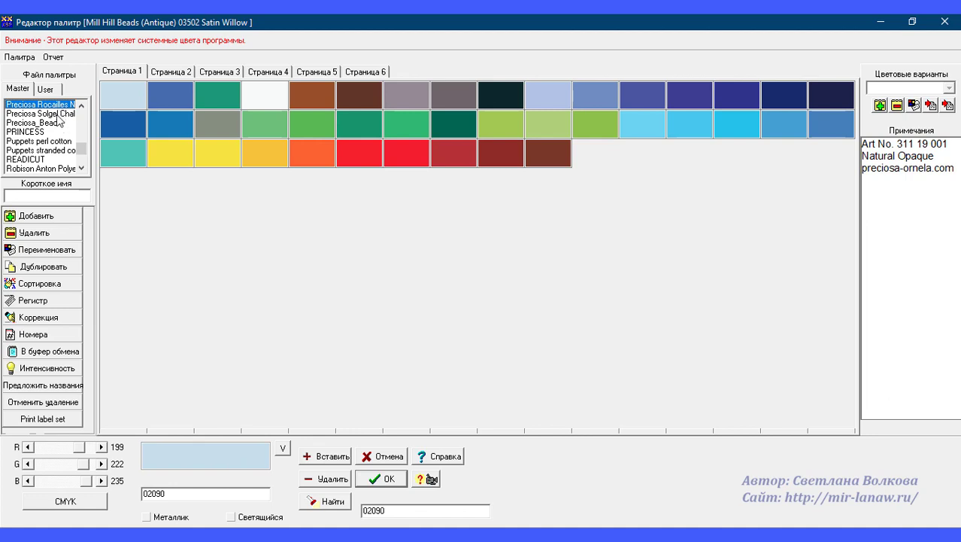
pyautogui.click(58, 113)
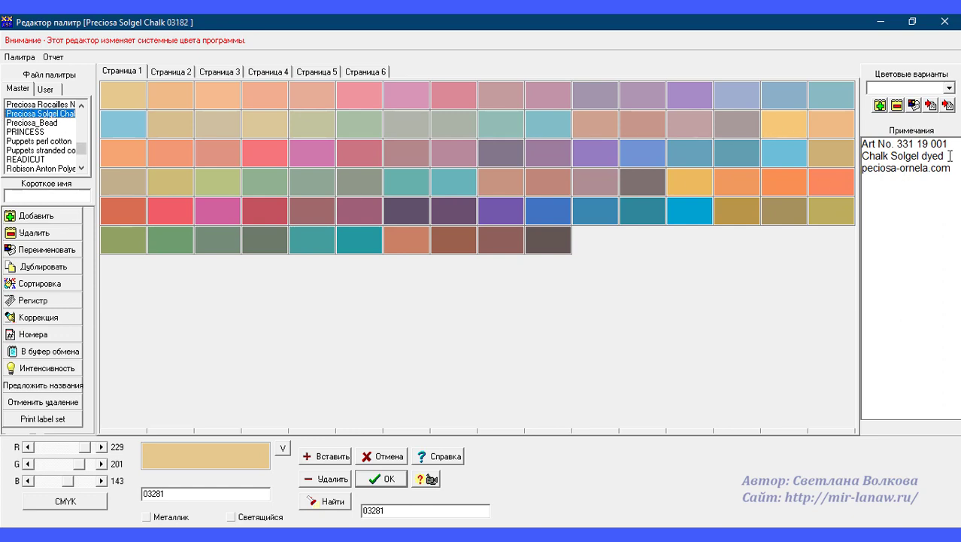
# - Switch to the blank Word document бимер.docx and check its page margin settings
pyautogui.click(317, 483)
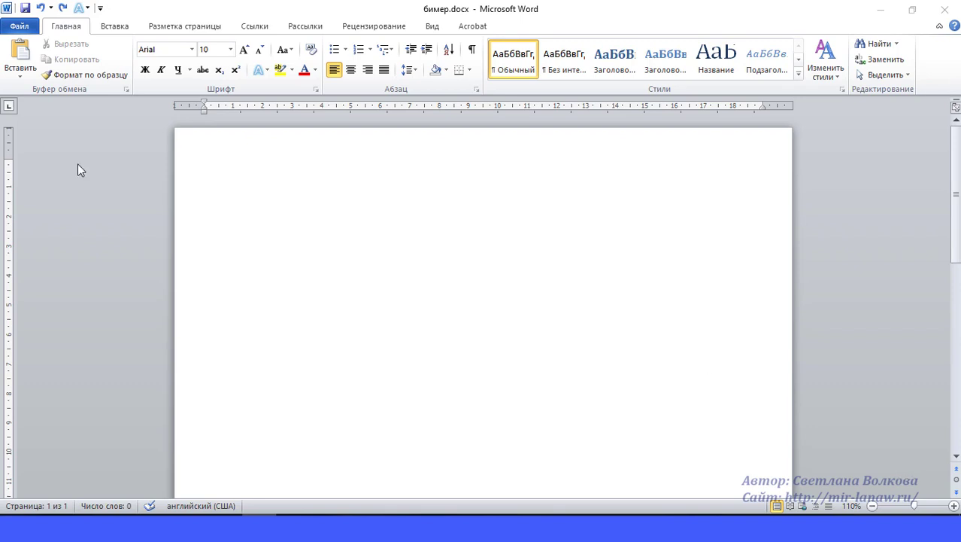
pyautogui.click(202, 27)
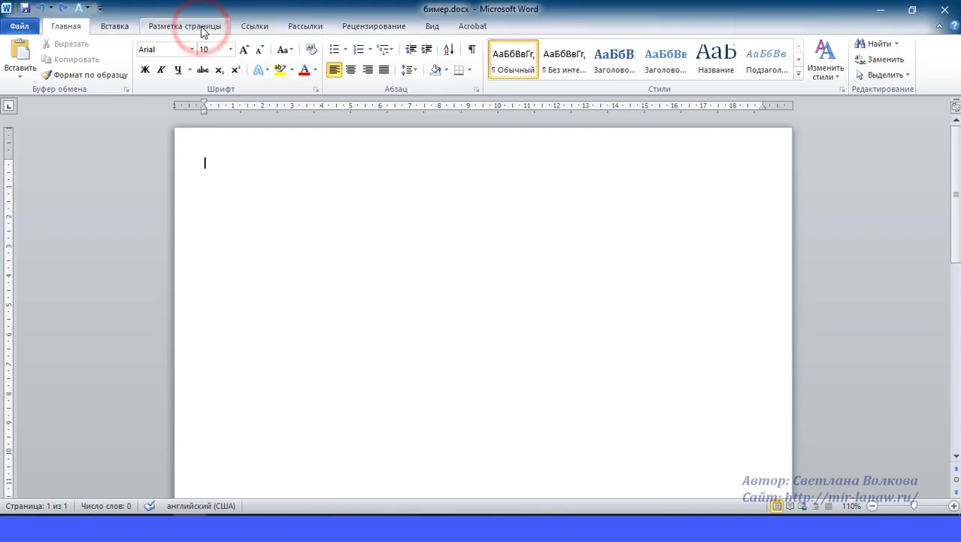
pyautogui.click(202, 27)
pyautogui.click(74, 72)
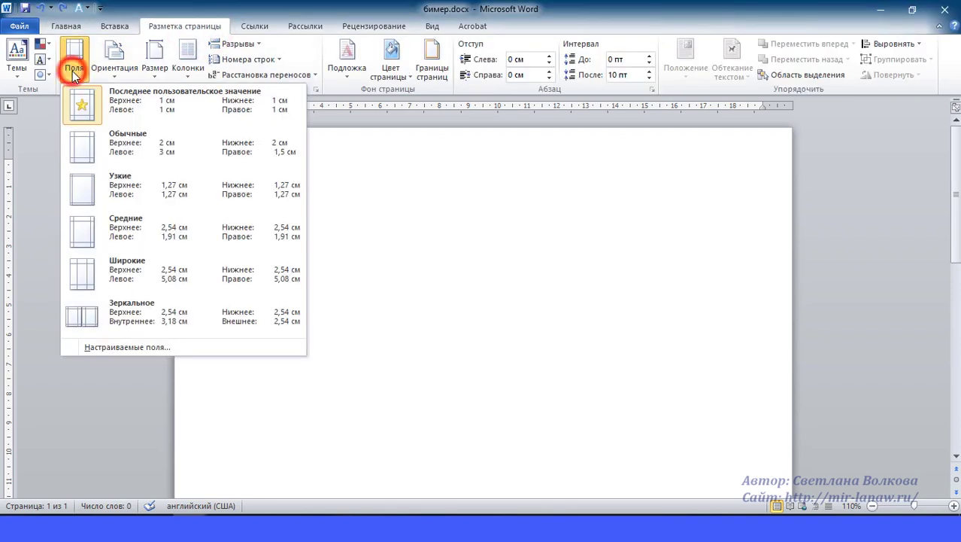
pyautogui.click(20, 171)
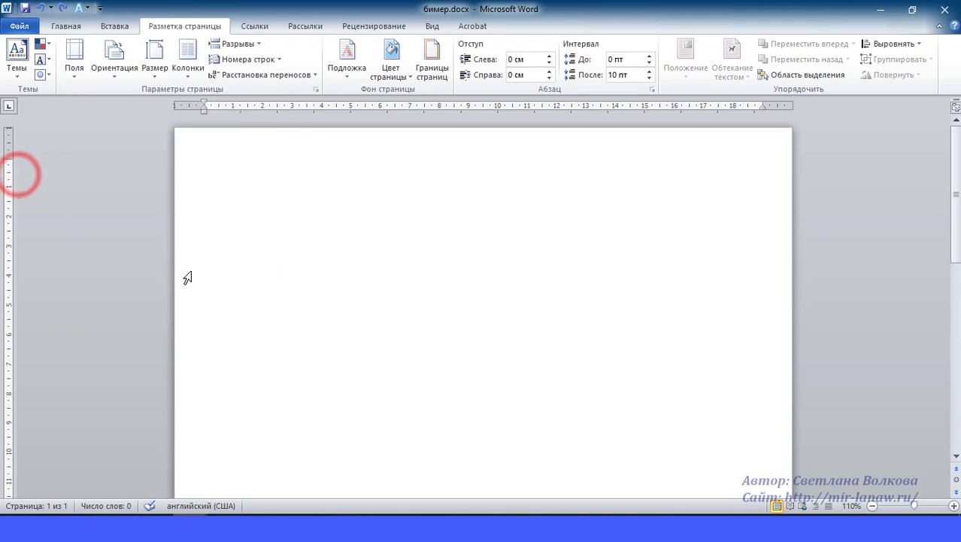
# - Insert a table with 9 columns and 75 rows, with column widths fitted to the contents
pyautogui.click(115, 25)
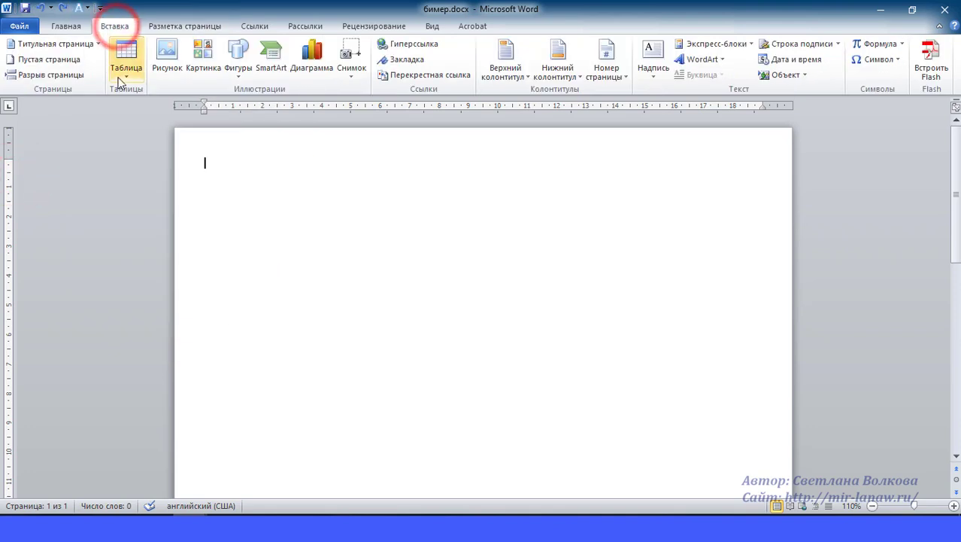
pyautogui.click(122, 74)
pyautogui.click(157, 211)
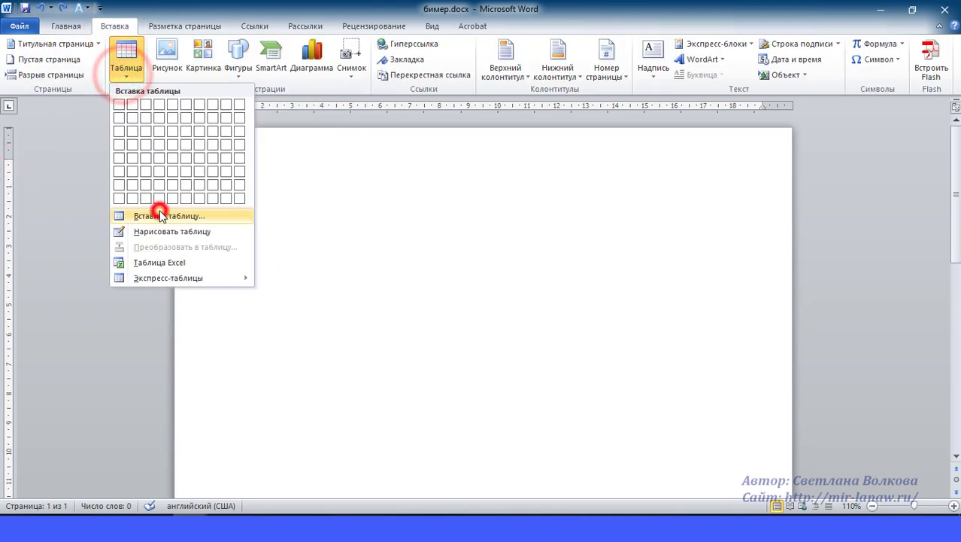
pyautogui.write('9')
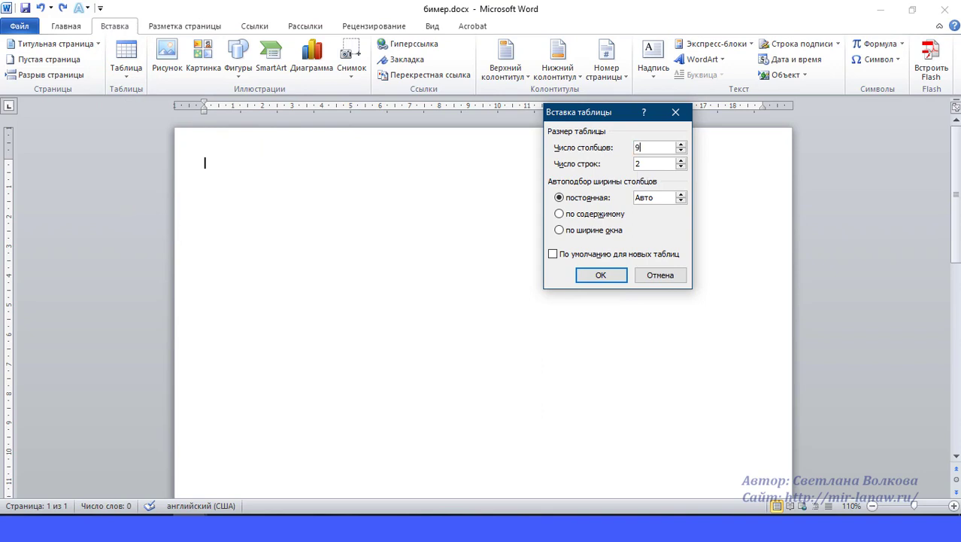
pyautogui.click(643, 163)
pyautogui.write('75')
pyautogui.click(560, 215)
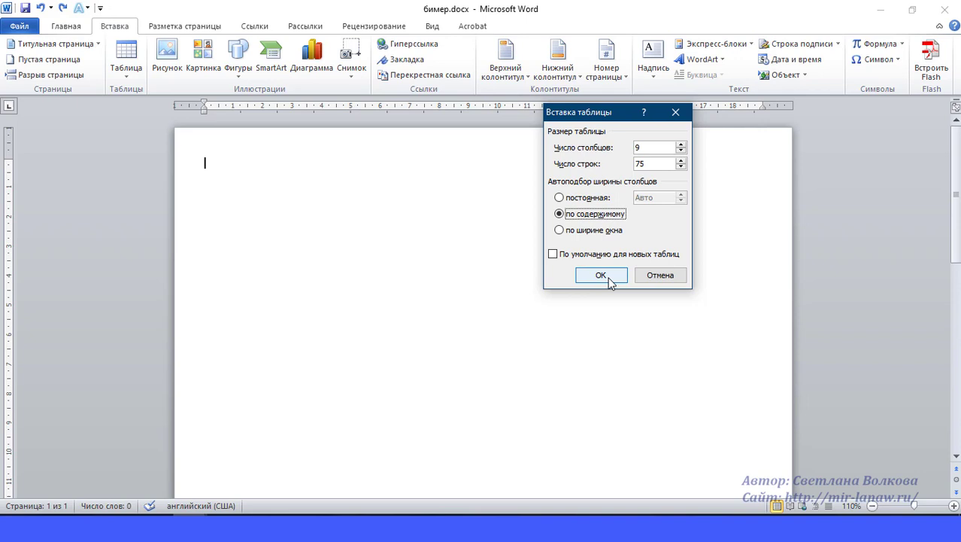
pyautogui.click(609, 277)
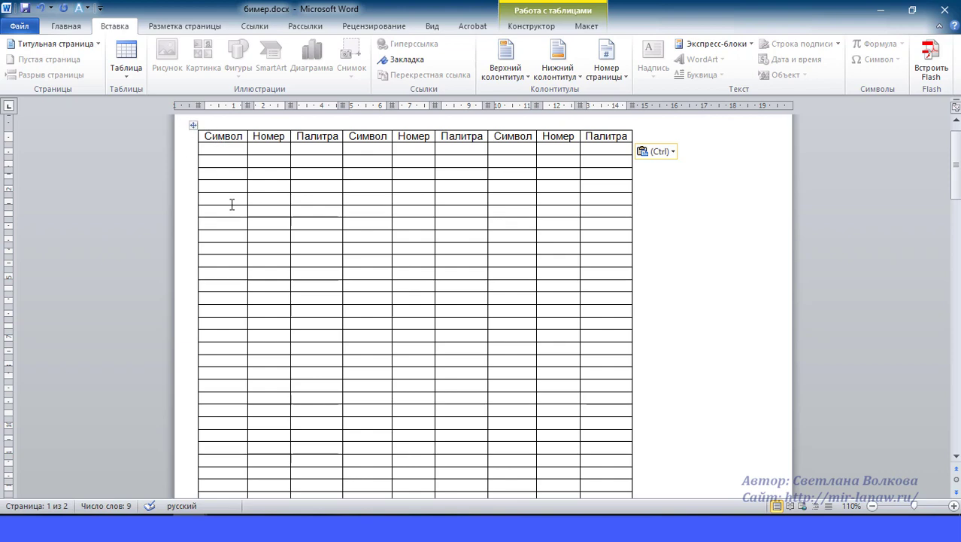
# - Set the default left and right cell margins of the whole table to 0,1 cm
pyautogui.rightClick(195, 124)
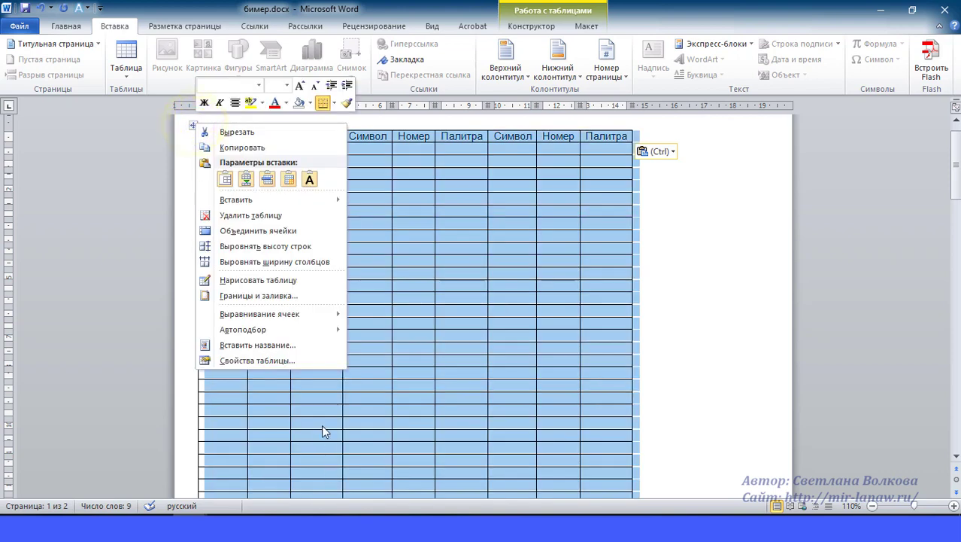
pyautogui.click(283, 360)
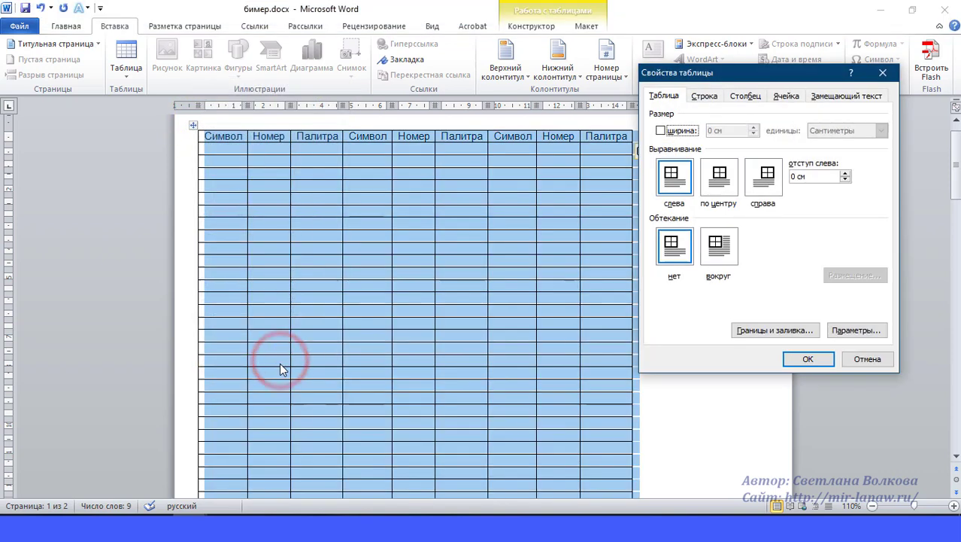
pyautogui.click(855, 329)
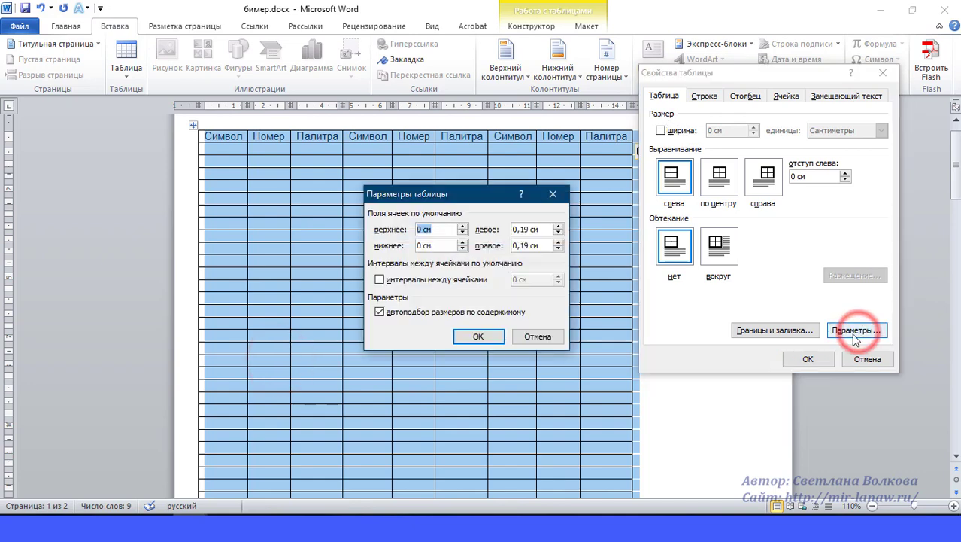
pyautogui.click(559, 233)
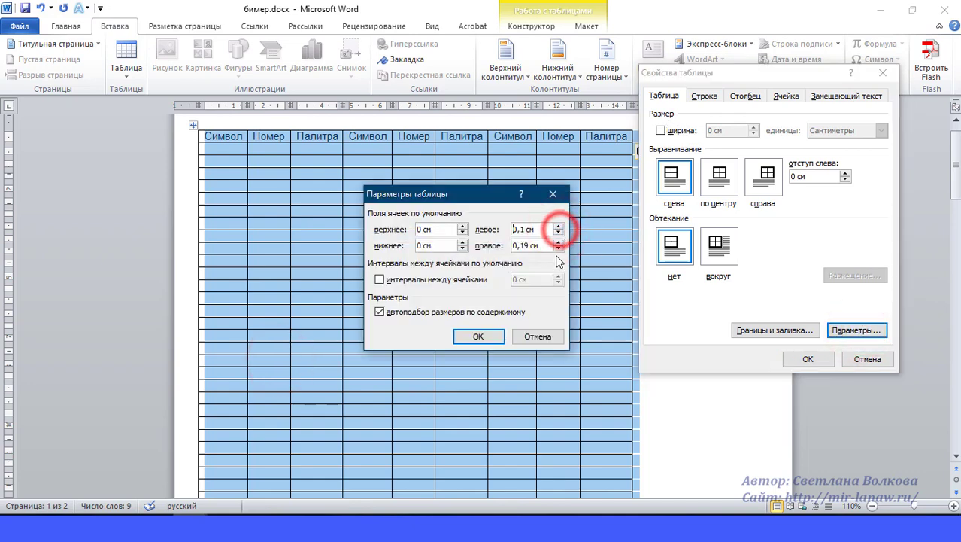
pyautogui.click(559, 249)
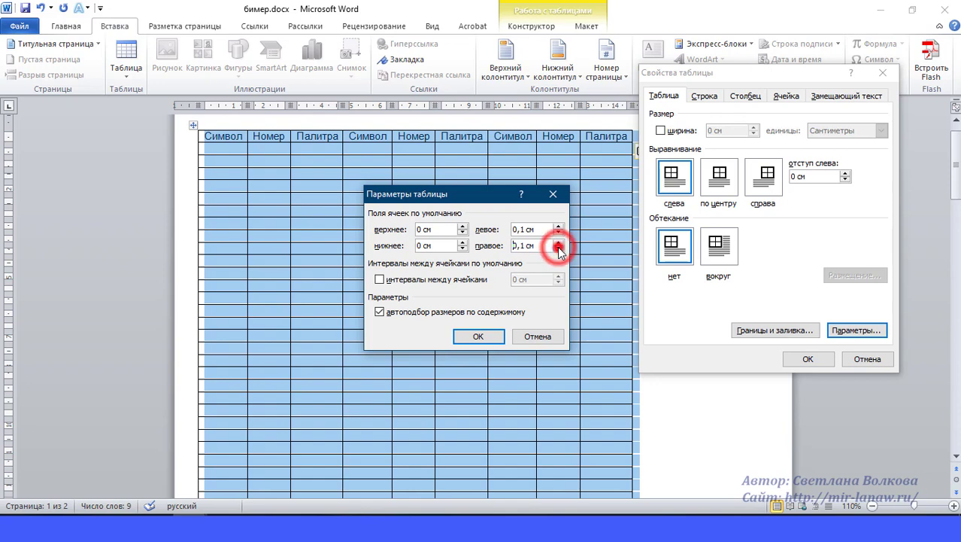
pyautogui.click(474, 337)
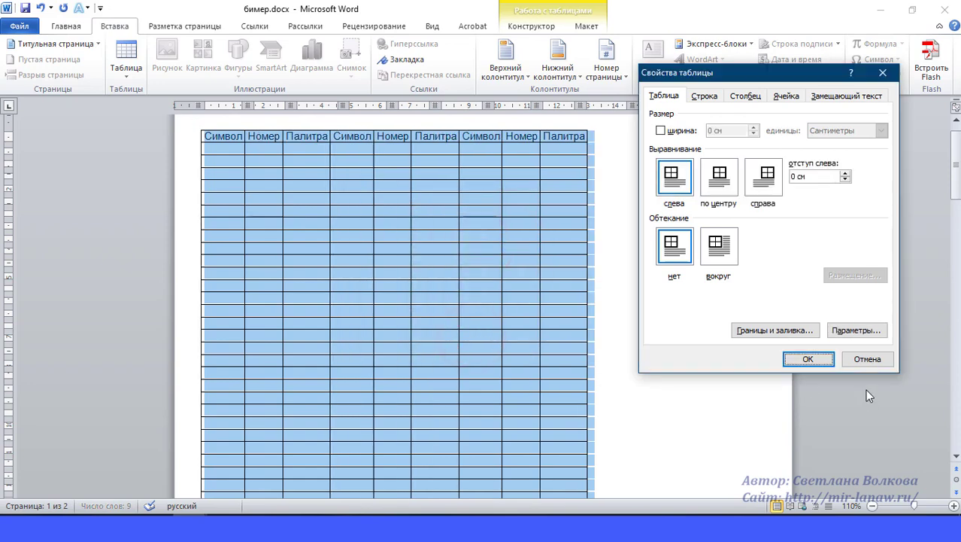
pyautogui.click(806, 362)
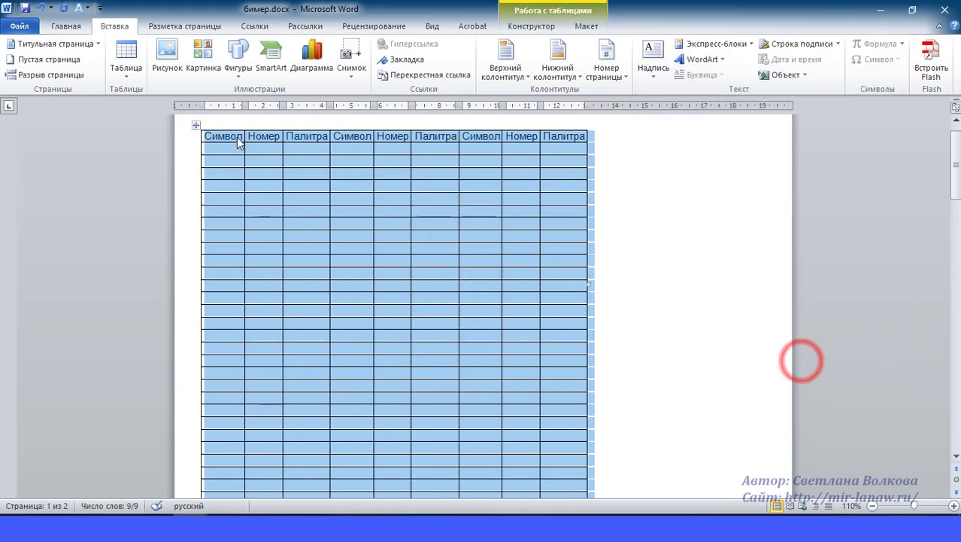
# - Enter the sample value 999999 in all three Номер cells of the first row below the headers
pyautogui.click(299, 163)
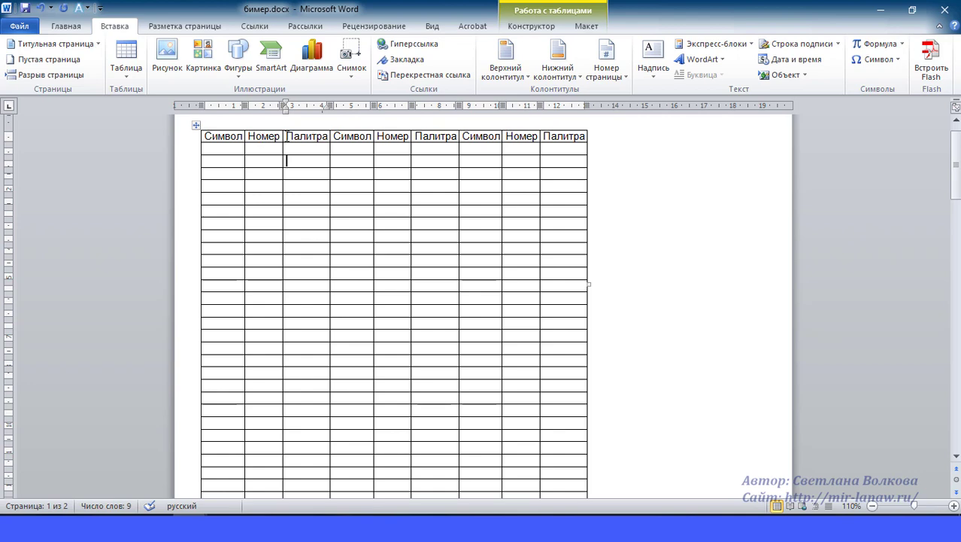
pyautogui.click(251, 148)
pyautogui.write('999')
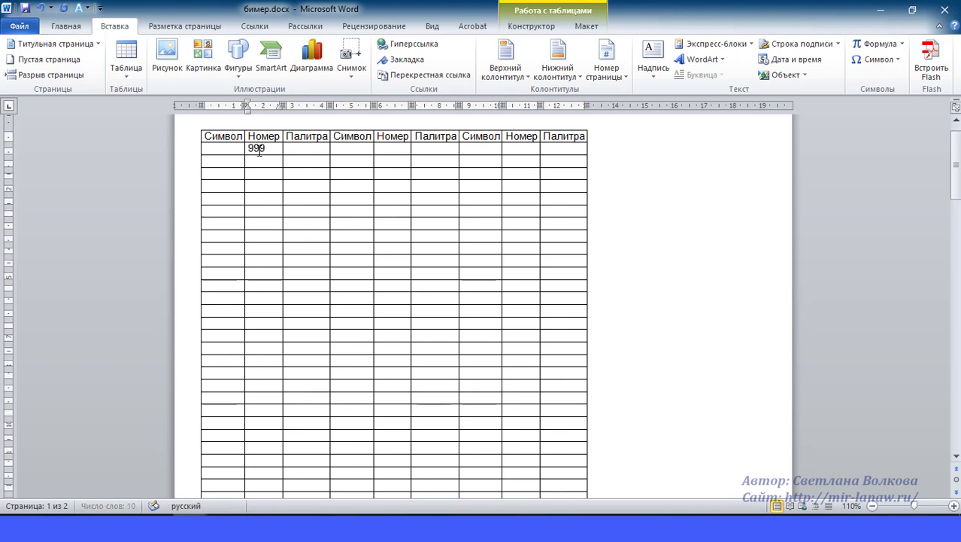
pyautogui.write('999')
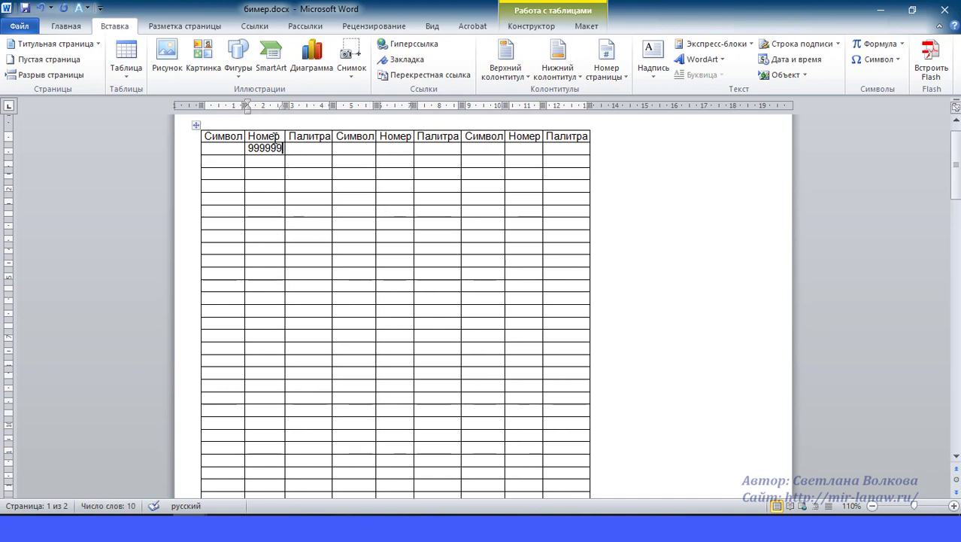
pyautogui.click(249, 148)
pyautogui.doubleClick(249, 149)
pyautogui.hotkey('ctrl', 'c')
pyautogui.click(384, 147)
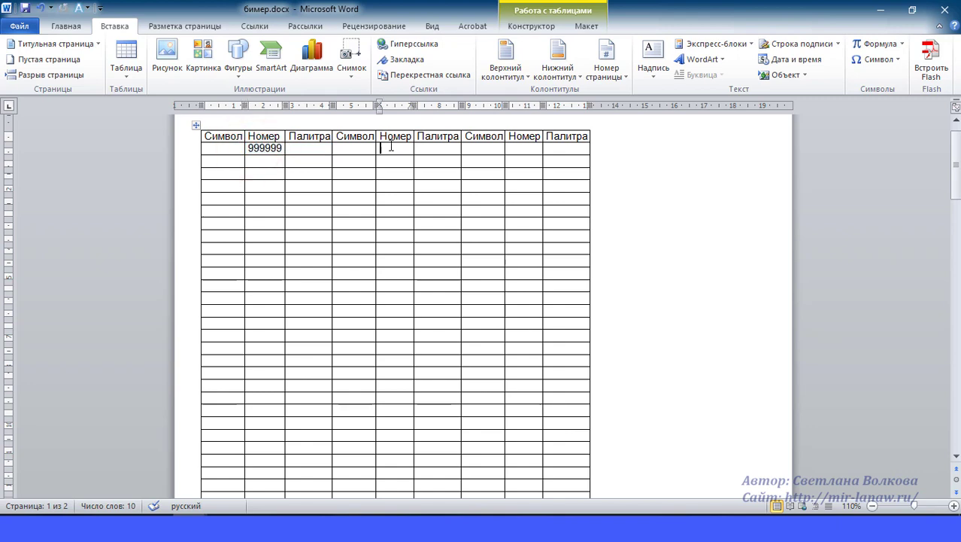
pyautogui.hotkey('ctrl', 'v')
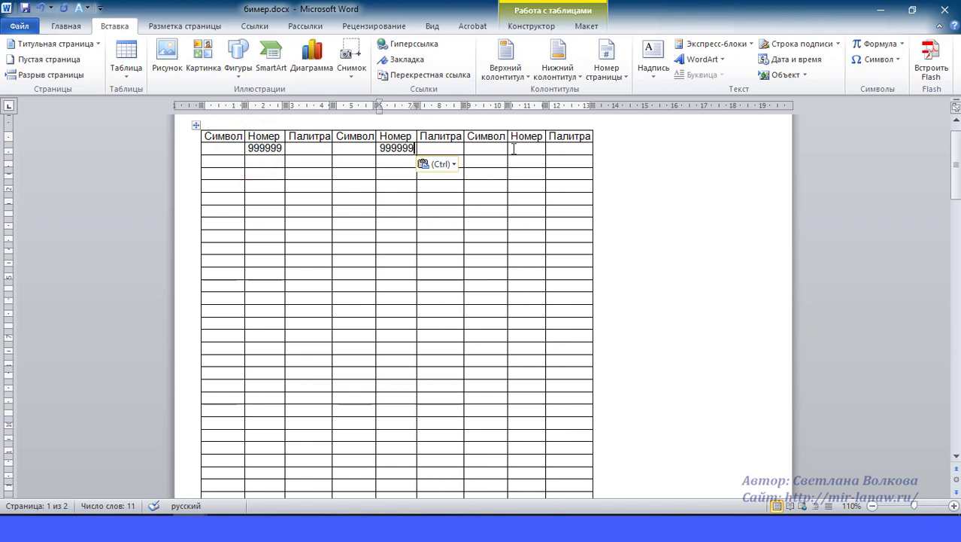
pyautogui.click(513, 148)
pyautogui.hotkey('ctrl', 'v')
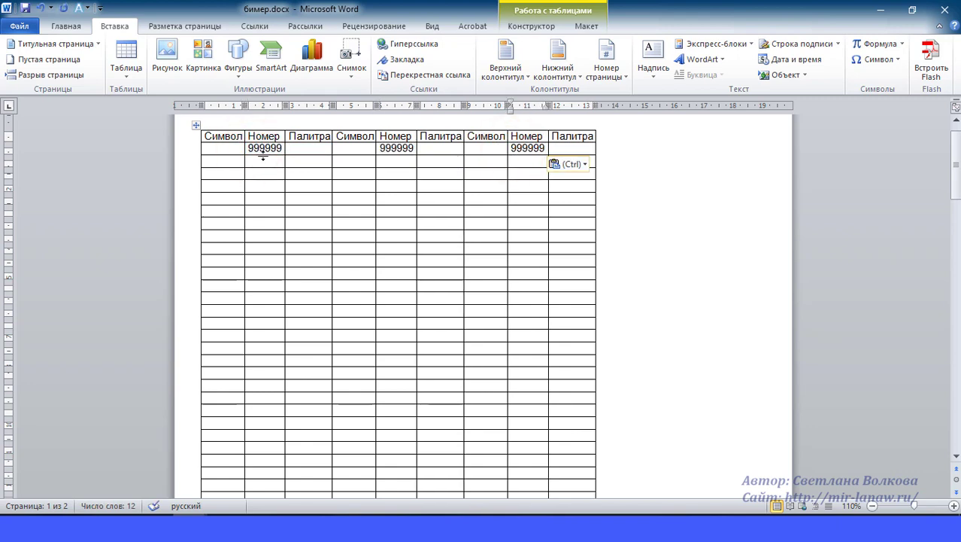
# - Switch to the XSPPlat Colours folder in File Explorer and copy the palette name from the file Preciosa Rocailles Natural Opaque.rng
pyautogui.click(299, 147)
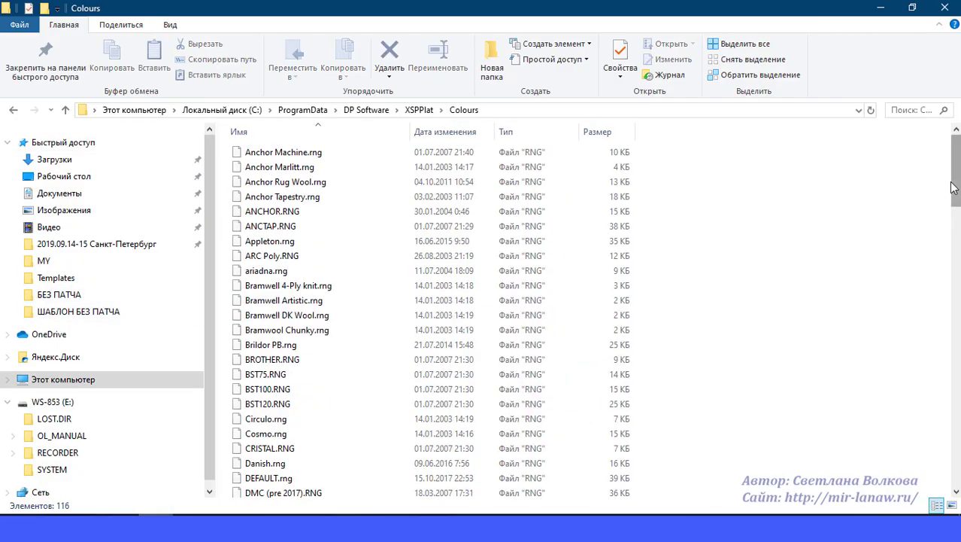
pyautogui.click(957, 189)
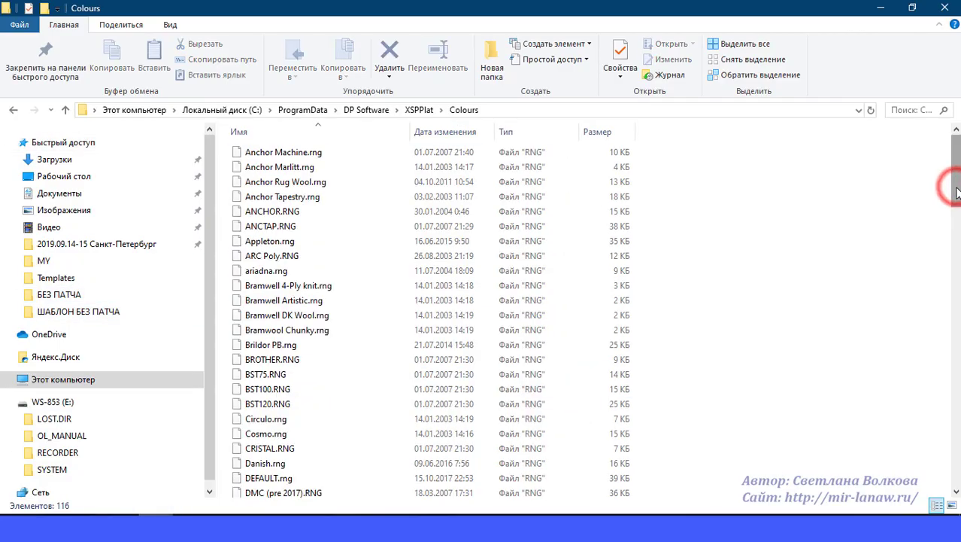
pyautogui.moveTo(956, 190); pyautogui.dragTo(958, 172)
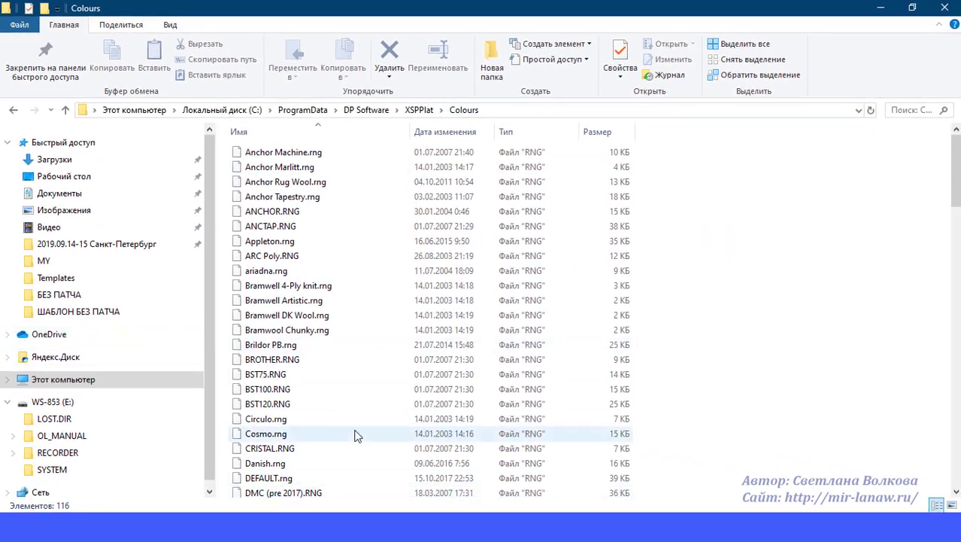
pyautogui.scroll(-20, 333, 415)
pyautogui.scroll(-13, 328, 408)
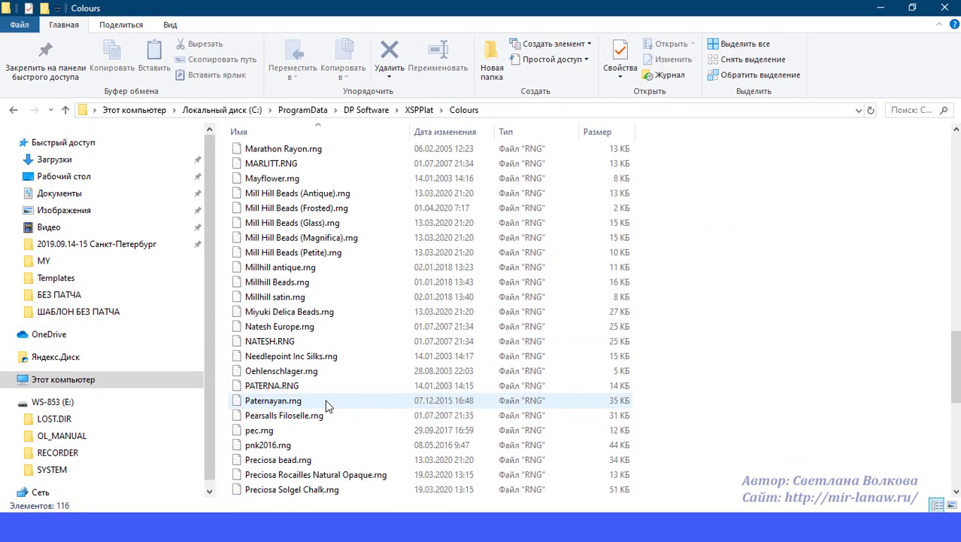
pyautogui.scroll(2, 327, 407)
pyautogui.scroll(3, 327, 406)
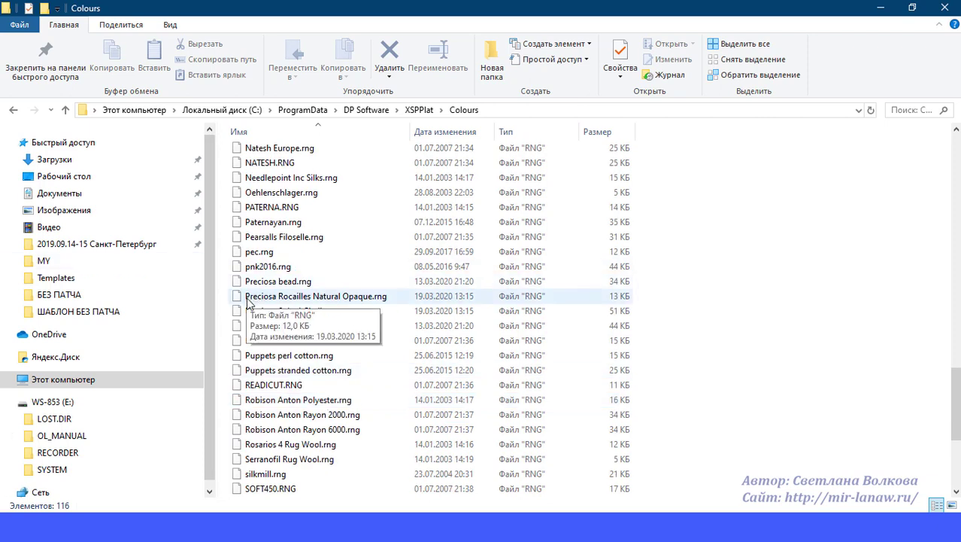
pyautogui.click(248, 300)
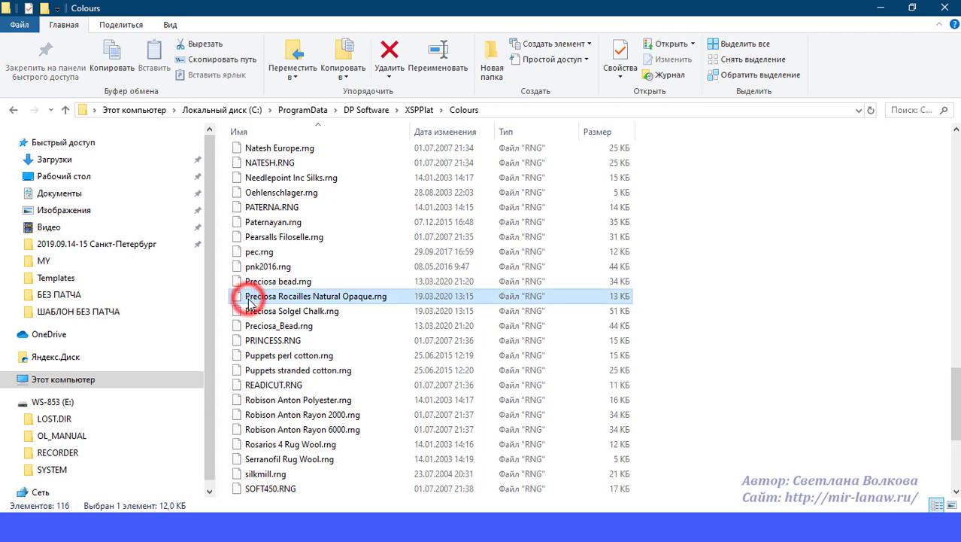
pyautogui.click(249, 300)
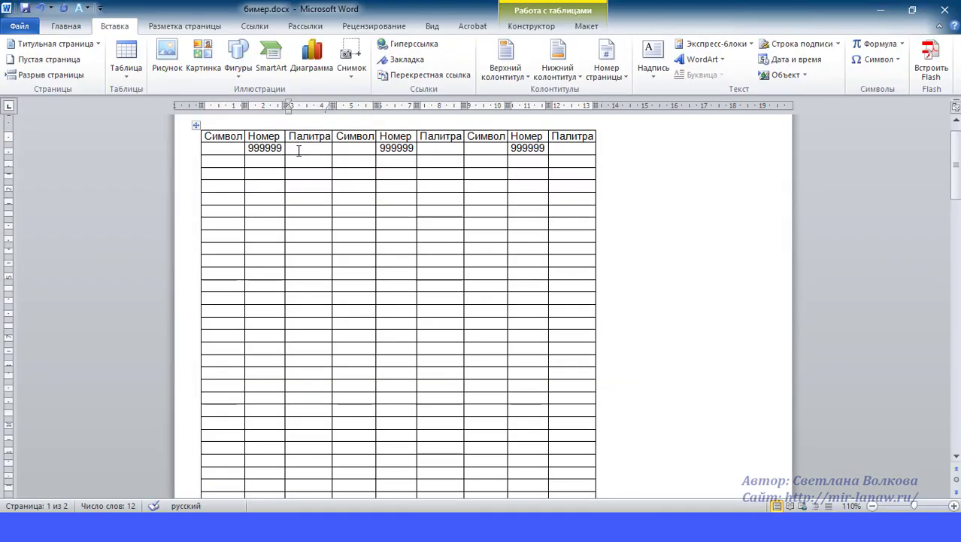
# - Back in the Word table, fill the three Палитра cells of the sample row with Preciosa Rocailles Natural Opaque
pyautogui.write('Preciosa Rocailles Natural Opaque')
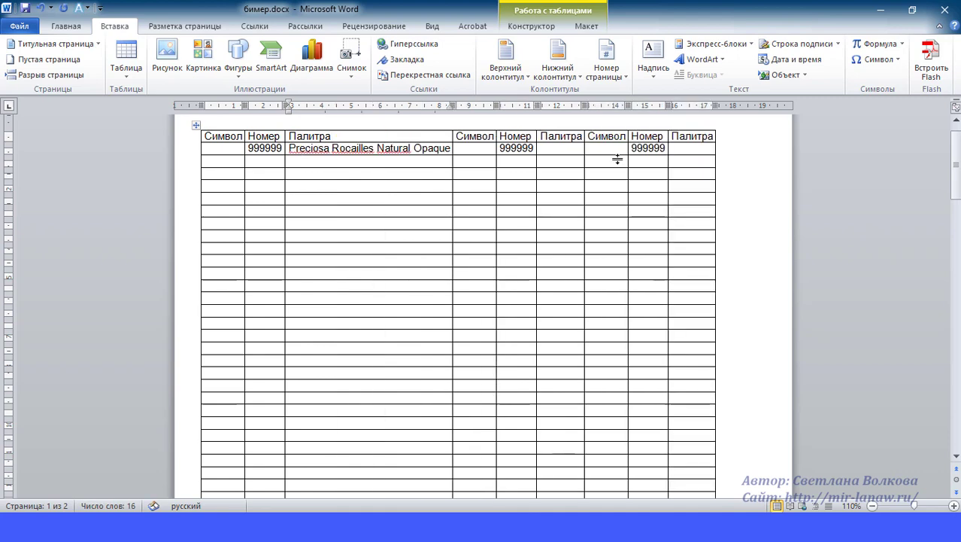
pyautogui.click(548, 148)
pyautogui.write('Preciosa Rocailles Natural Opaque')
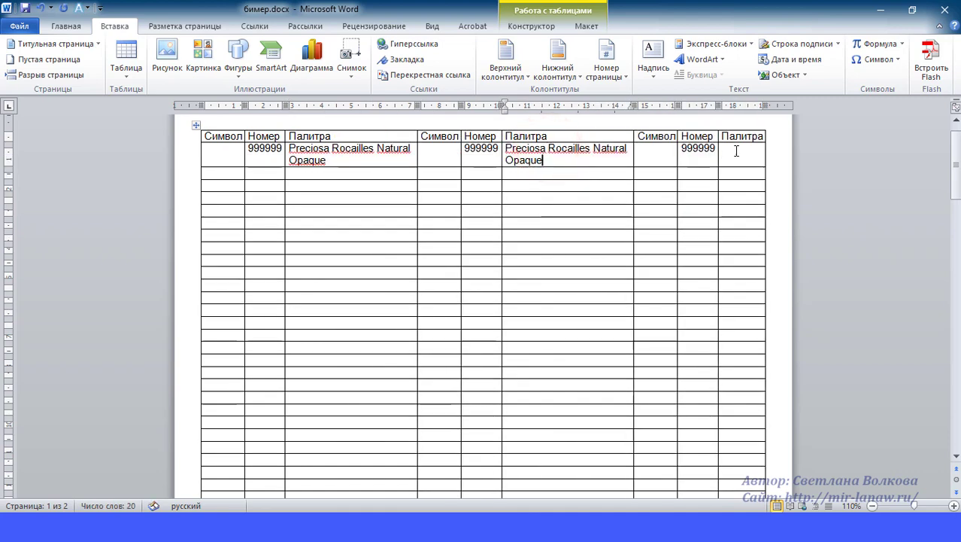
pyautogui.click(736, 151)
pyautogui.write('Preciosa Rocailles Natural Opaque')
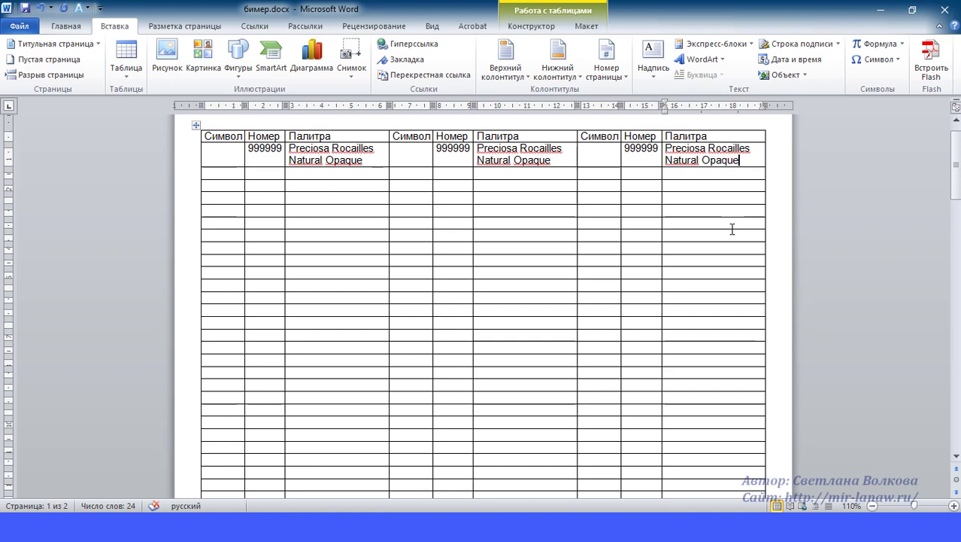
# - Autofit the whole table to the window width and fix its column widths
pyautogui.rightClick(195, 124)
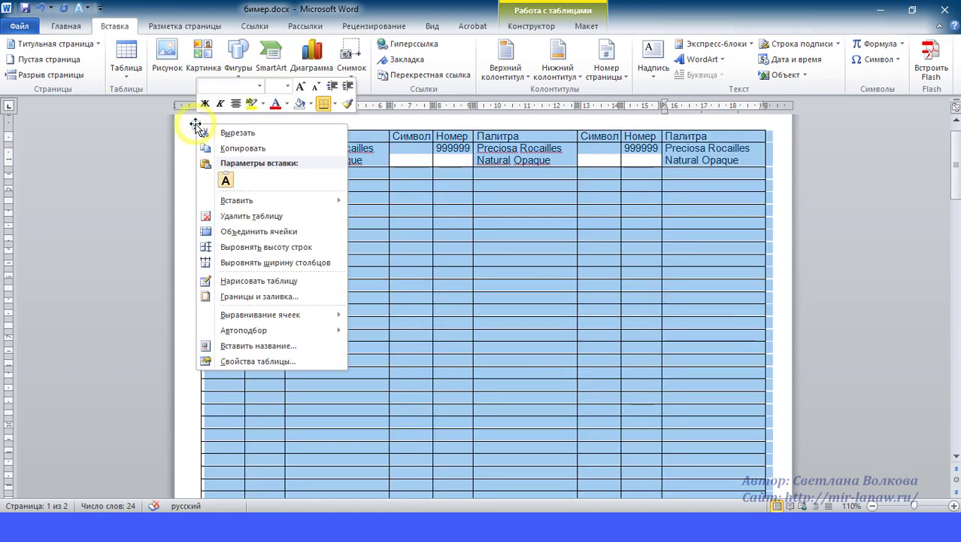
pyautogui.moveTo(304, 331)
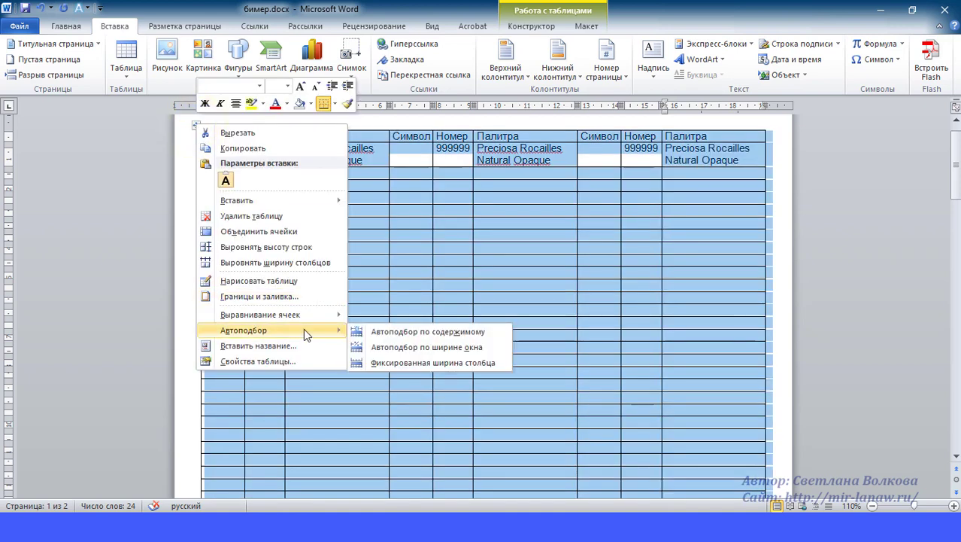
pyautogui.click(378, 348)
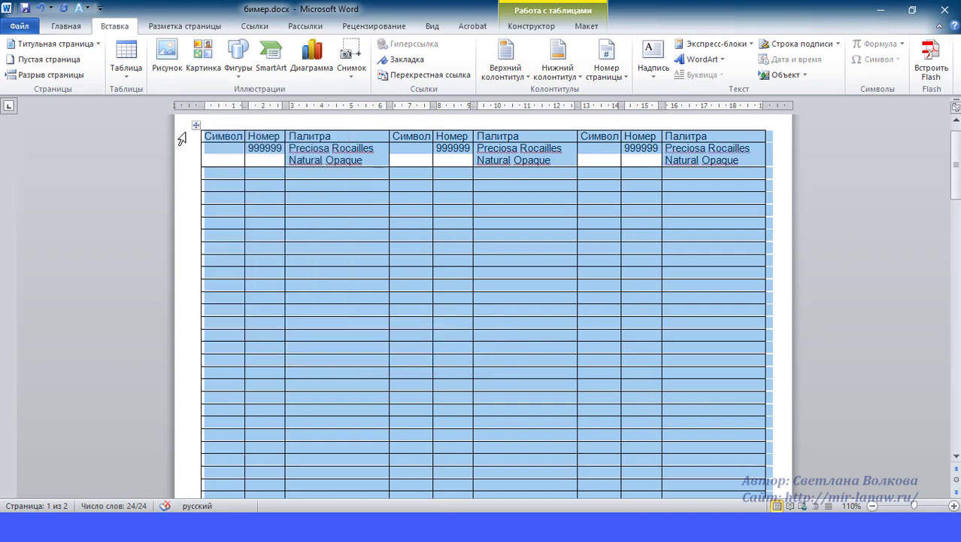
pyautogui.rightClick(196, 126)
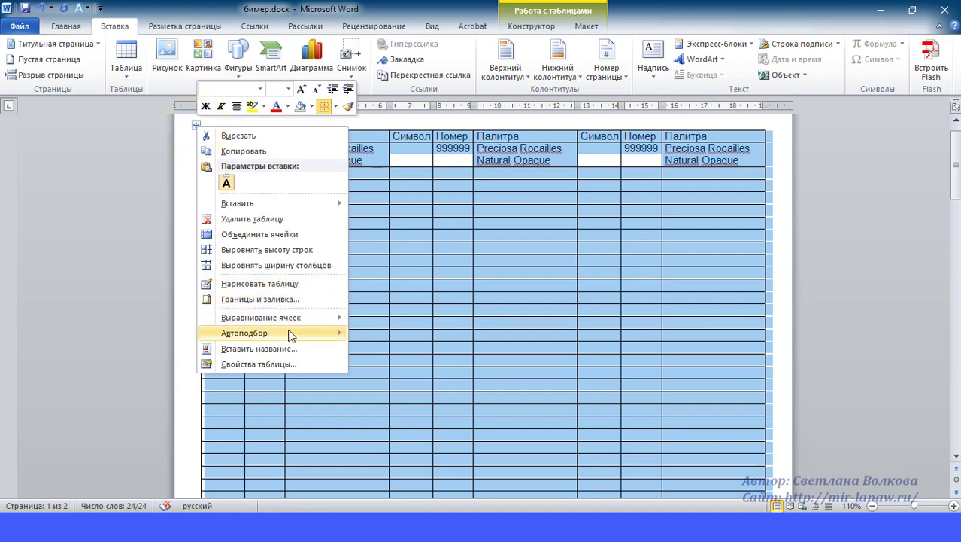
pyautogui.moveTo(292, 333)
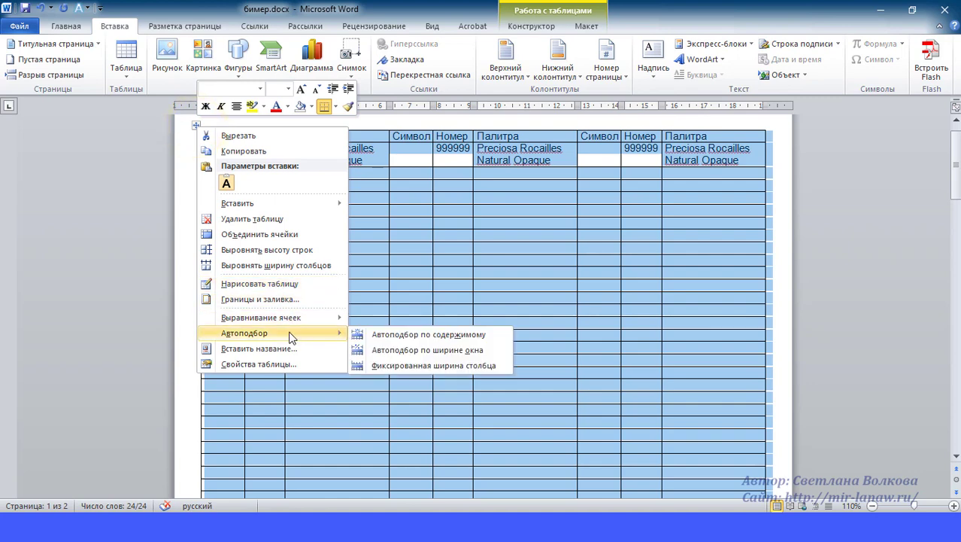
pyautogui.click(443, 366)
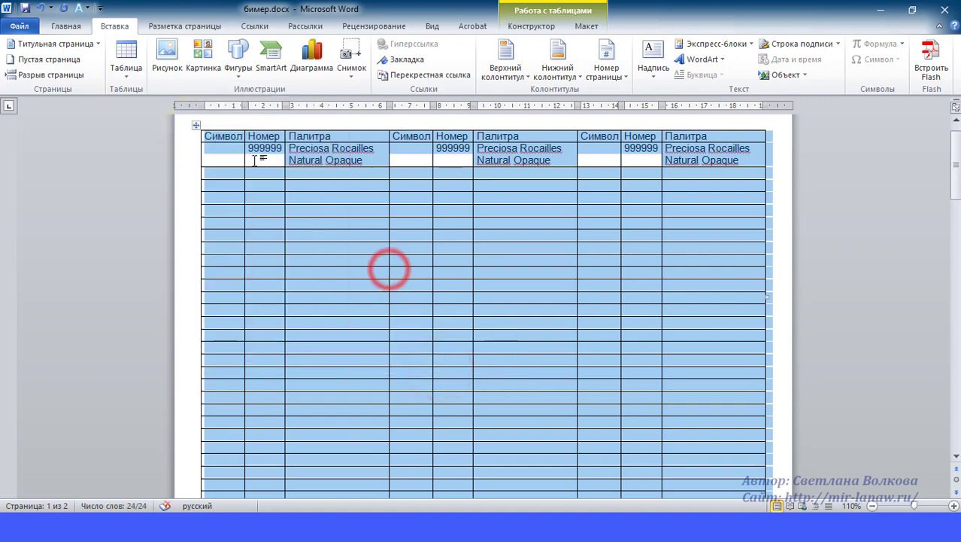
# - Clear the sample numbers and palette names from the row below the headers
pyautogui.click(255, 145)
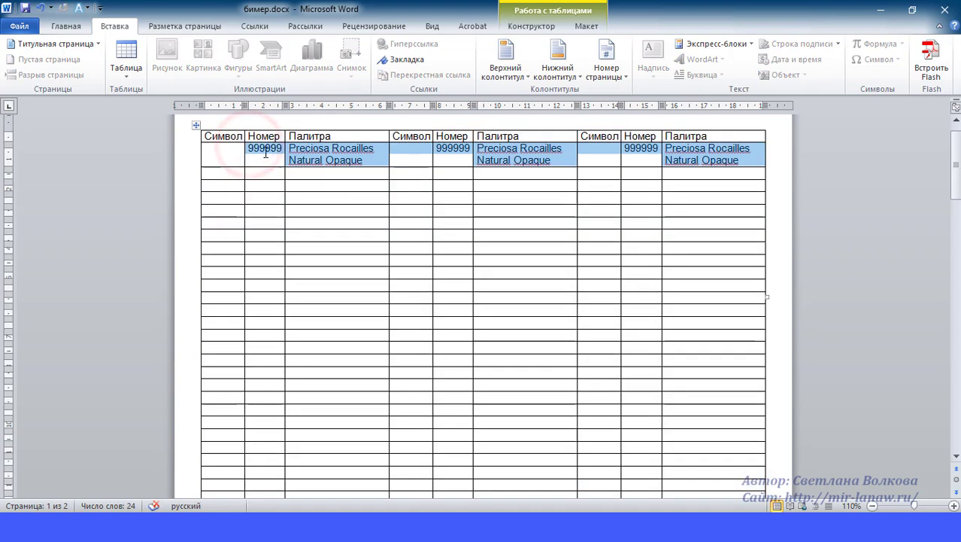
pyautogui.moveTo(264, 152); pyautogui.dragTo(245, 153)
pyautogui.press('Delete')
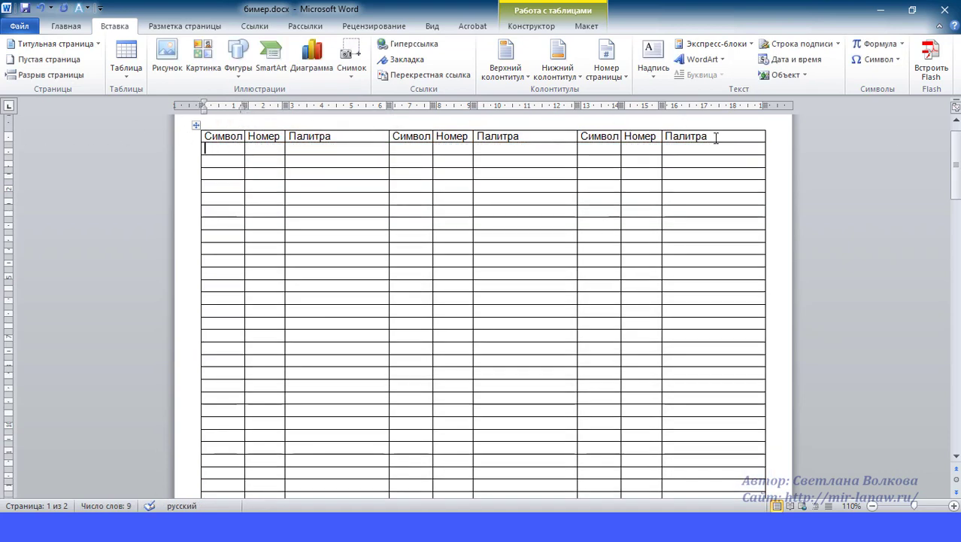
# - Format the table's header row in bold at font size 9
pyautogui.moveTo(715, 137); pyautogui.dragTo(210, 143)
pyautogui.scroll(1, 233, 54)
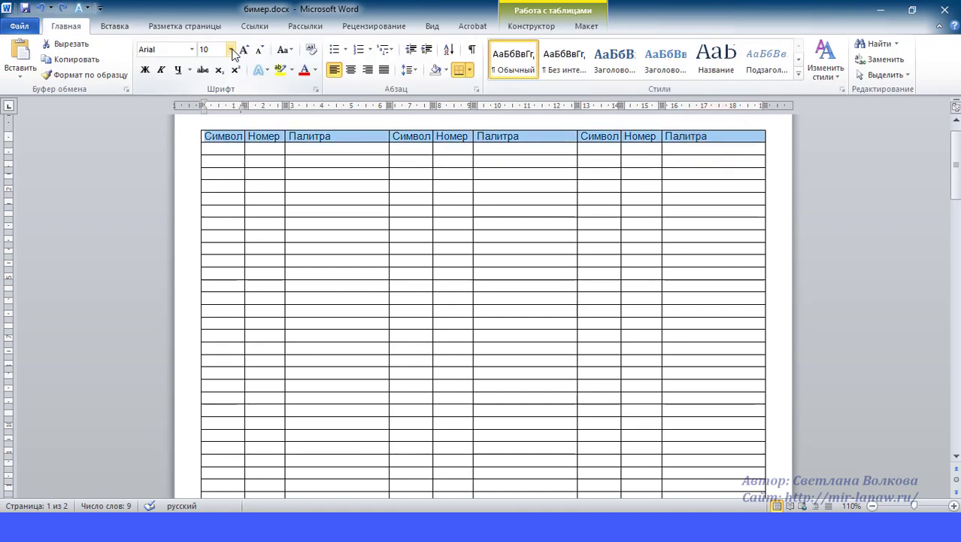
pyautogui.click(232, 50)
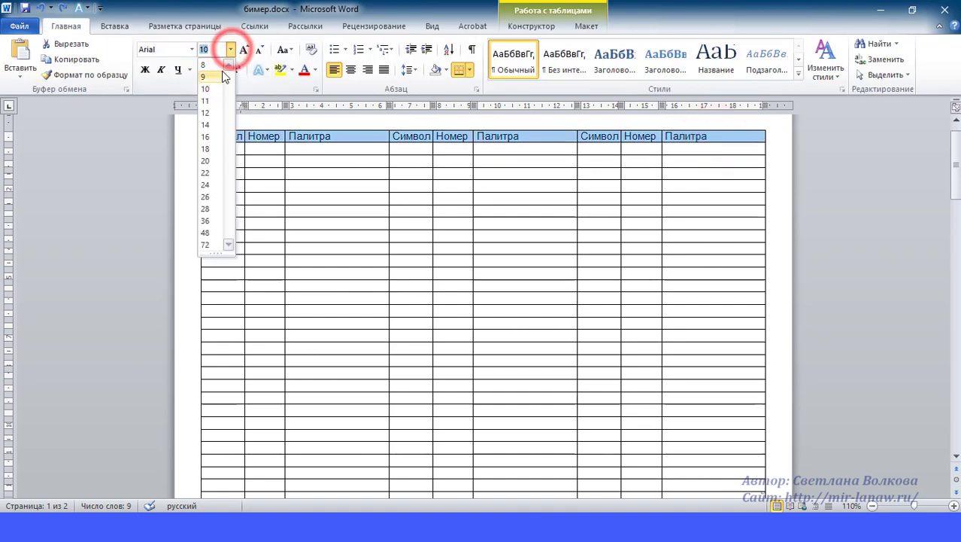
pyautogui.click(219, 75)
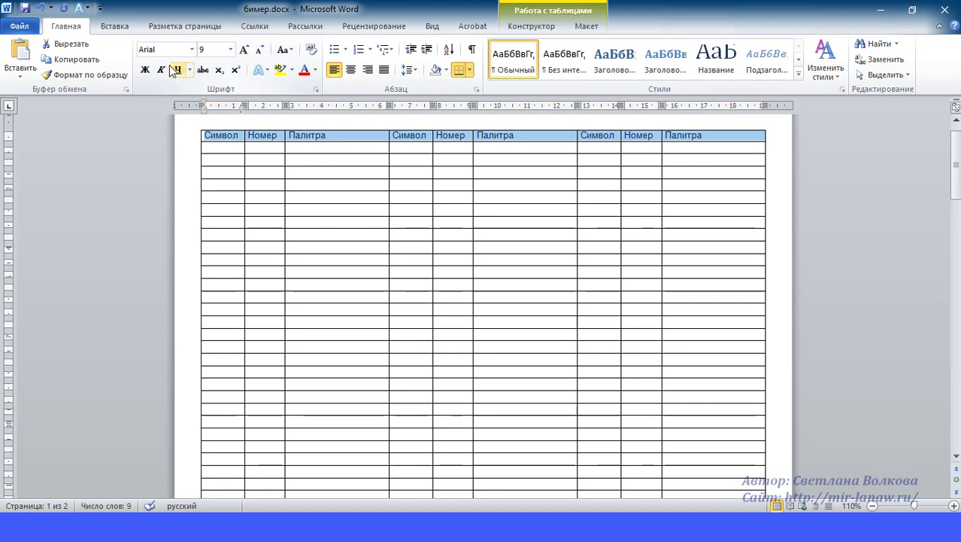
pyautogui.click(144, 71)
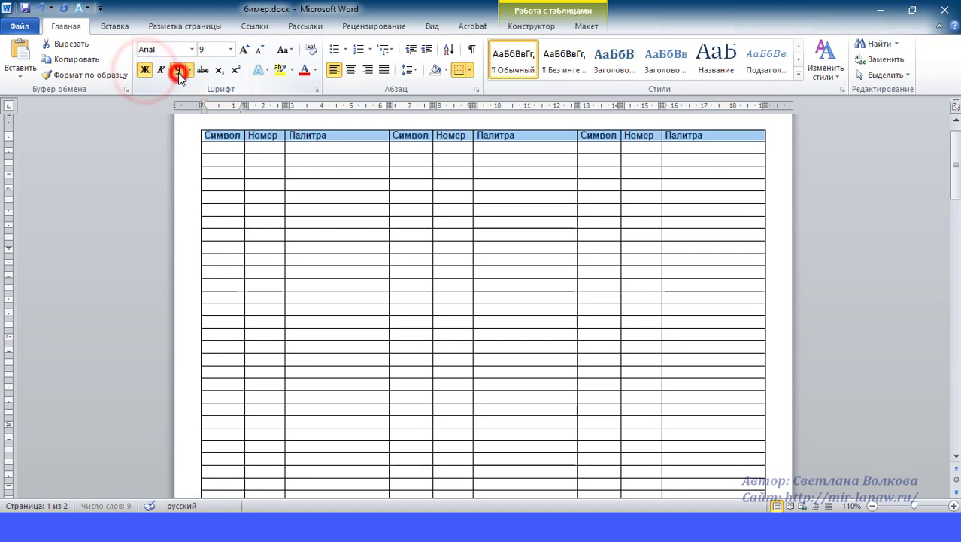
# - Underline the table's header row and centre the contents of all table cells horizontally and vertically
pyautogui.click(178, 70)
pyautogui.click(290, 171)
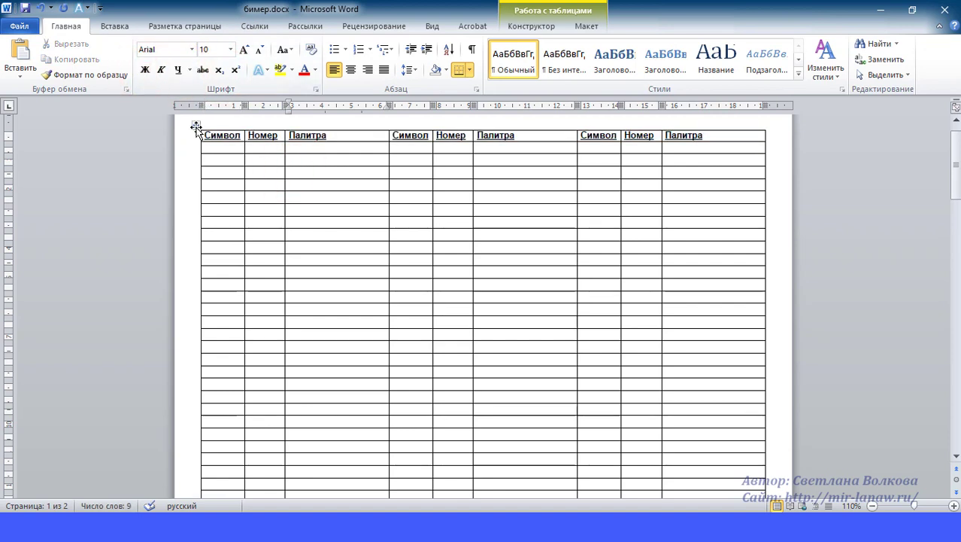
pyautogui.click(196, 124)
pyautogui.rightClick(196, 124)
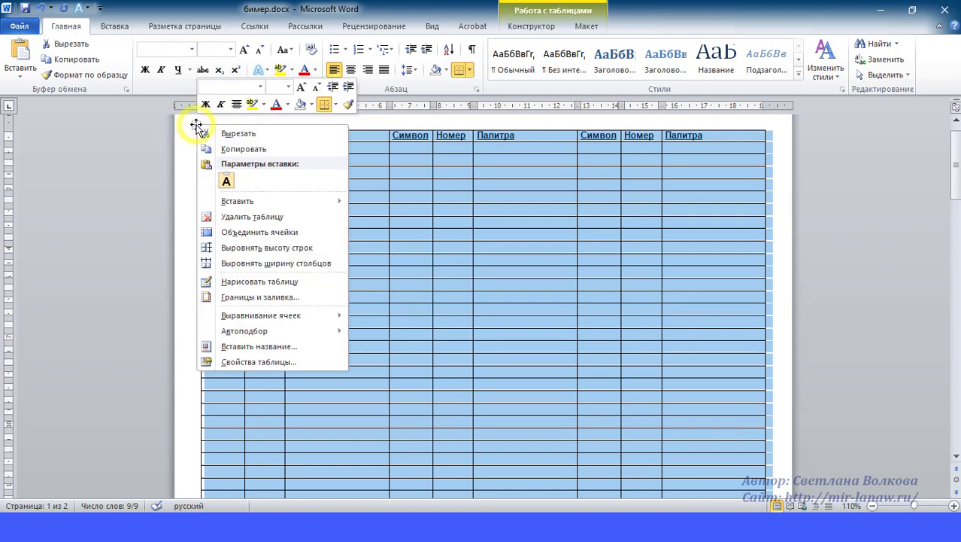
pyautogui.moveTo(296, 316)
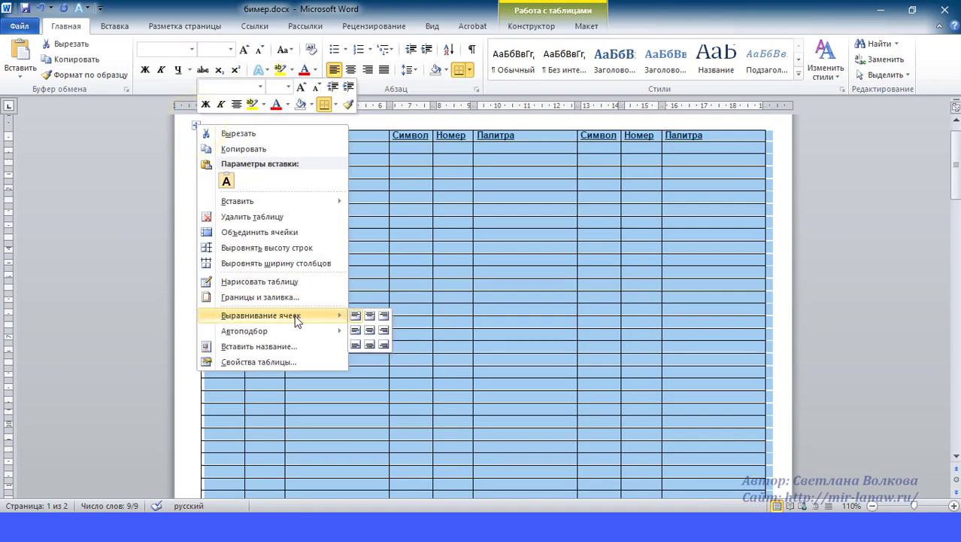
pyautogui.click(369, 330)
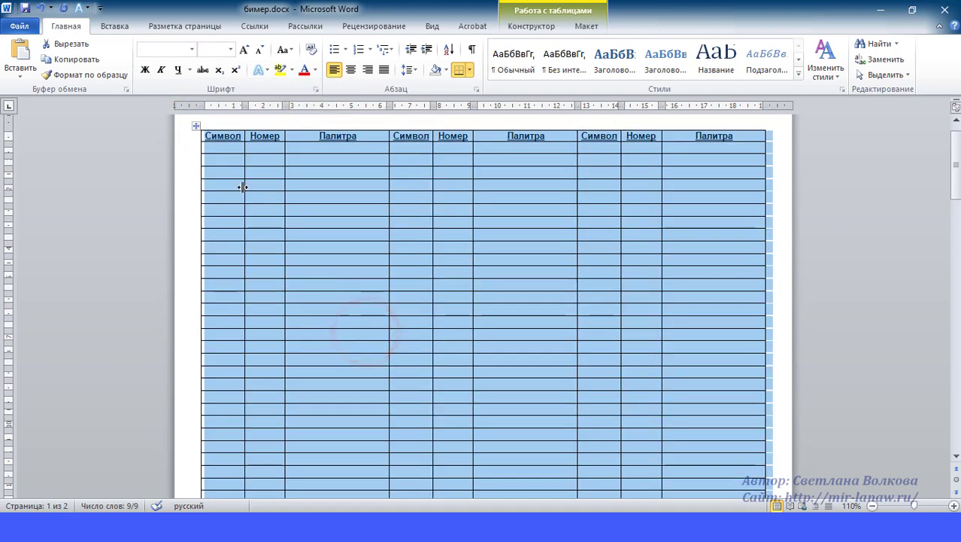
pyautogui.click(189, 159)
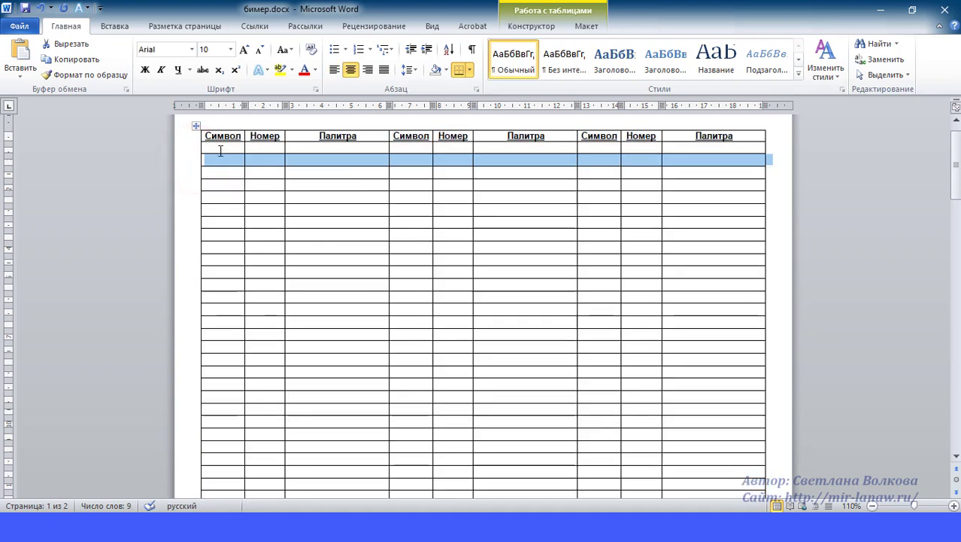
# - Set the font size of the empty row directly below the headers to 6
pyautogui.moveTo(218, 147); pyautogui.dragTo(758, 148)
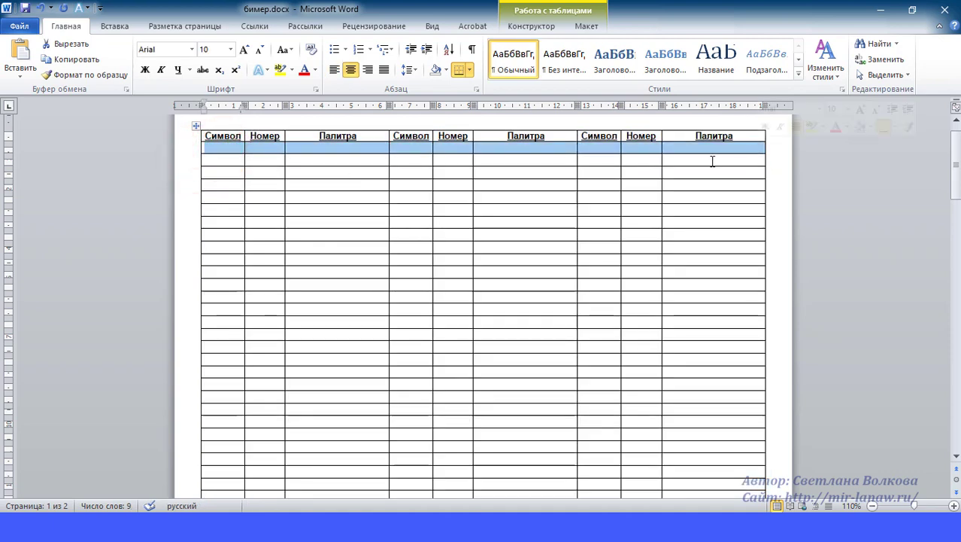
pyautogui.click(233, 51)
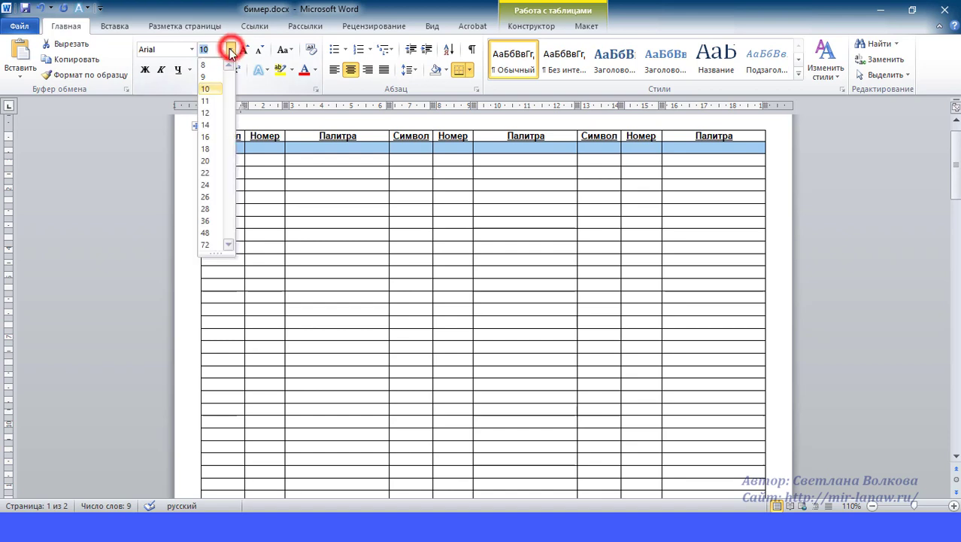
pyautogui.write('6')
pyautogui.click(297, 182)
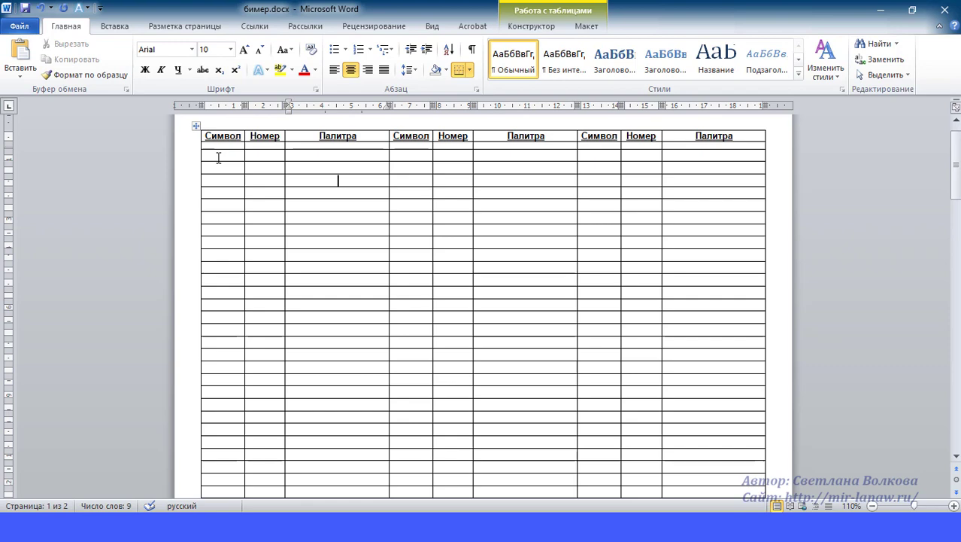
# - Switch to Excel and compare the token prefixes in column J of the узелки and бисер sheets
pyautogui.click(218, 521)
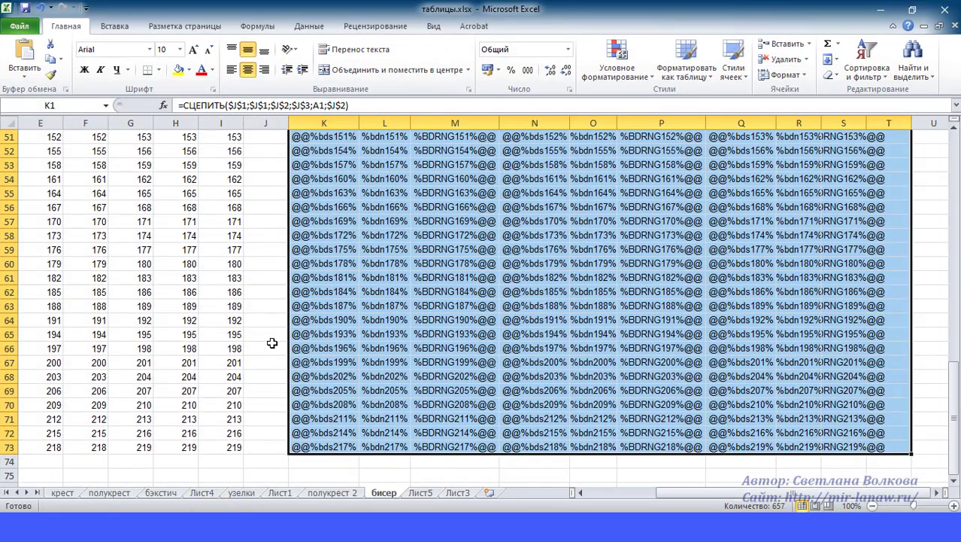
pyautogui.scroll(17, 269, 317)
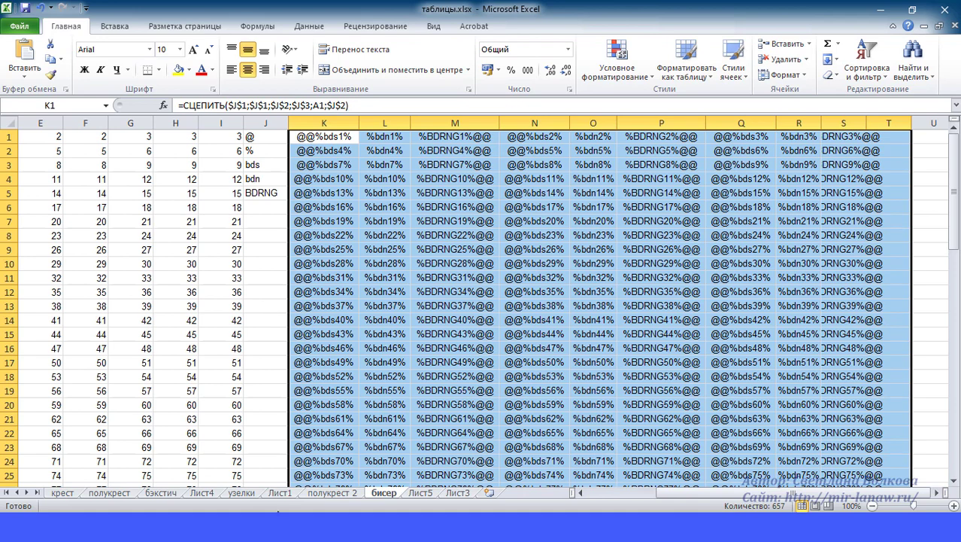
pyautogui.click(241, 493)
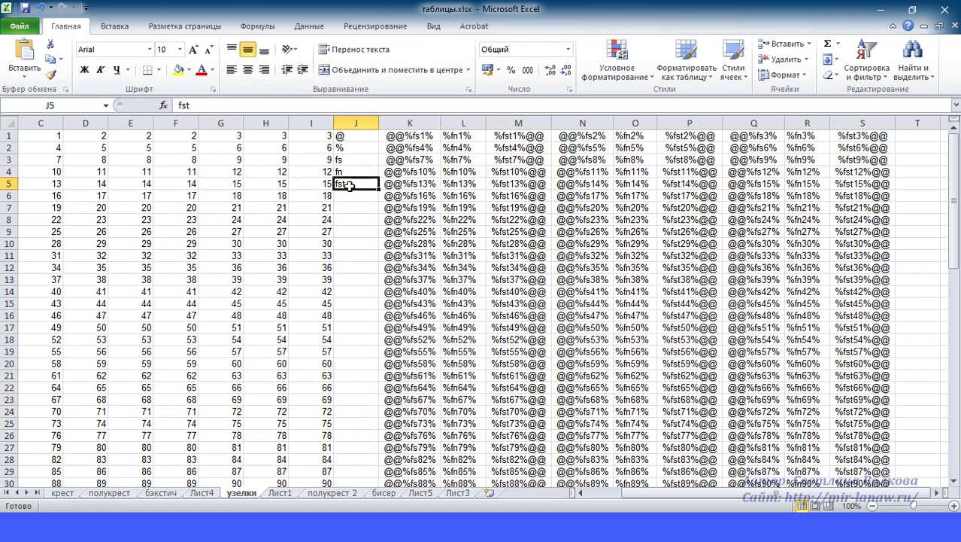
pyautogui.click(383, 493)
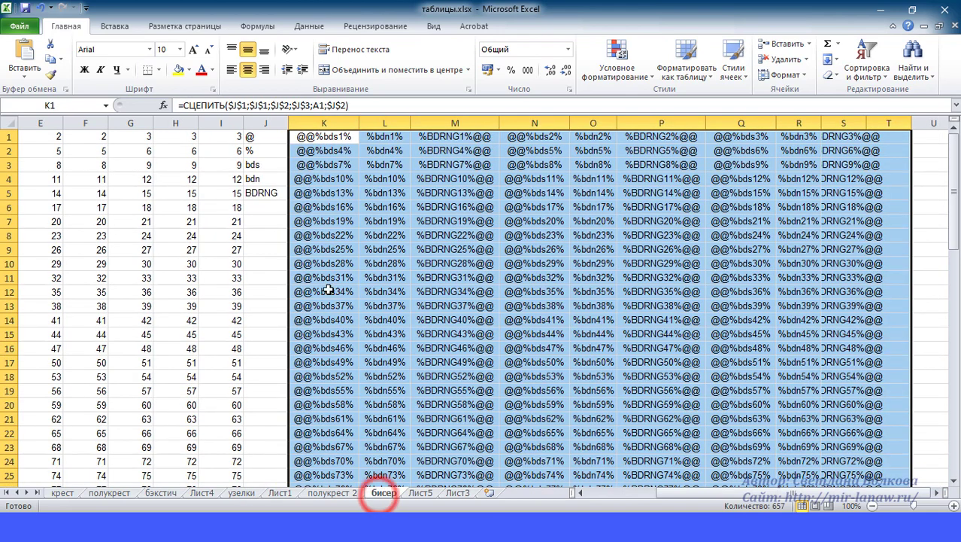
pyautogui.click(272, 167)
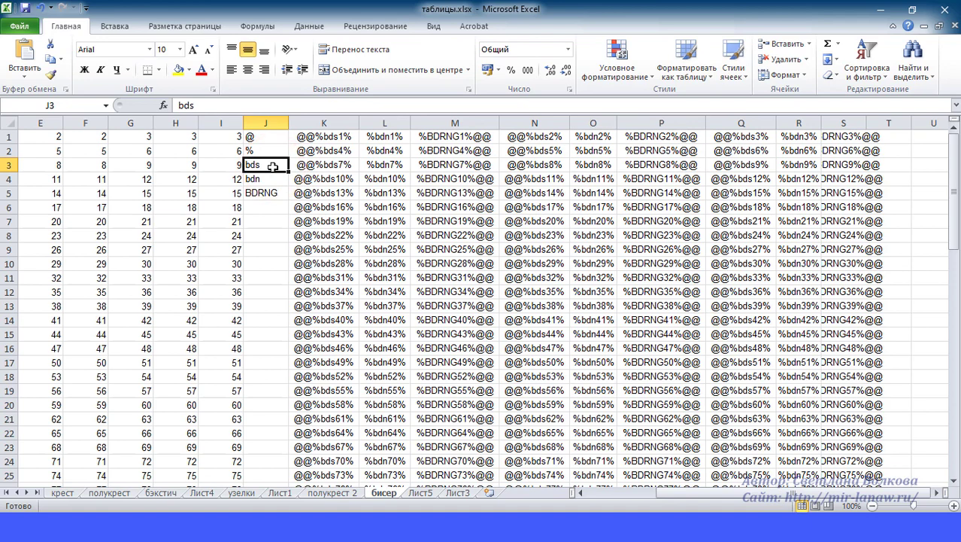
pyautogui.click(267, 182)
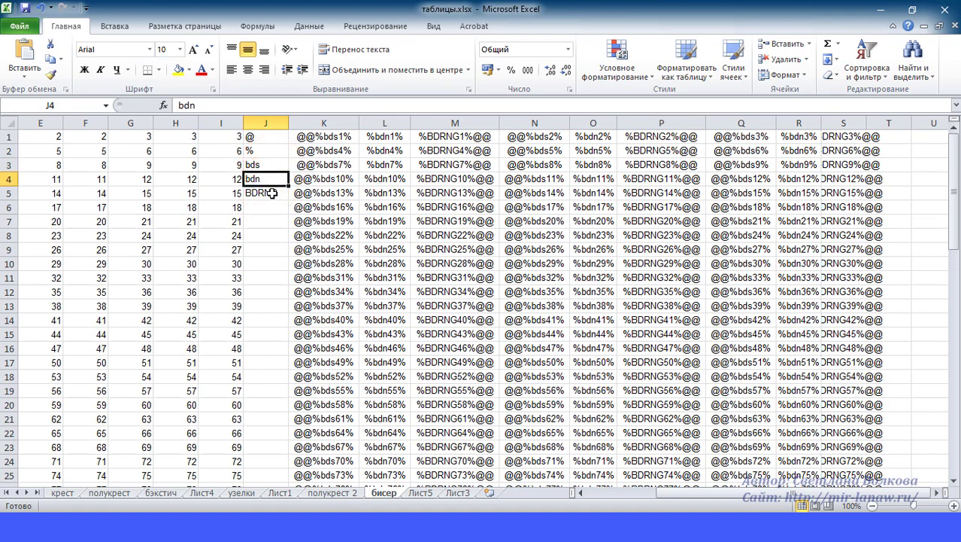
pyautogui.click(271, 193)
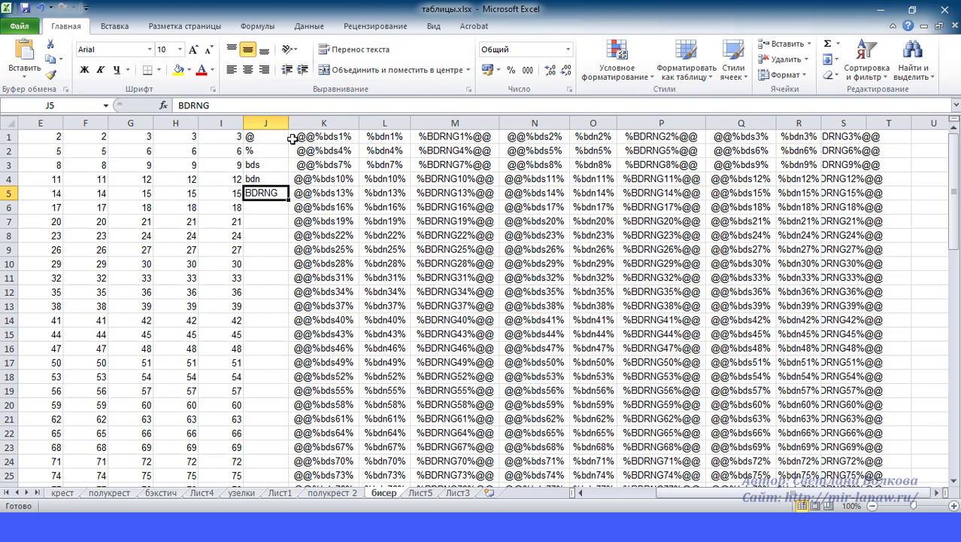
# - Copy the bead token block starting at K1 on the бисер sheet and paste it into the Word table below the narrow empty row
pyautogui.moveTo(301, 138); pyautogui.dragTo(866, 481)
pyautogui.hotkey('ctrl', 'c')
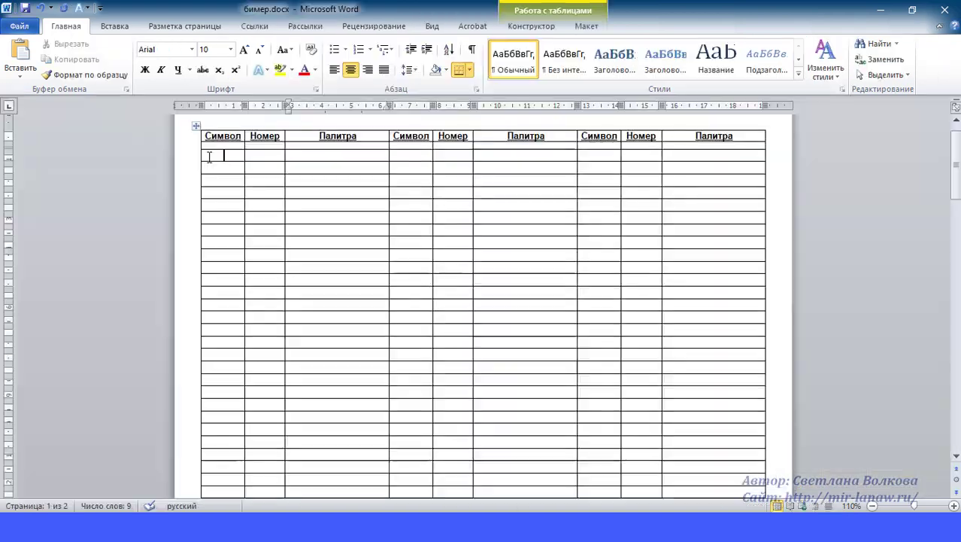
pyautogui.moveTo(213, 154); pyautogui.dragTo(735, 479)
pyautogui.hotkey('ctrl', 'v')
pyautogui.scroll(15, 162, 172)
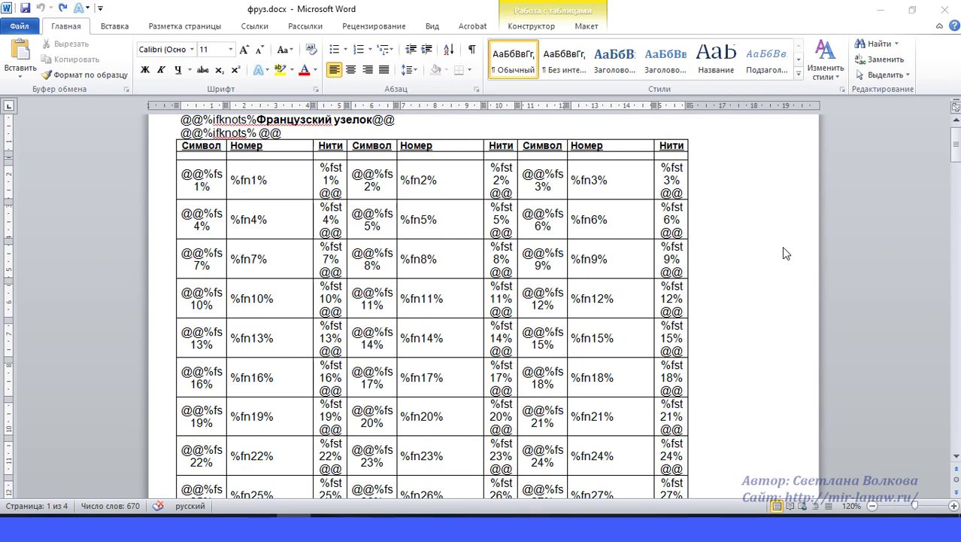
# - In the French knot document фруз.docx, replace every f with bd
pyautogui.click(881, 61)
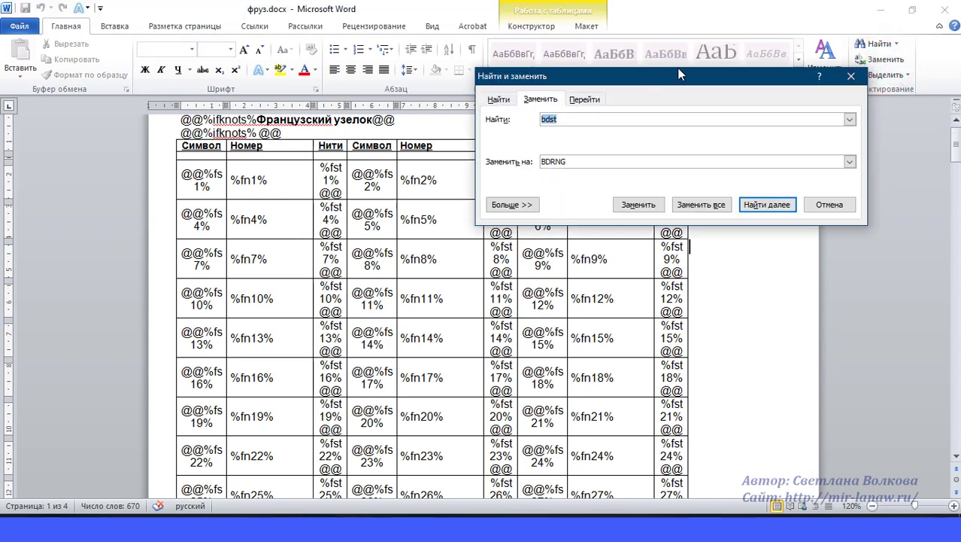
pyautogui.moveTo(680, 75); pyautogui.dragTo(780, 85)
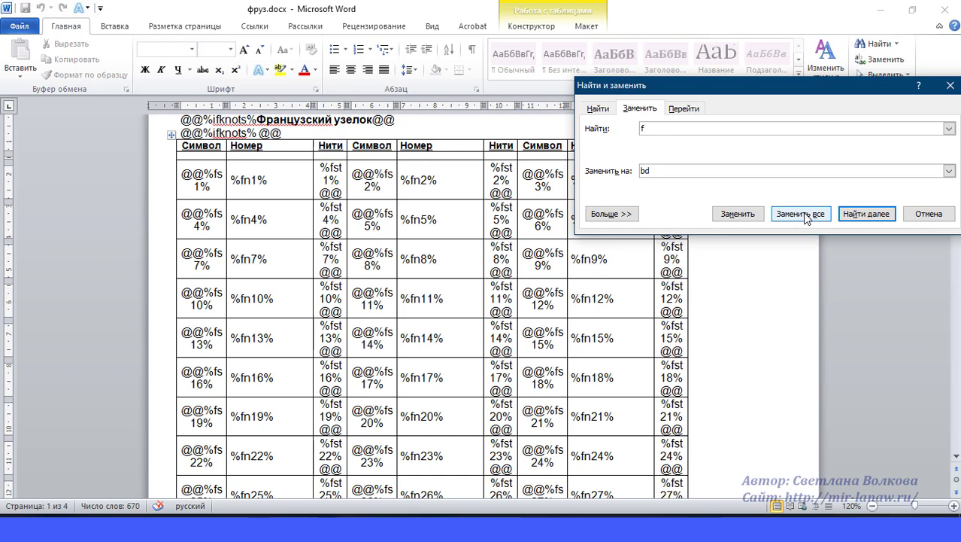
pyautogui.click(805, 215)
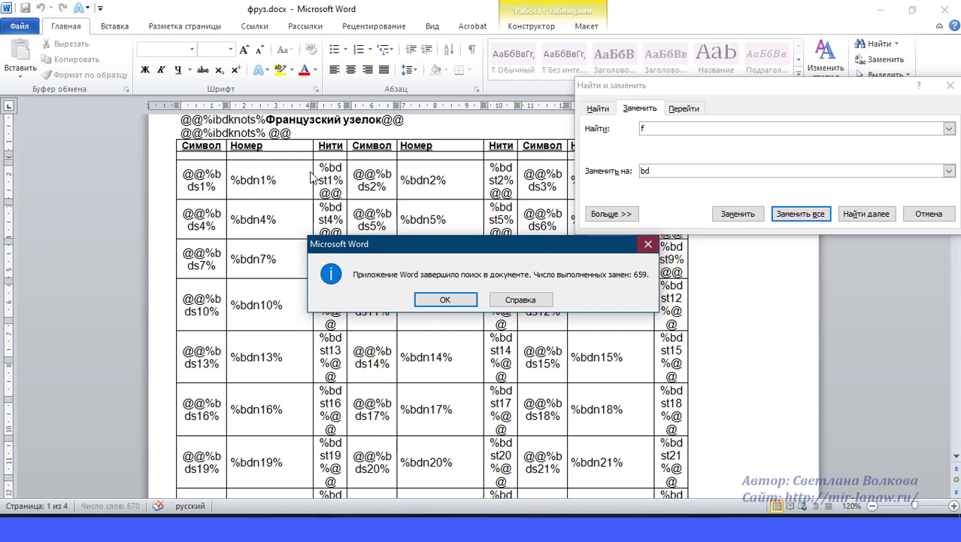
pyautogui.click(647, 244)
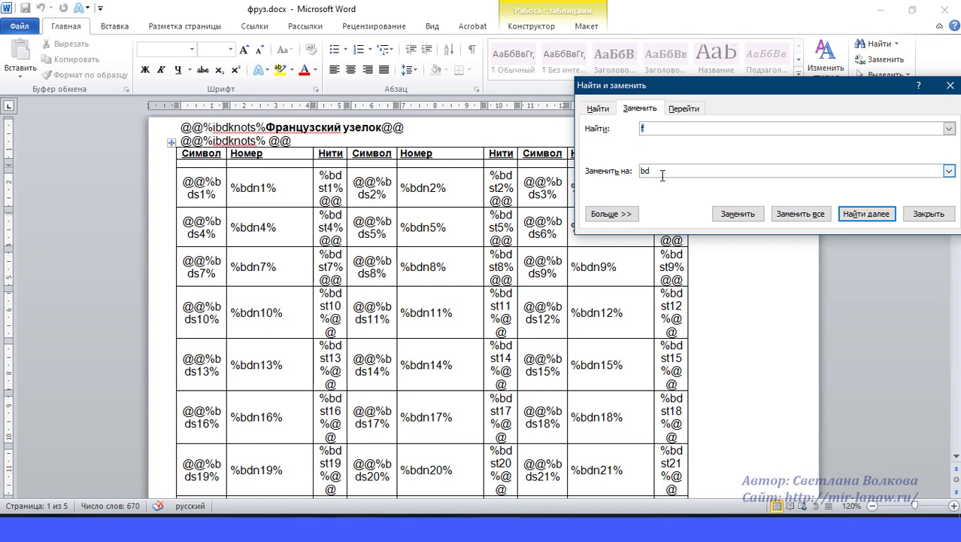
# - Replace every bdst with BDRNG in фруз.docx and close the Find and Replace dialog
pyautogui.click(653, 129)
pyautogui.click(637, 171)
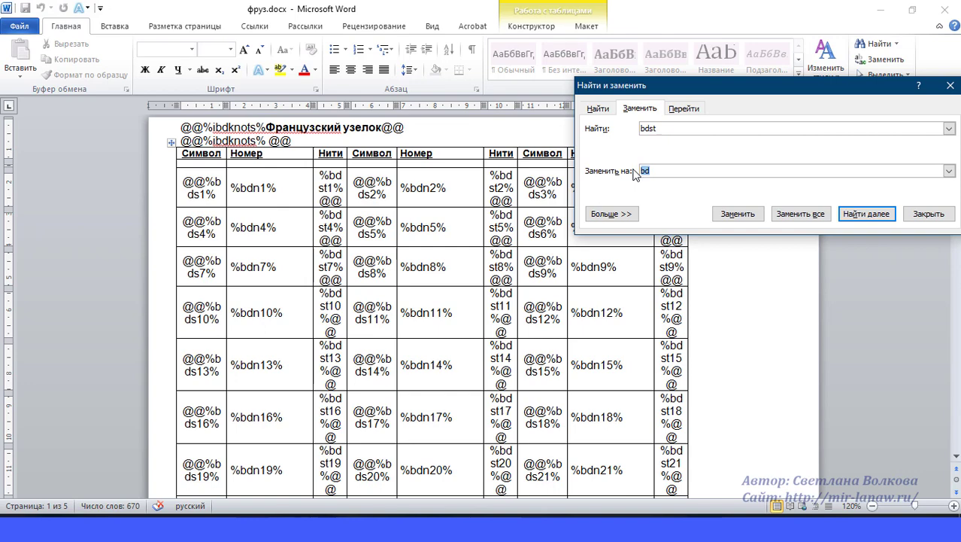
pyautogui.write('BDRNG')
pyautogui.click(807, 216)
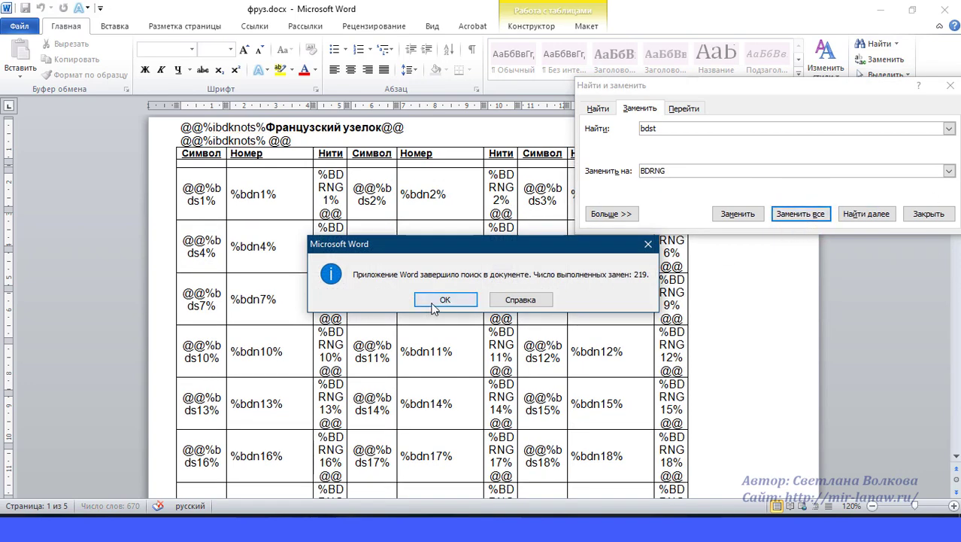
pyautogui.click(648, 246)
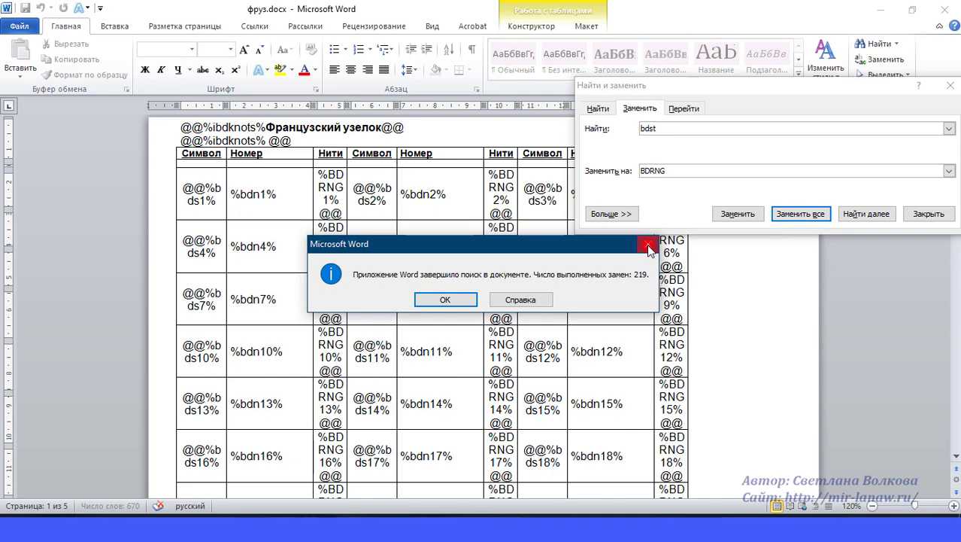
pyautogui.scroll(3, 443, 185)
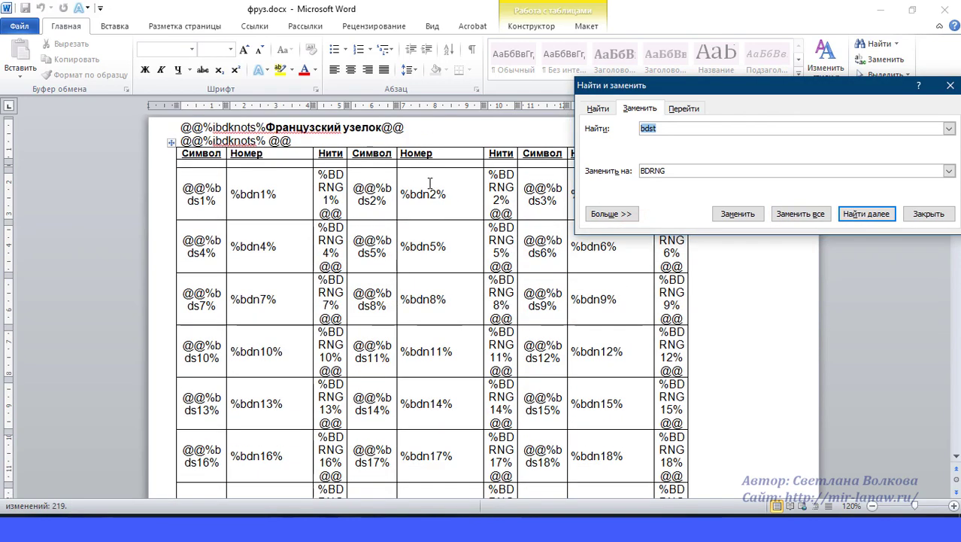
pyautogui.click(950, 85)
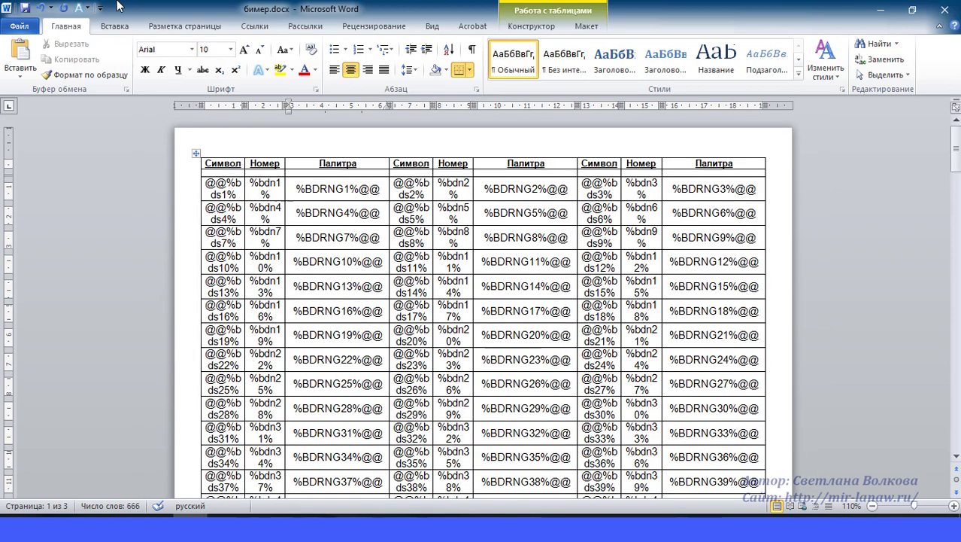
# - Open the Save As dialog for the bead table document бимер.docx
pyautogui.click(20, 28)
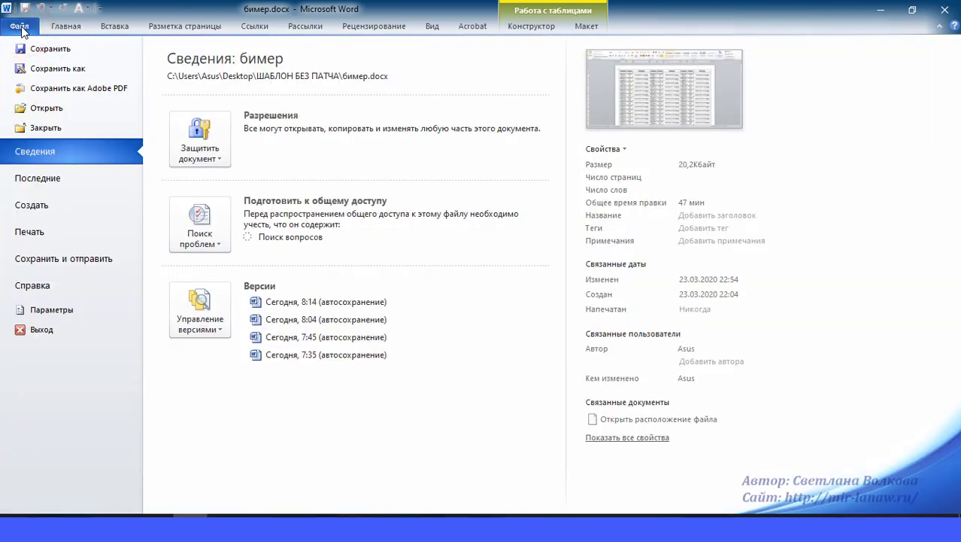
pyautogui.click(60, 68)
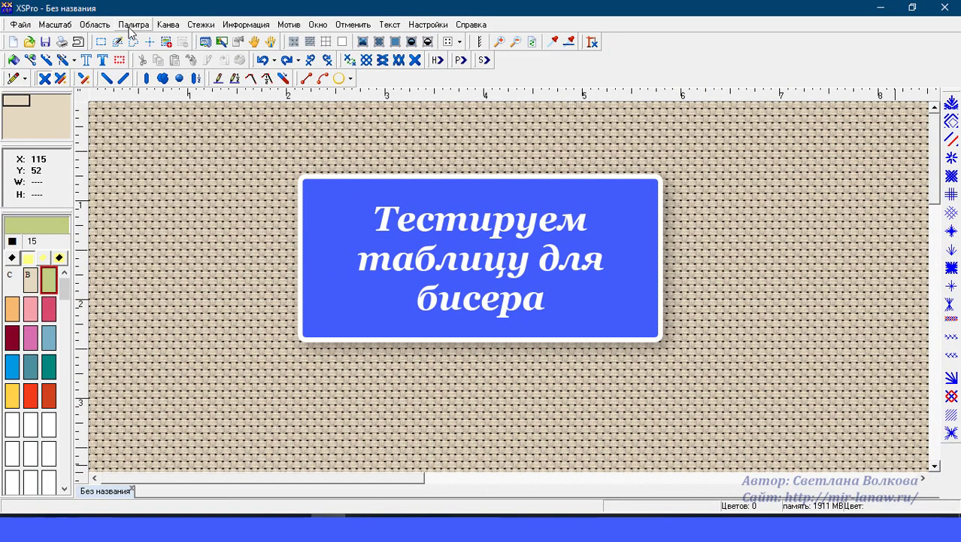
# - Switch to XSPro and change the chart's palette to Preciosa Rocailles Natural Opaque
pyautogui.click(131, 25)
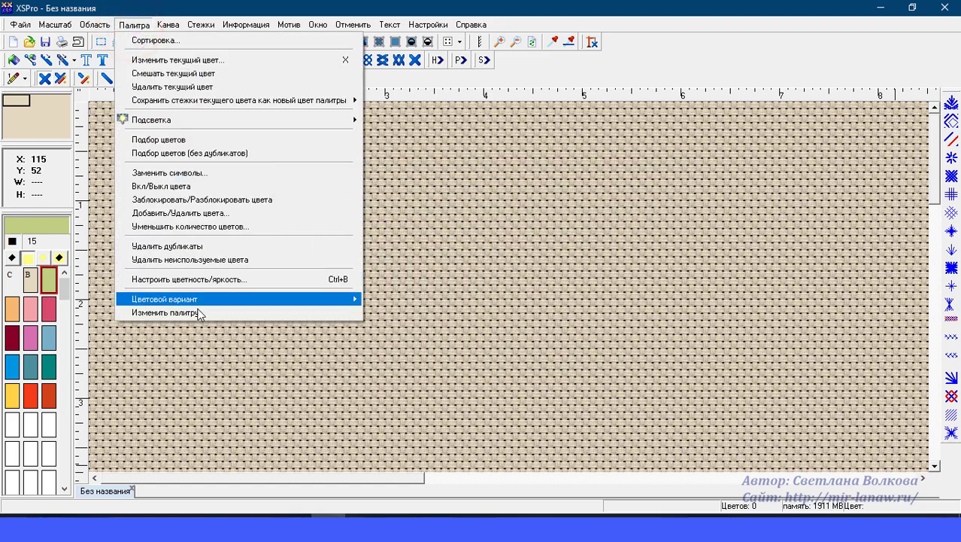
pyautogui.click(198, 313)
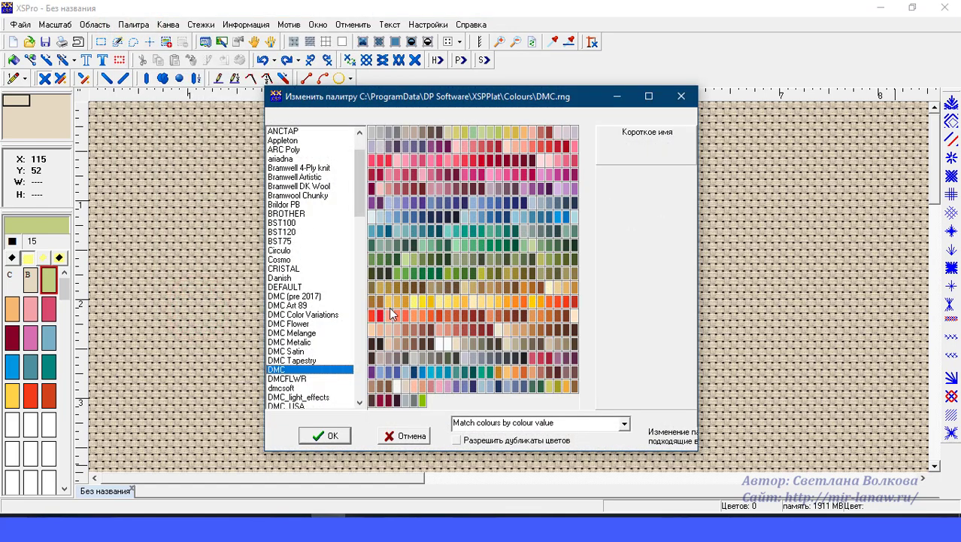
pyautogui.moveTo(354, 200); pyautogui.dragTo(364, 344)
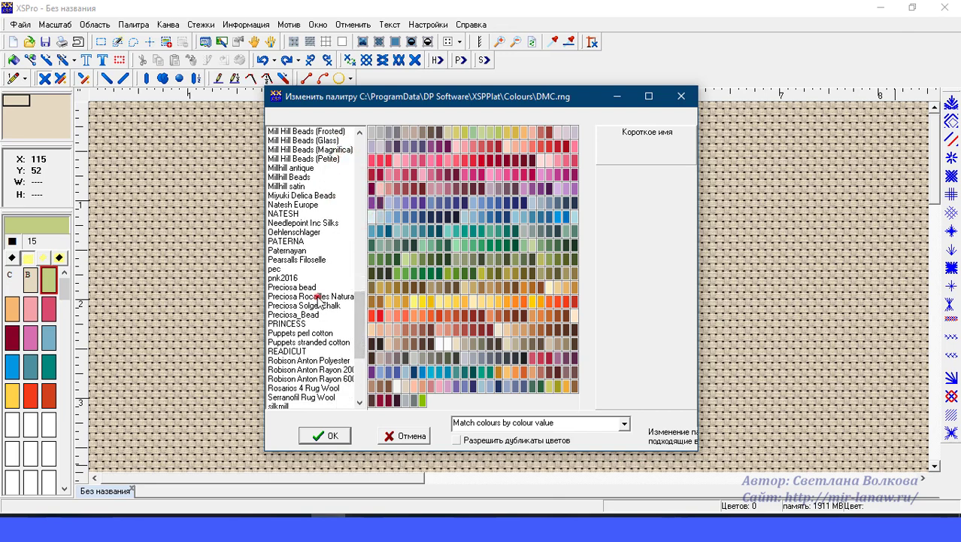
pyautogui.click(319, 298)
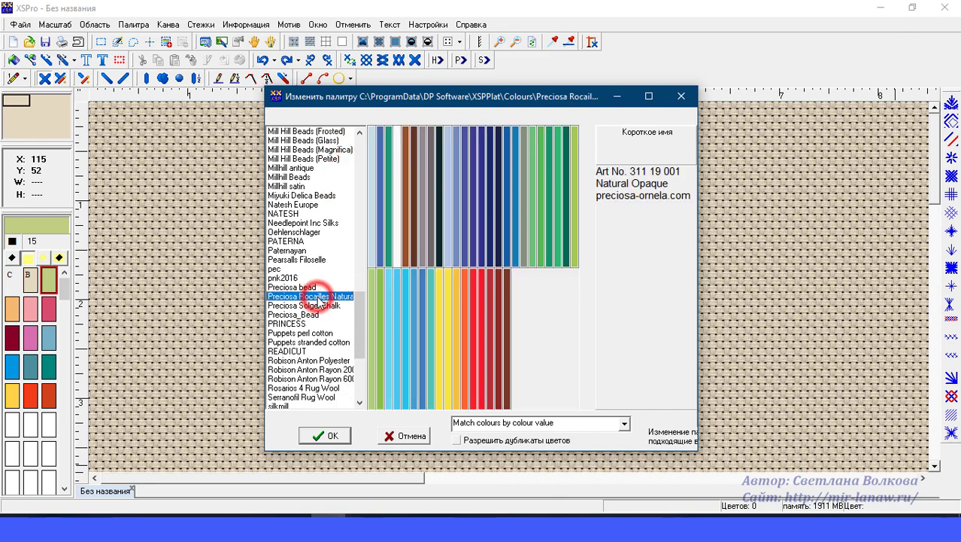
pyautogui.click(331, 437)
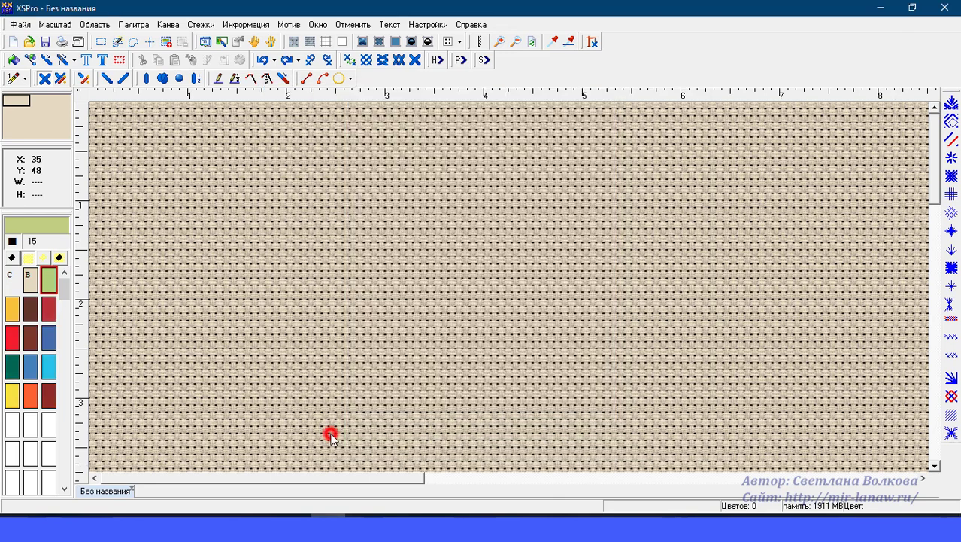
# - Place a small group of beads in different palette colours near the canvas's upper-left corner
pyautogui.click(29, 315)
pyautogui.click(48, 312)
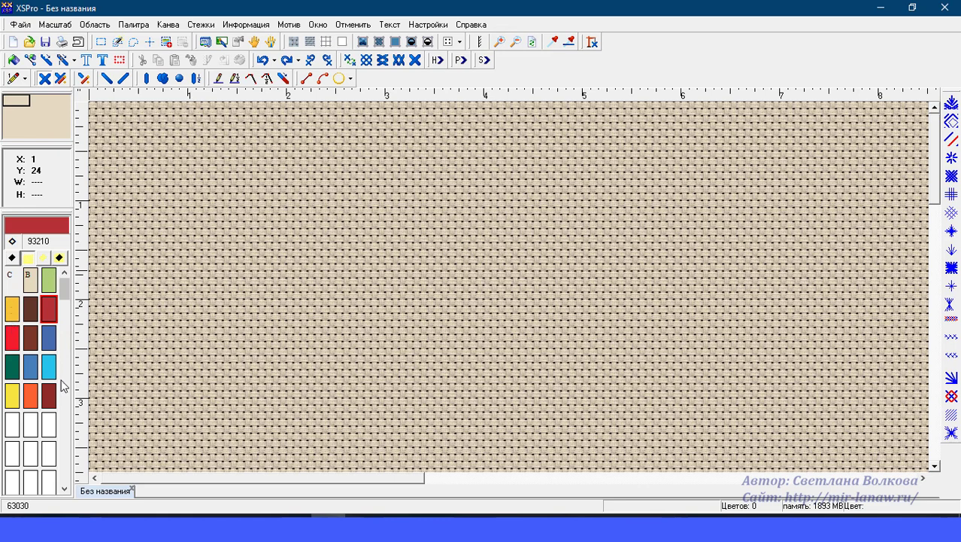
pyautogui.click(178, 163)
# - Preview the Superkey with the Preciosa Rocailles Natural Opaque beads from the graphic file export settings, and close the preview
pyautogui.click(21, 25)
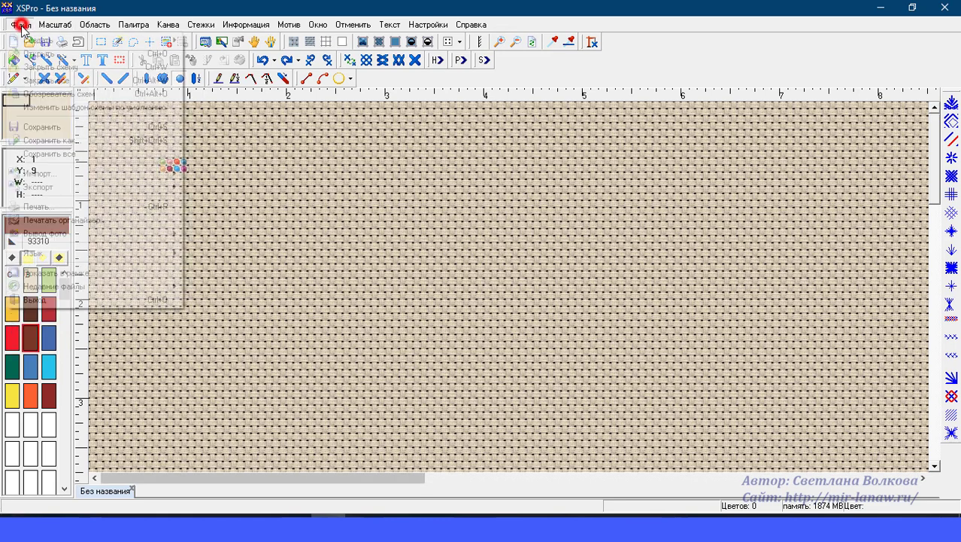
pyautogui.moveTo(75, 190)
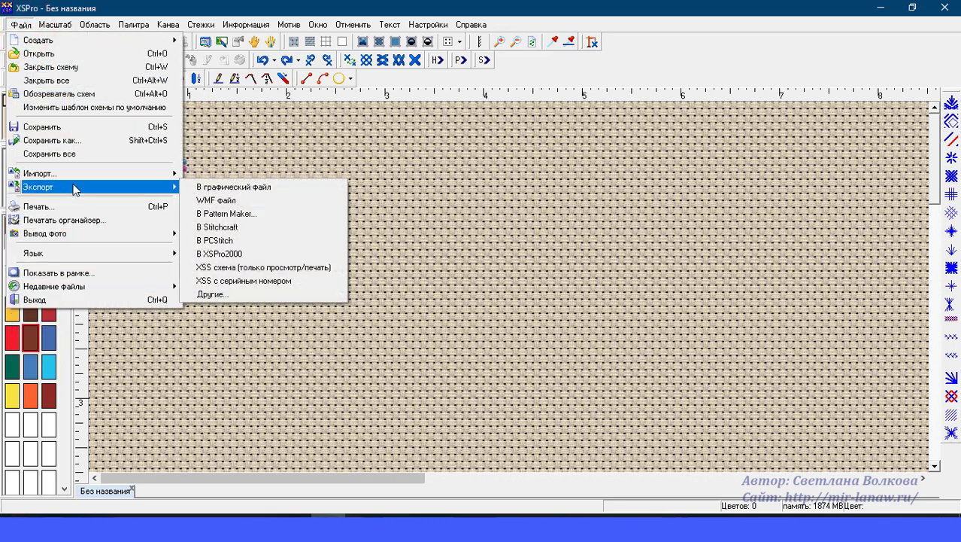
pyautogui.click(215, 188)
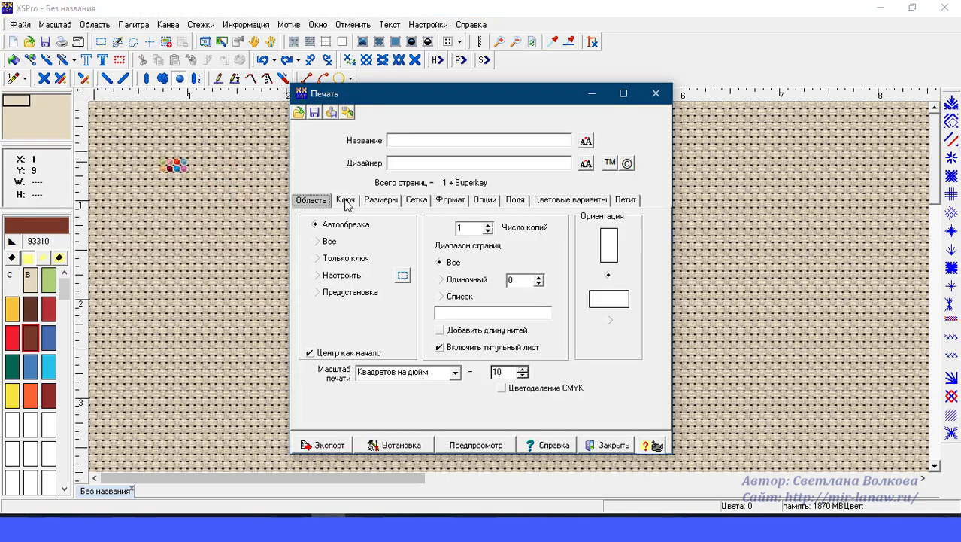
pyautogui.click(345, 199)
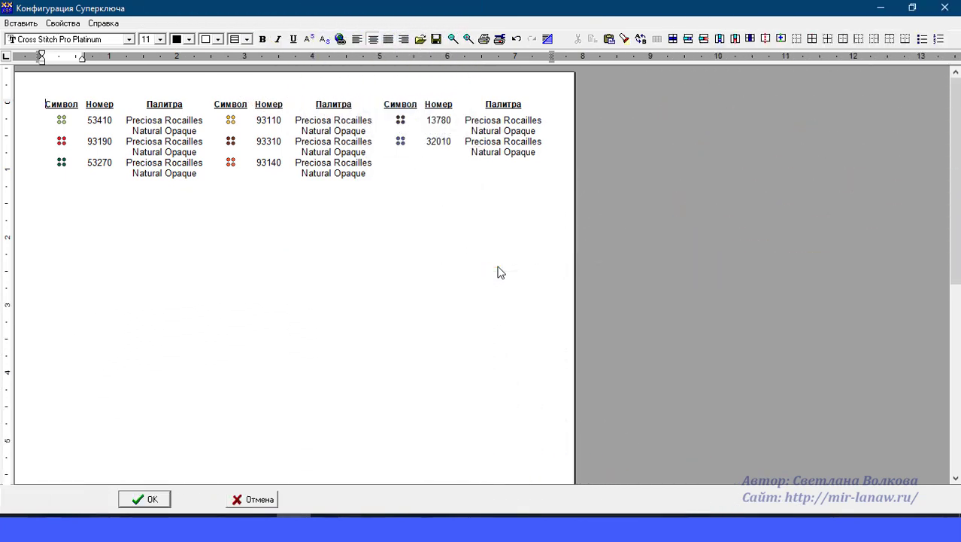
pyautogui.click(156, 499)
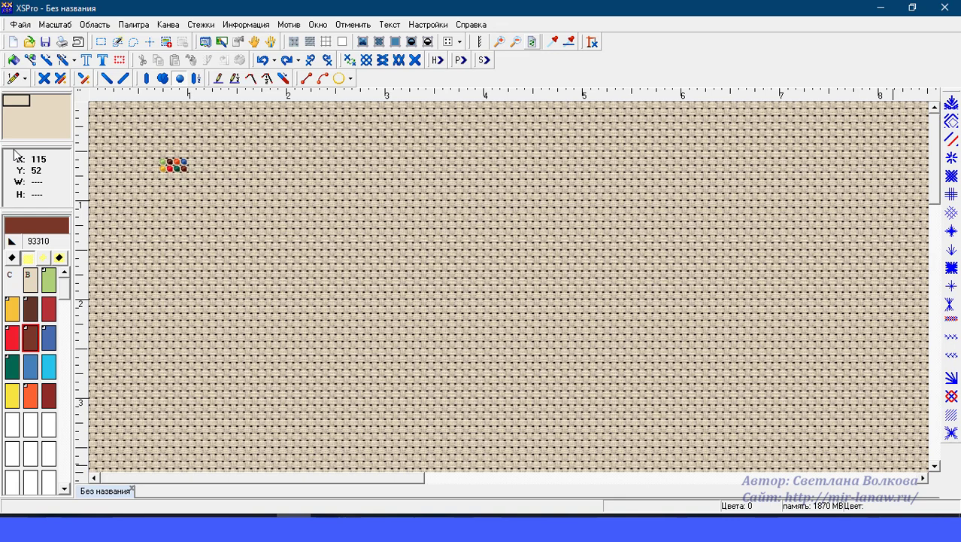
# - Change the chart's palette to Preciosa Solgel Chalk, matching colours by colour value
pyautogui.click(139, 26)
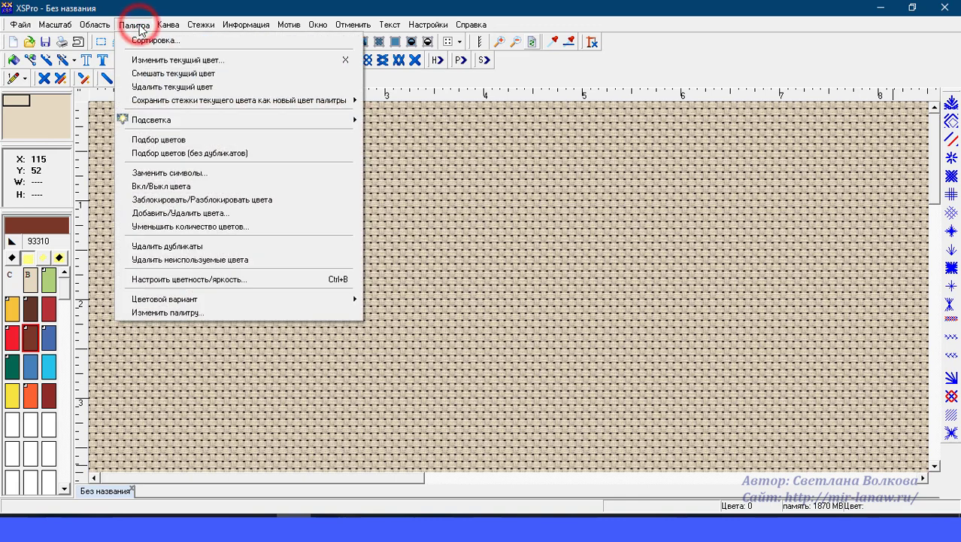
pyautogui.click(200, 316)
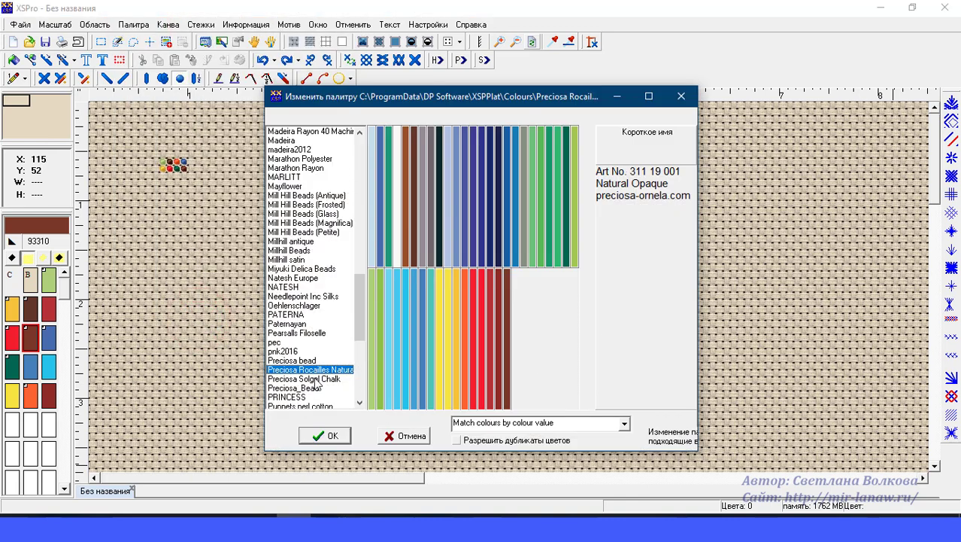
pyautogui.click(316, 380)
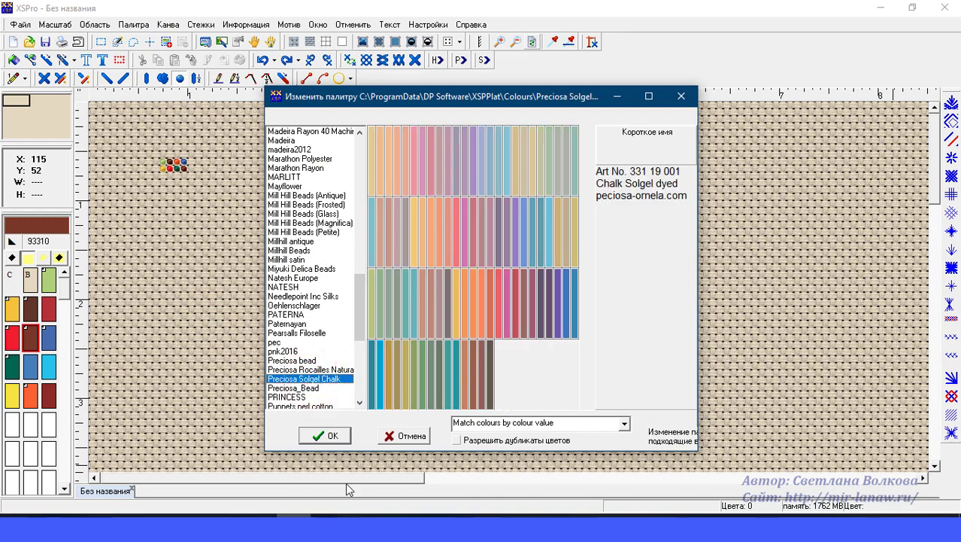
pyautogui.click(333, 439)
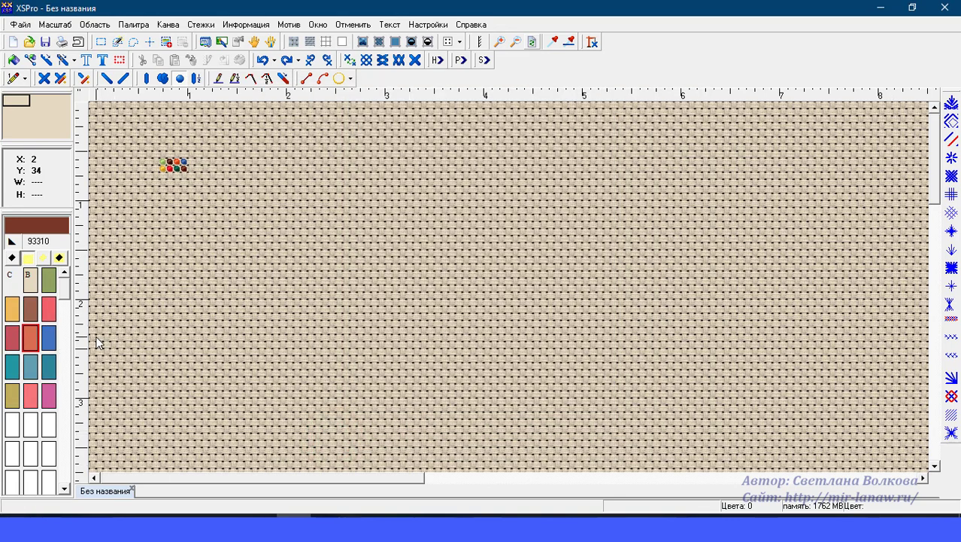
# - Preview the Superkey for the Preciosa Solgel Chalk palette from the graphic file export settings, and close both windows
pyautogui.click(21, 25)
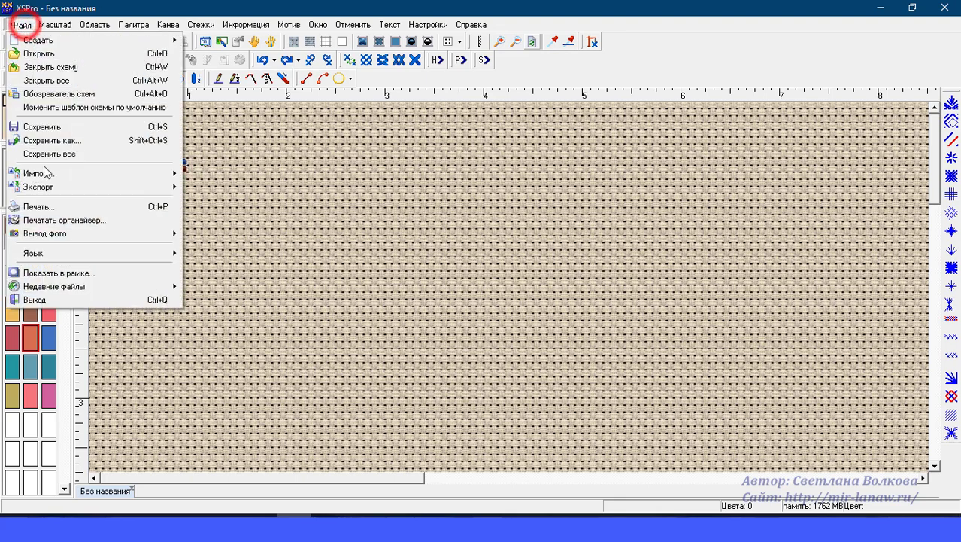
pyautogui.moveTo(37, 187)
pyautogui.click(241, 189)
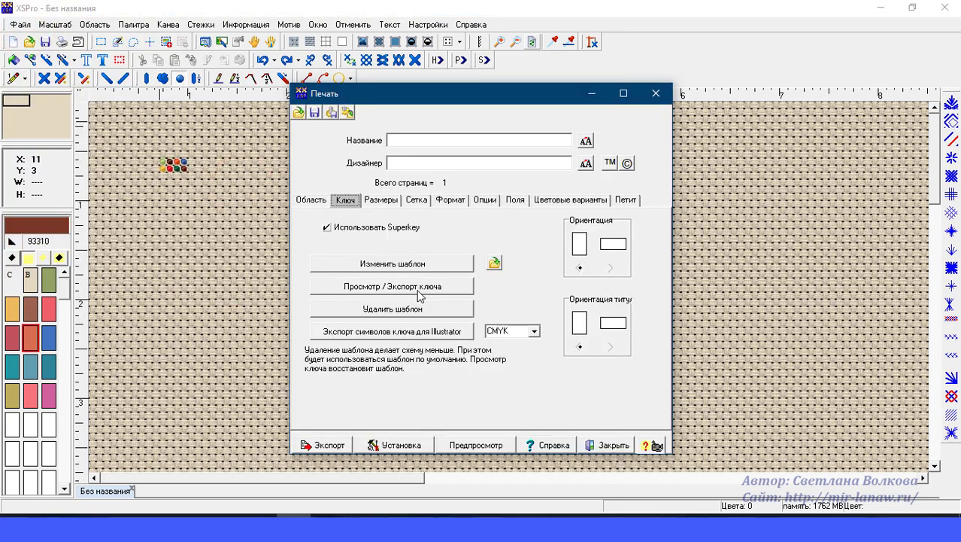
pyautogui.click(418, 290)
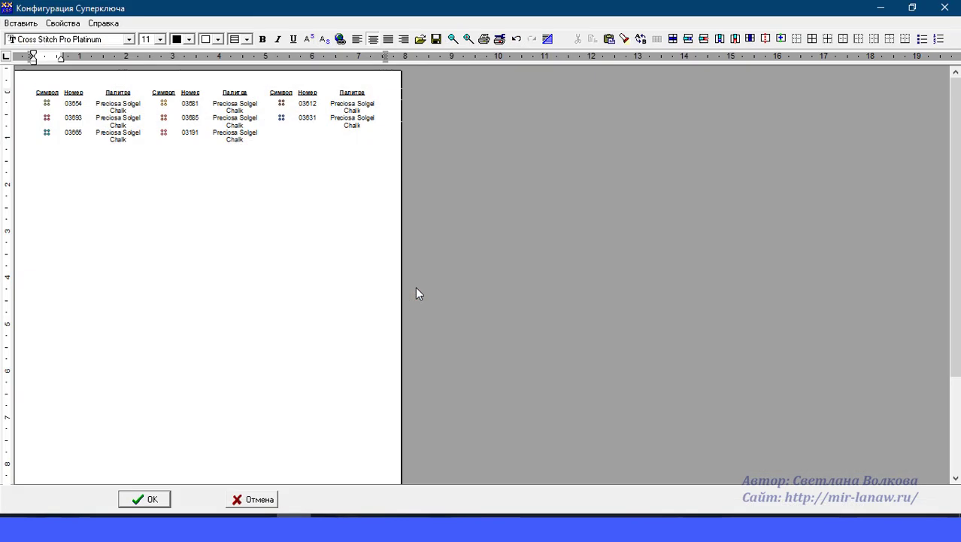
pyautogui.click(470, 39)
pyautogui.click(230, 498)
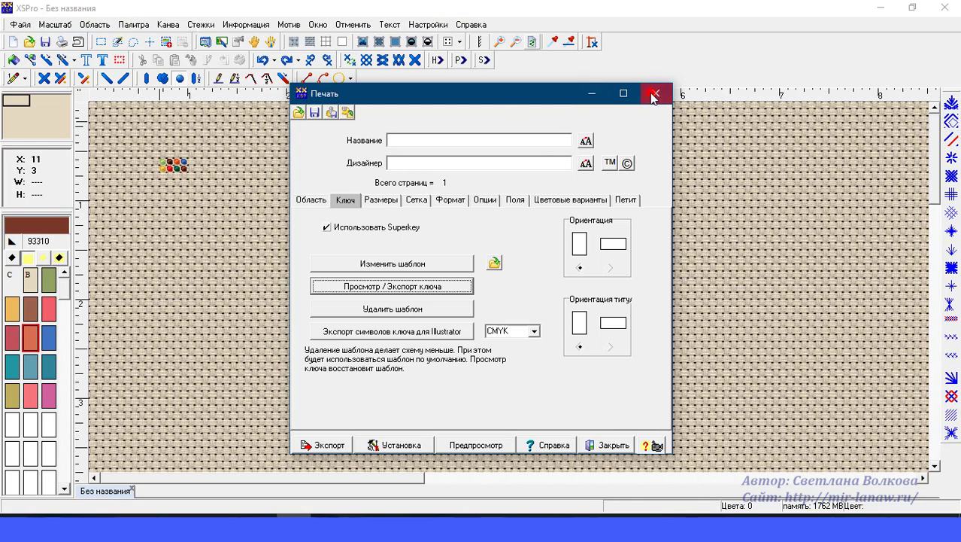
pyautogui.click(655, 94)
# - Change the chart's palette to Mill Hill Beads (Frosted), matching colours by colour value
pyautogui.click(135, 24)
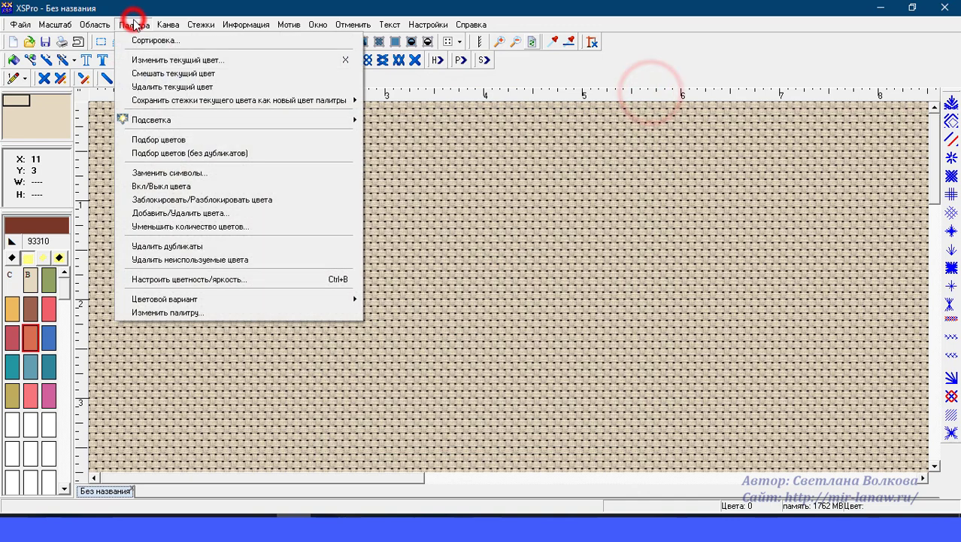
pyautogui.click(195, 313)
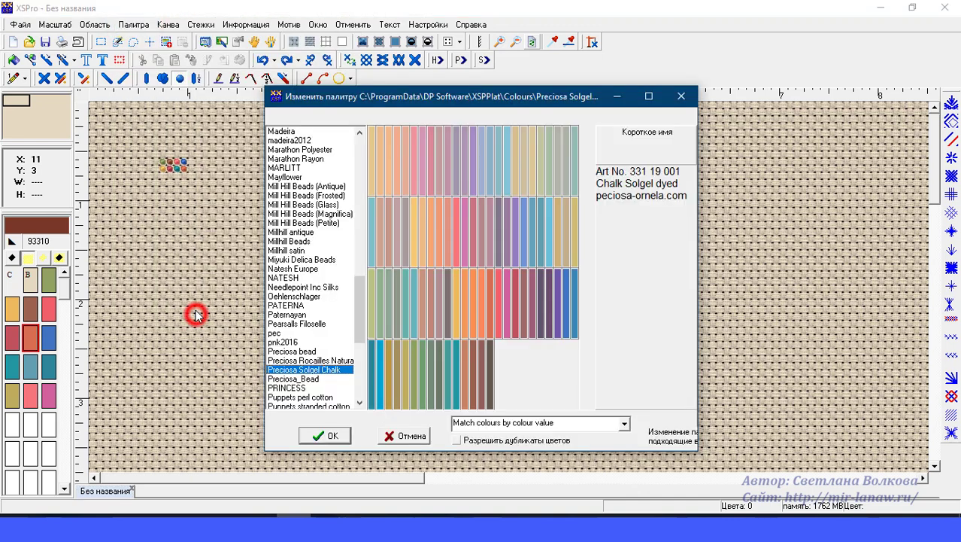
pyautogui.click(337, 197)
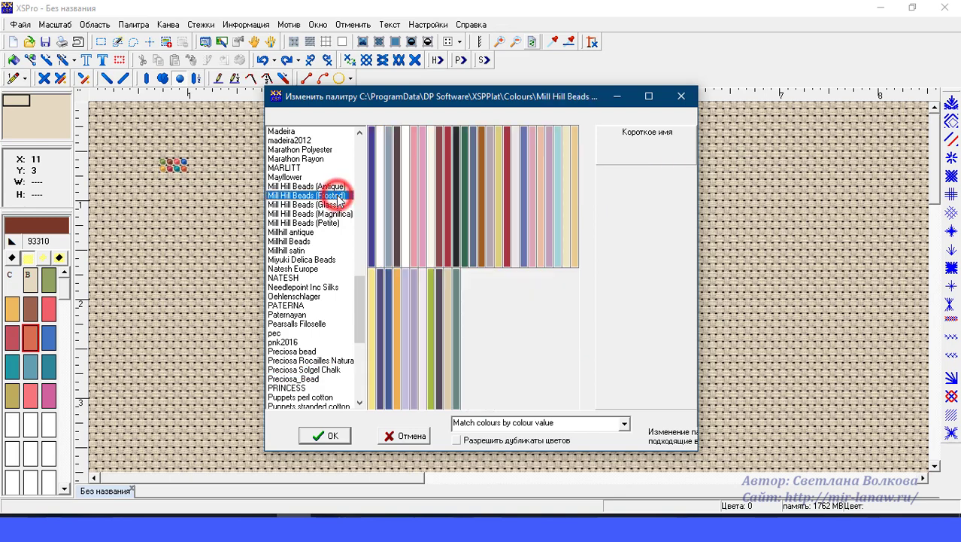
pyautogui.click(322, 438)
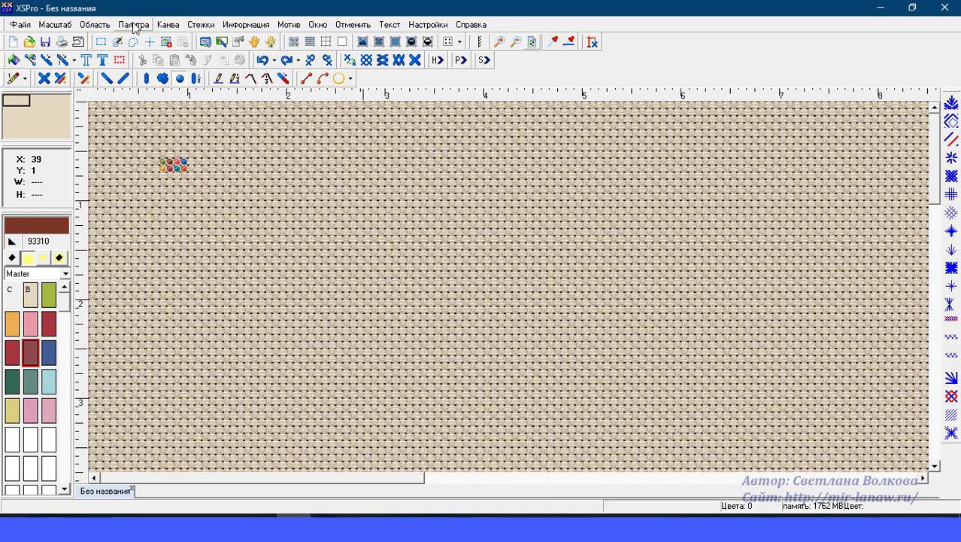
# - Open the graphic file export settings to preview the Superkey for the Mill Hill Beads (Frosted) palette
pyautogui.click(133, 24)
pyautogui.moveTo(20, 24)
pyautogui.moveTo(38, 186)
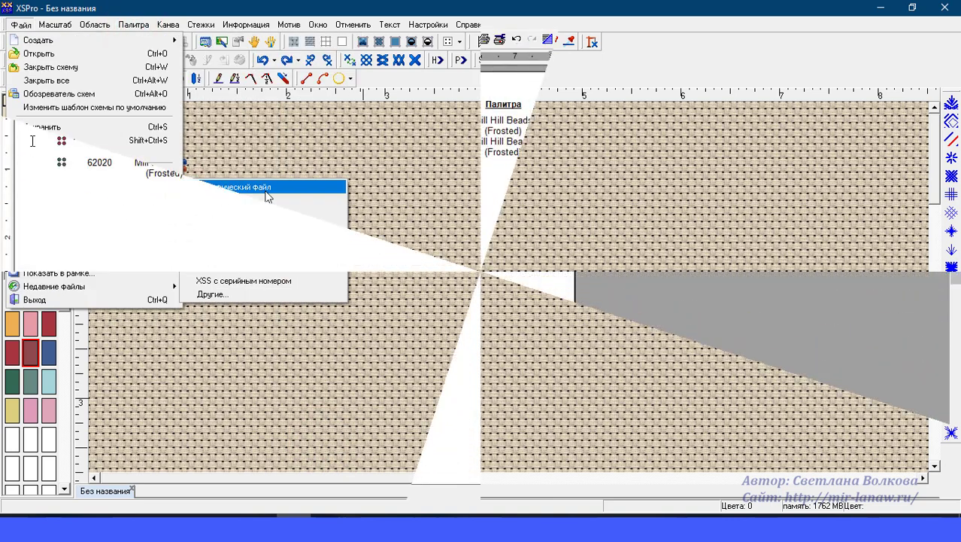